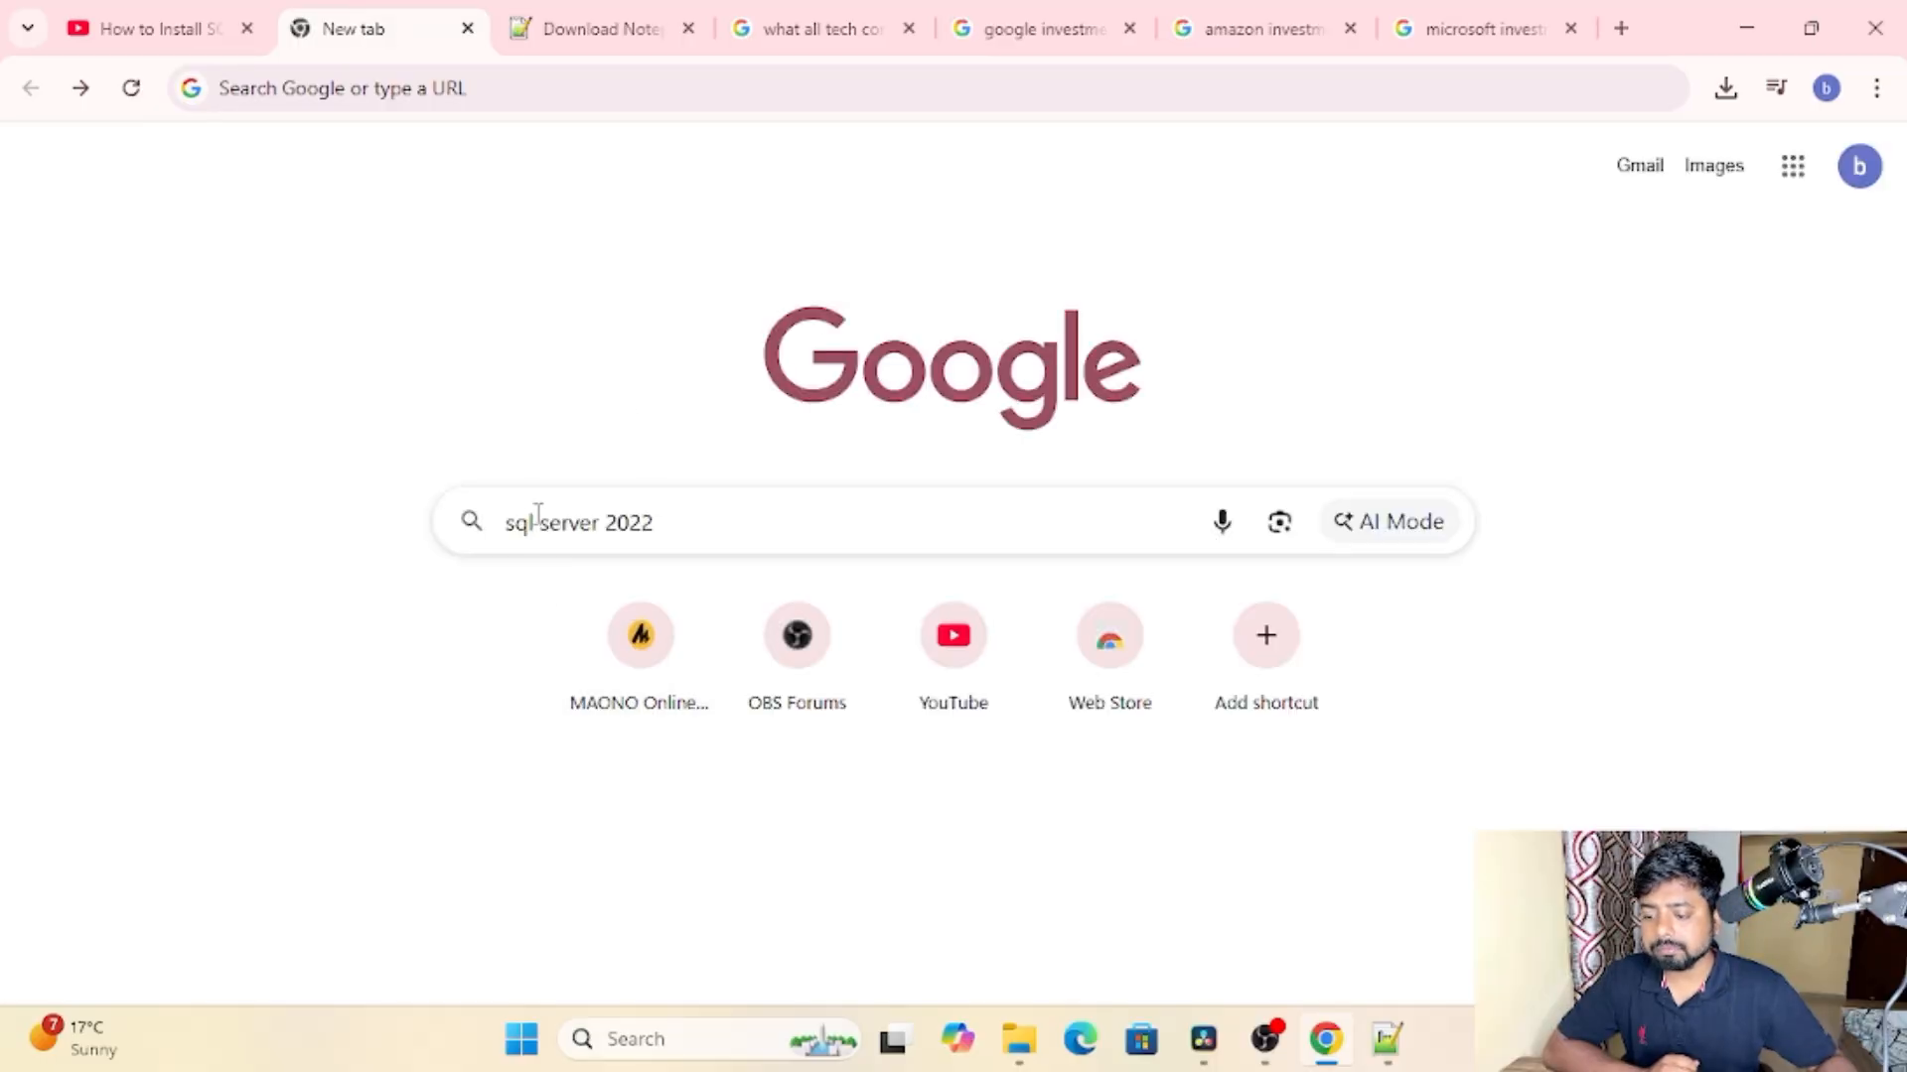
Step: Search Google for sql server 2022 and open Microsoft's SQL Server downloads page
left_click(694, 521)
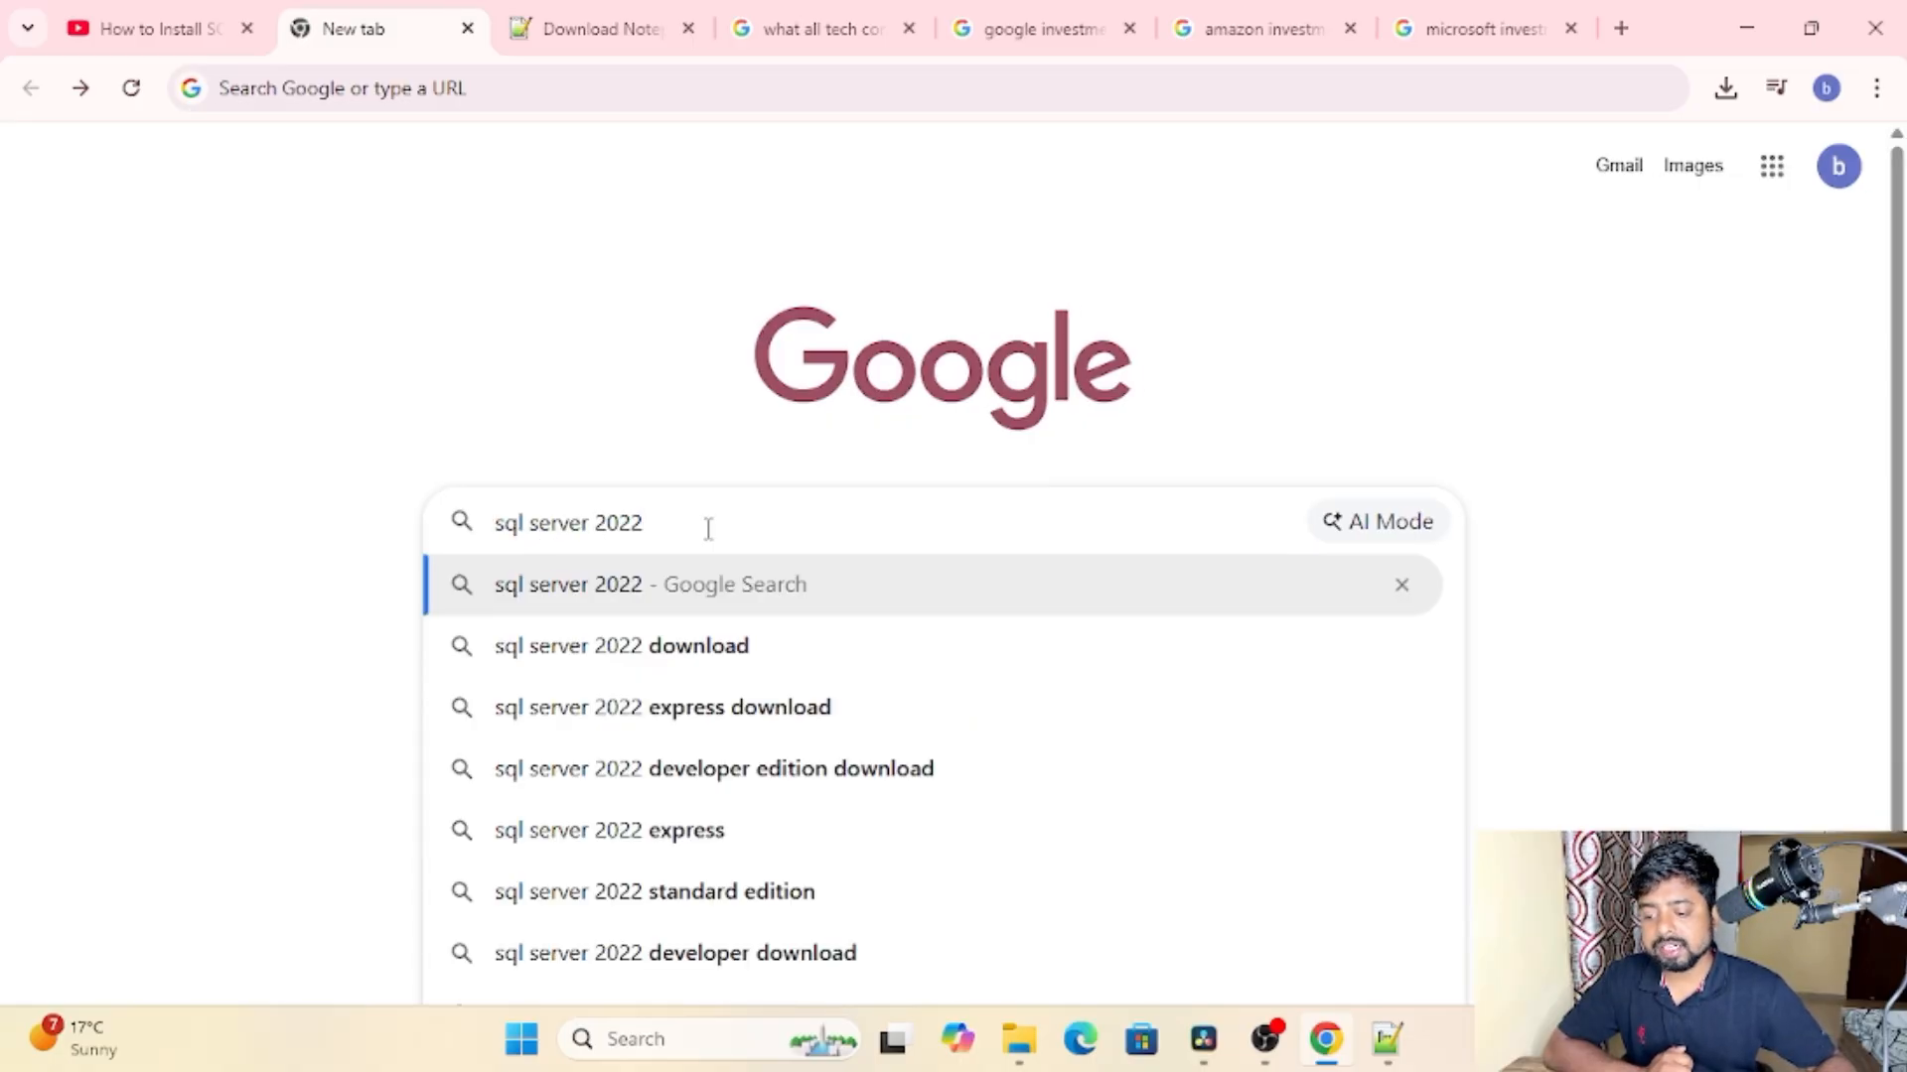
key("Return")
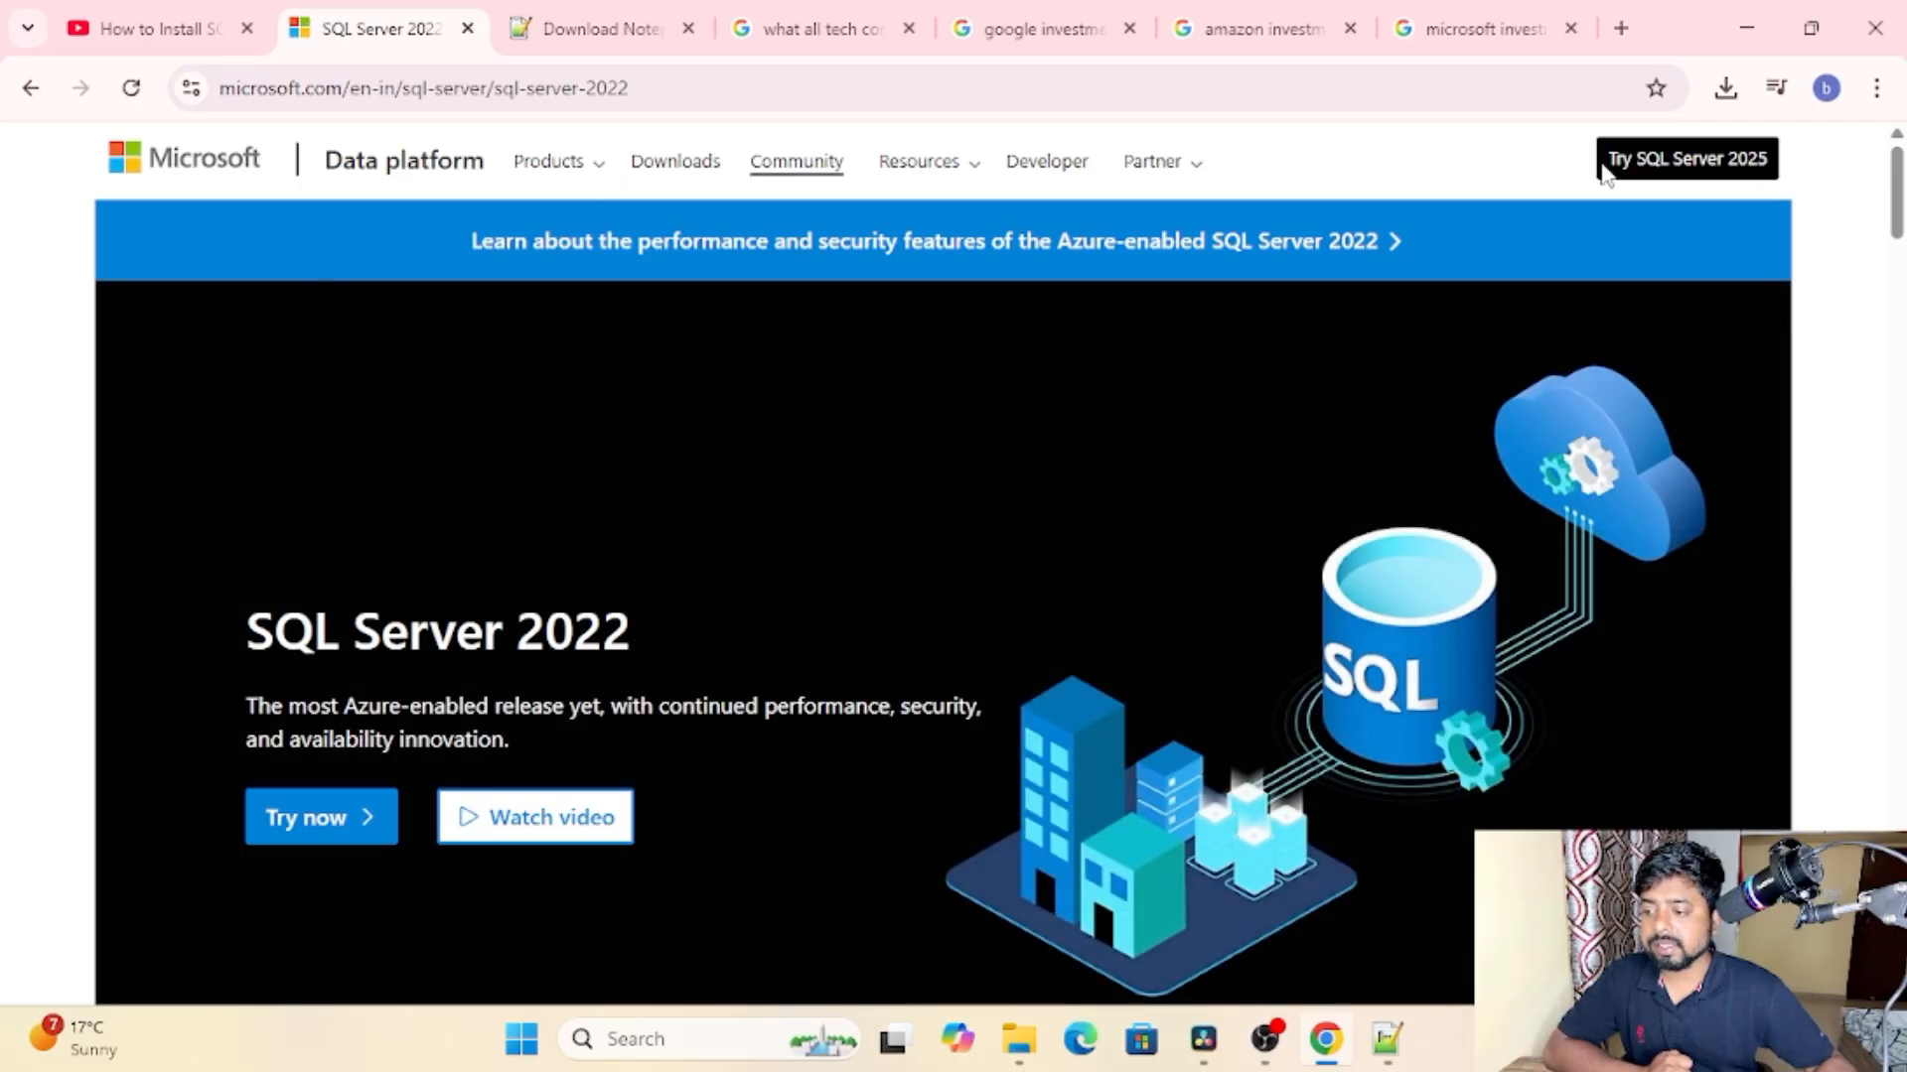
left_click(675, 161)
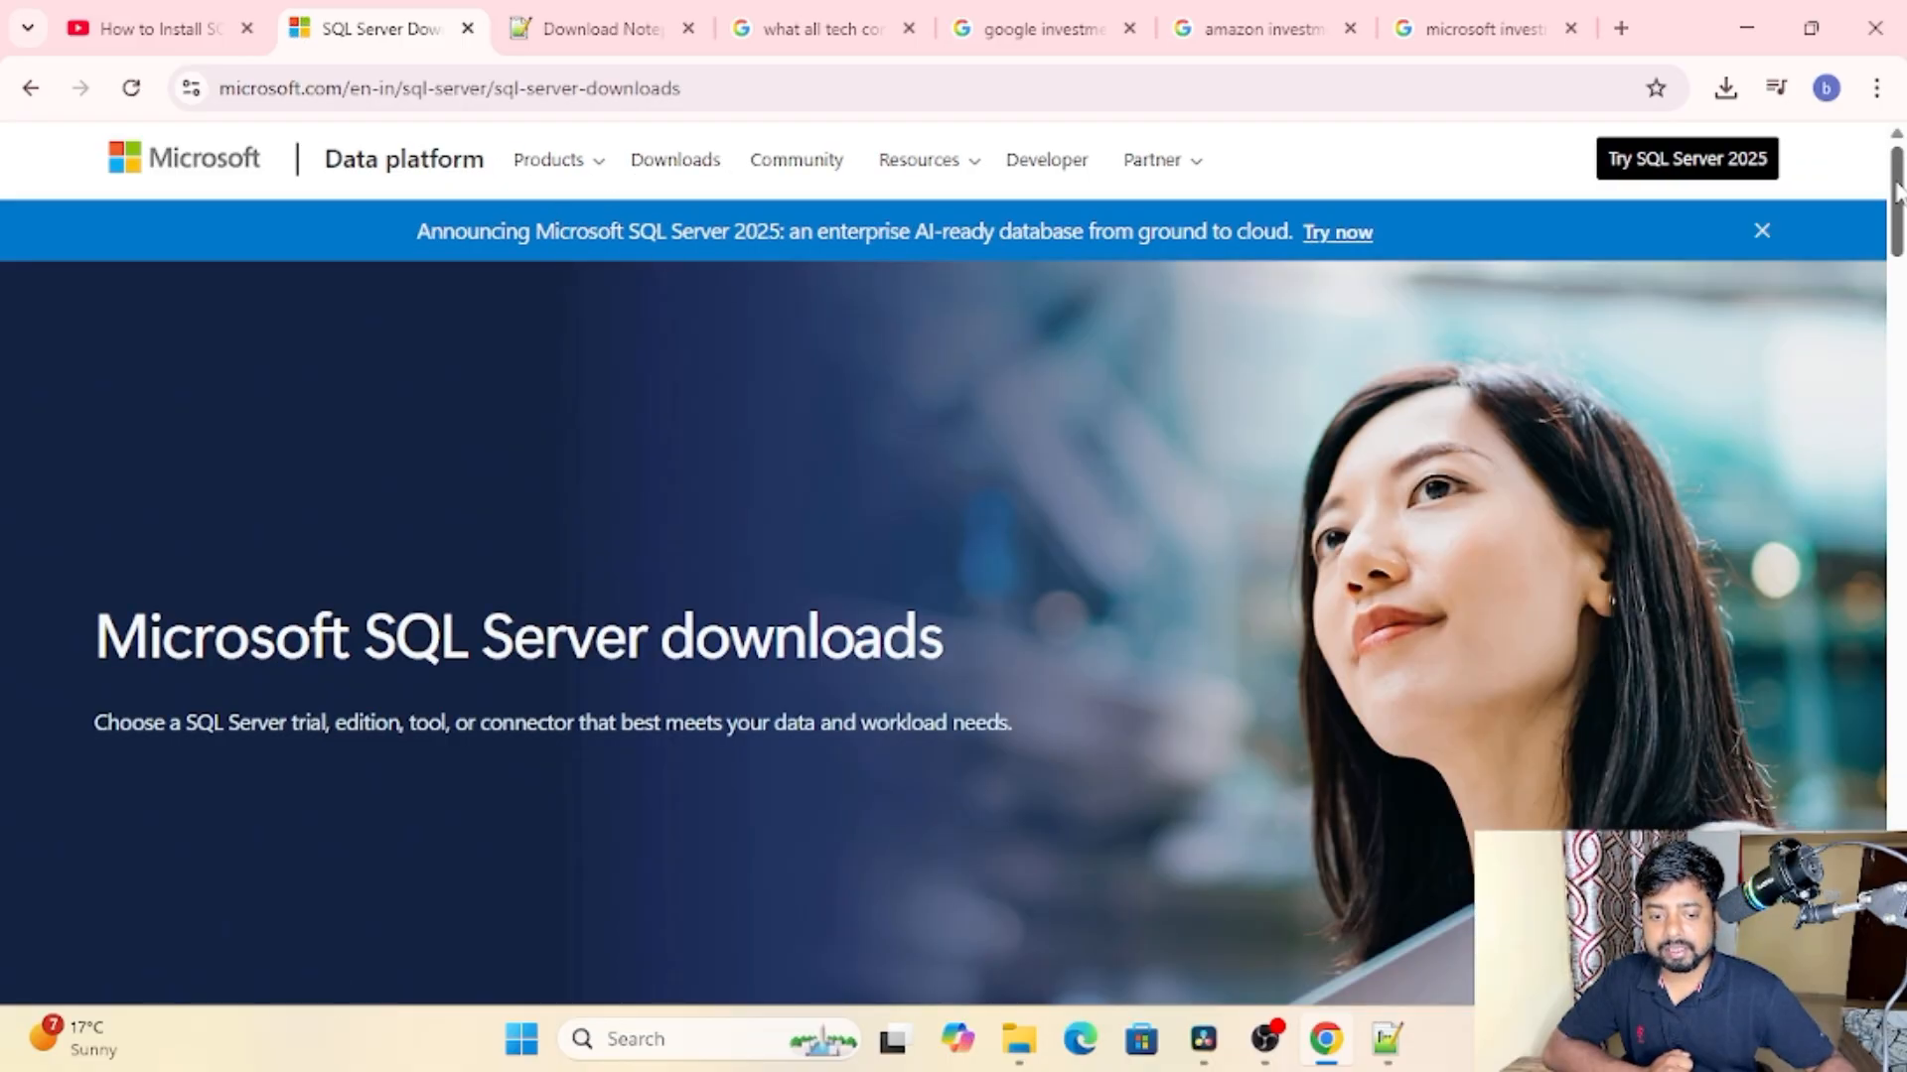
Step: Download the free SQL Server 2025 Express edition and select the finished SQL2025-SSEI-Expr.exe in the recent download history
left_click_drag(1898, 191, 1896, 382)
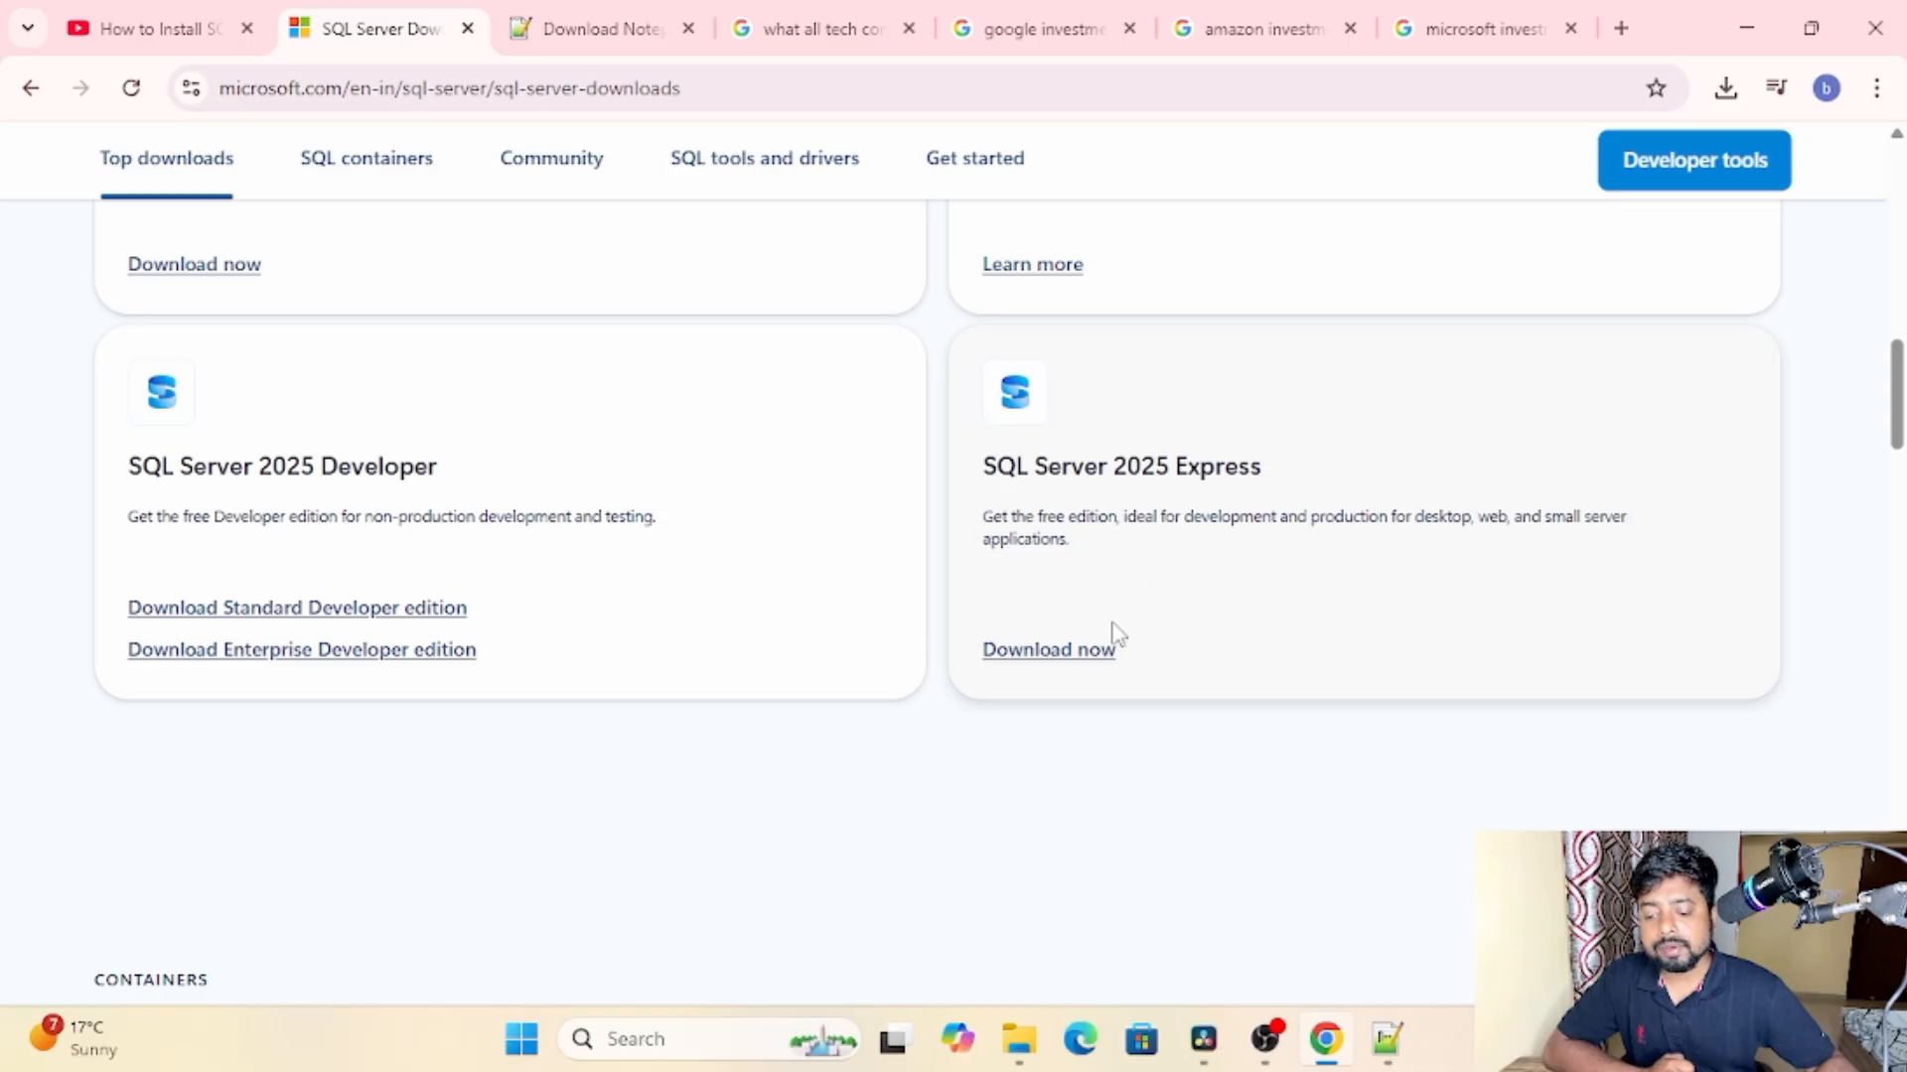
left_click(1062, 655)
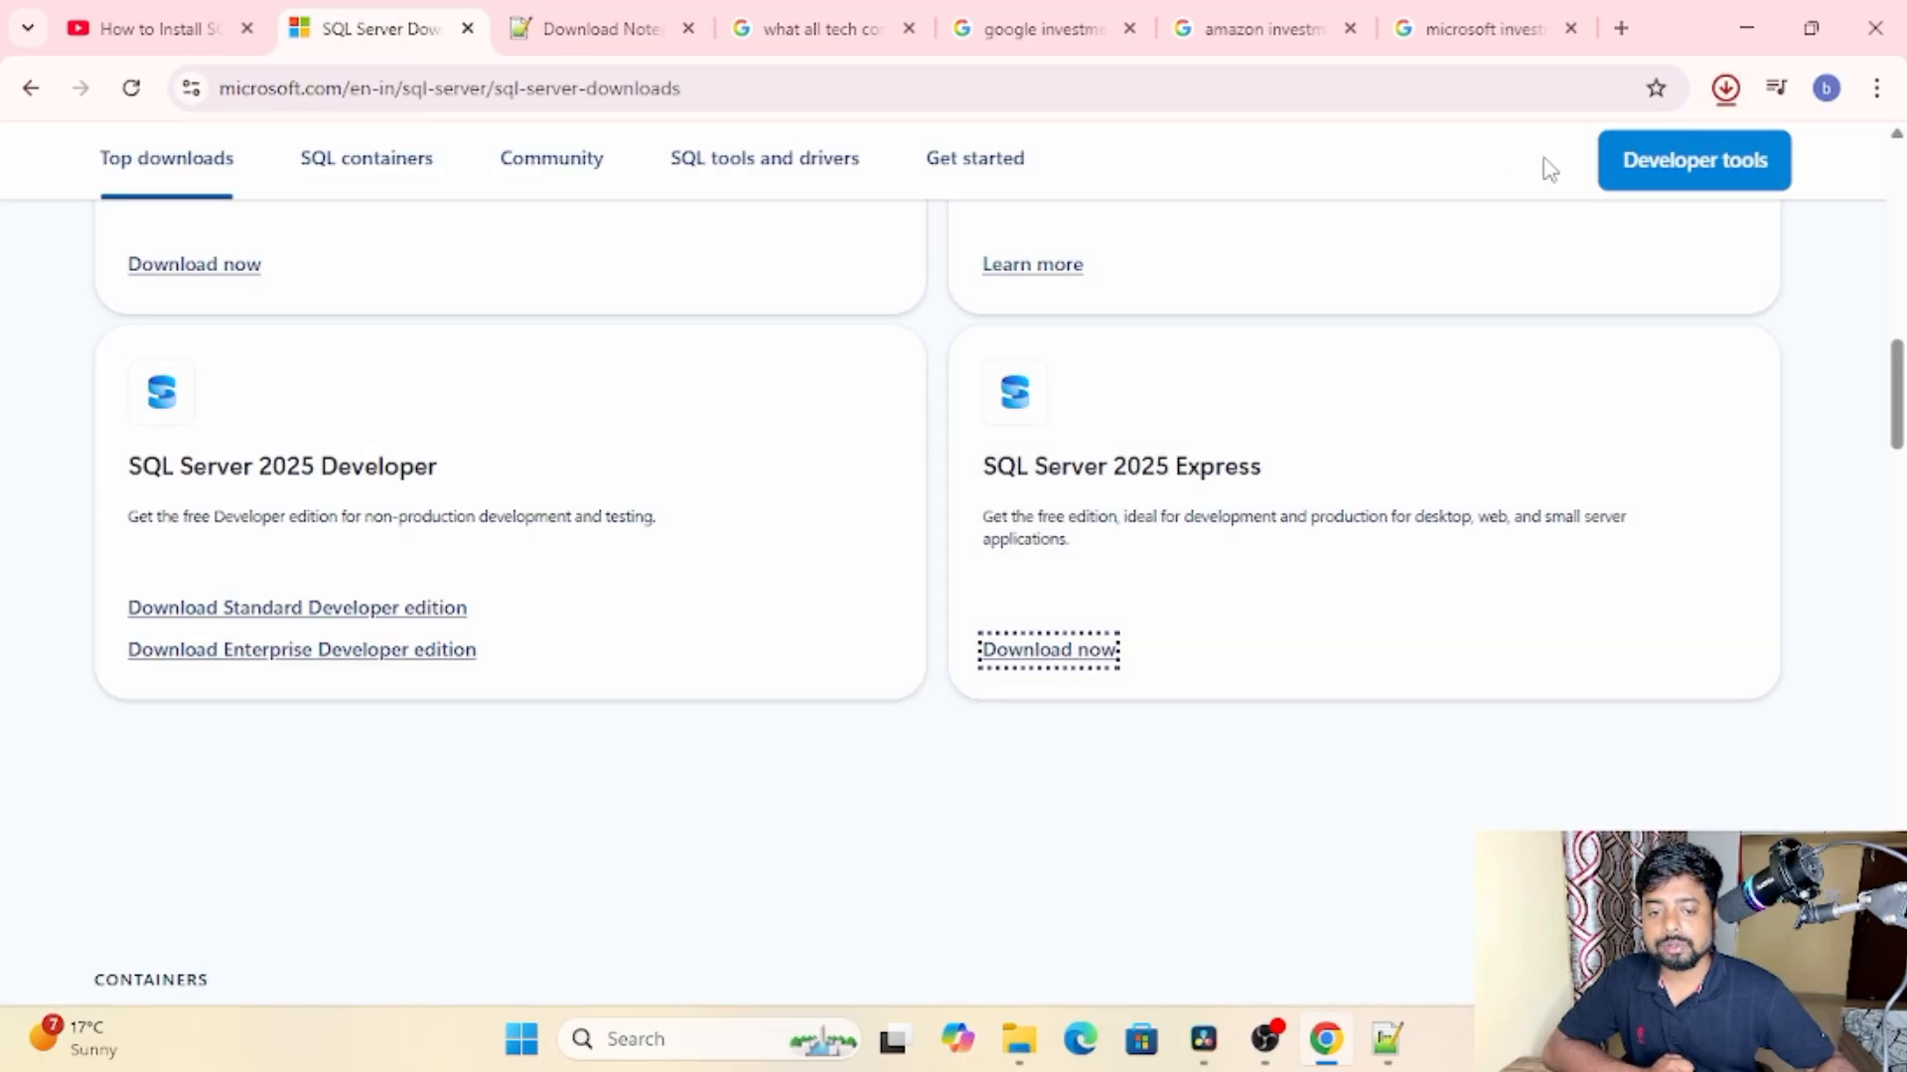
left_click(1725, 92)
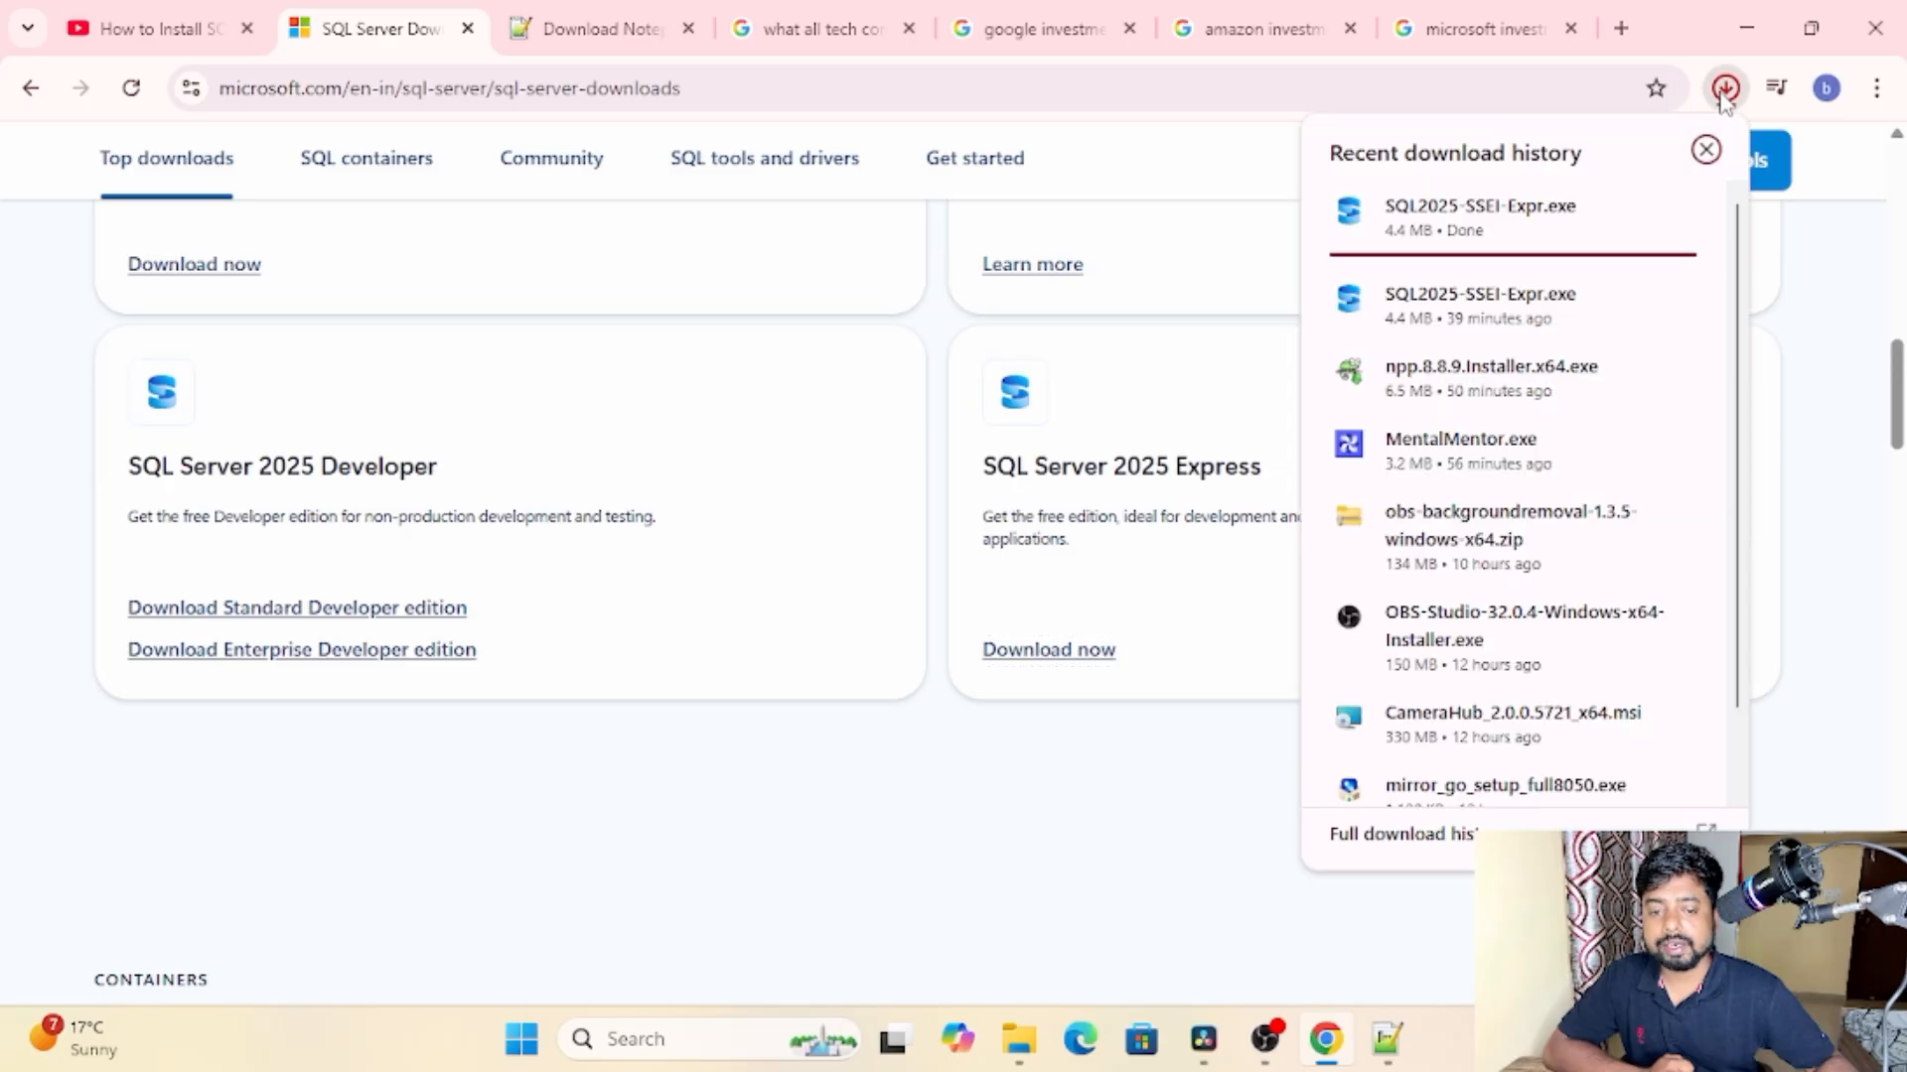
left_click(1431, 231)
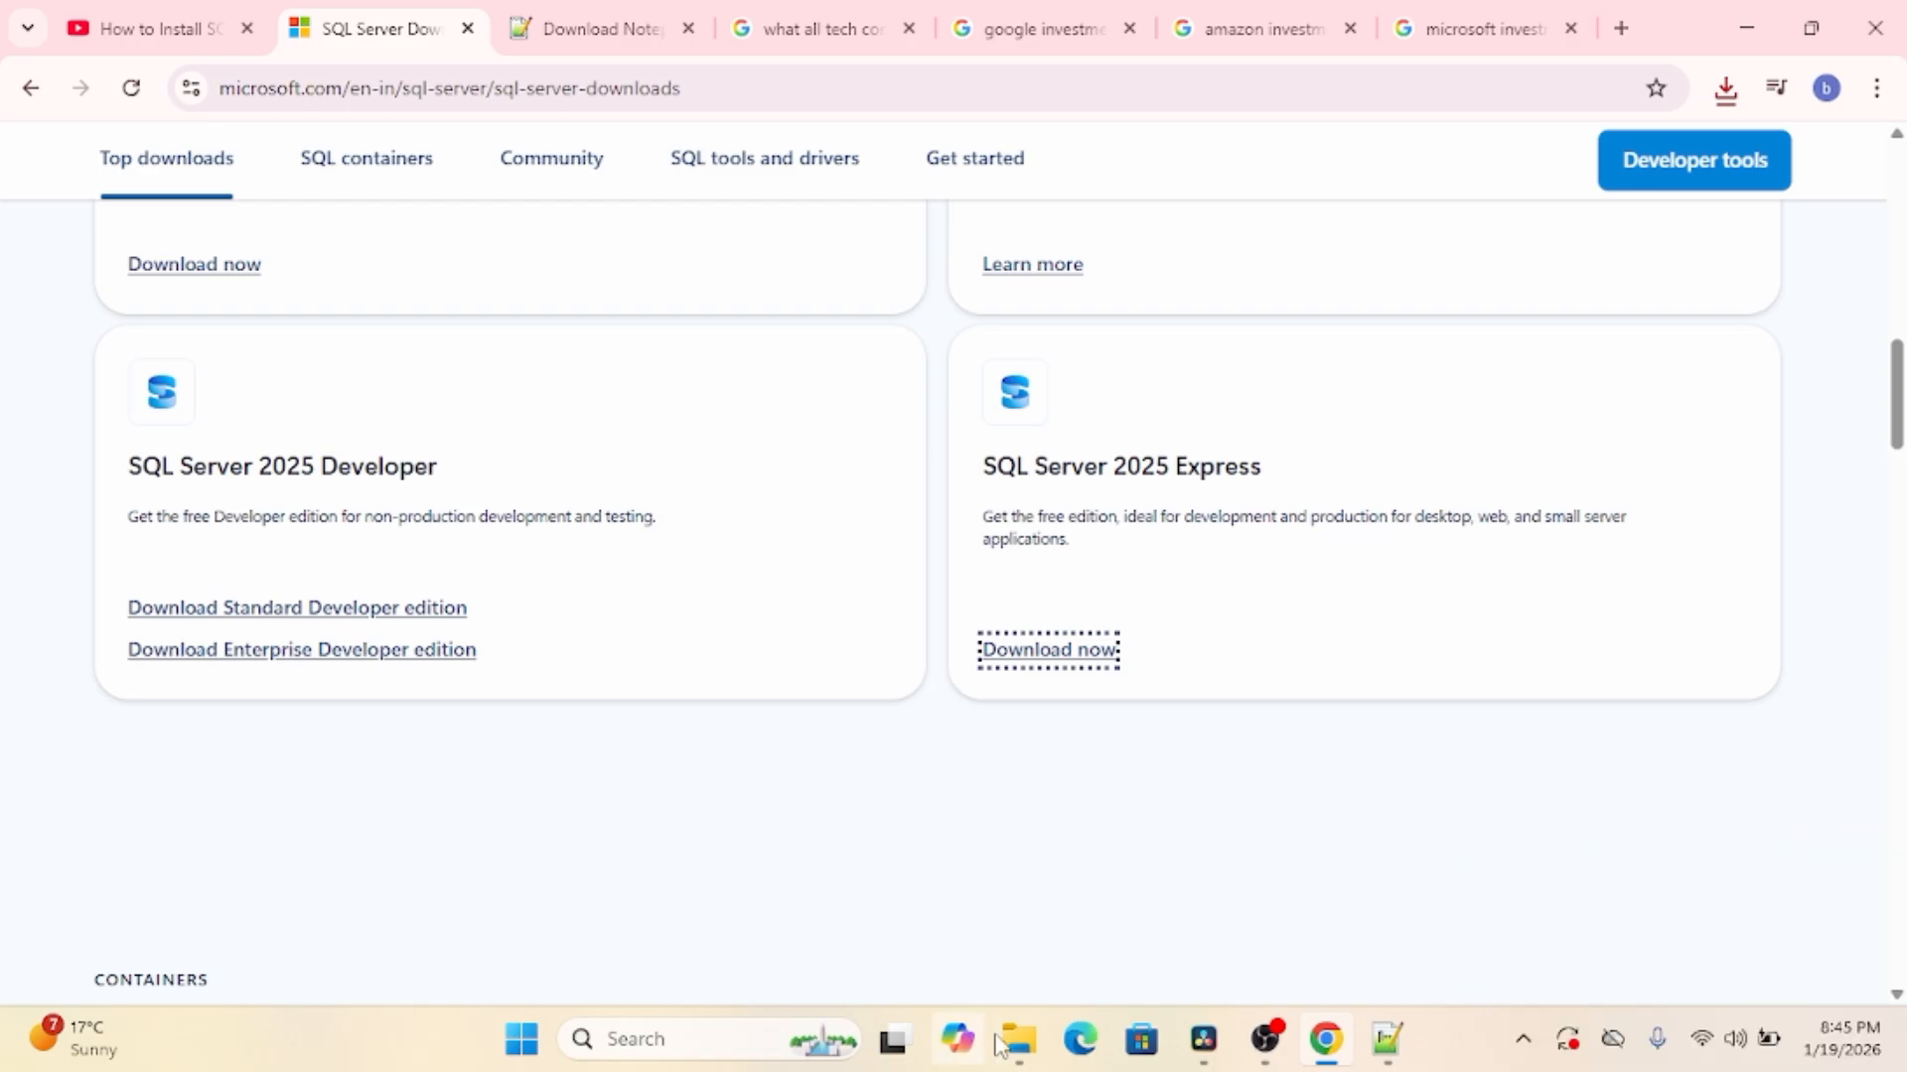
Step: Run SQL2025-SSEI-Expr.exe from the Downloads folder, allow it to make changes, and minimize the windows covering the installer
mouse_move(1032, 1062)
left_click(964, 904)
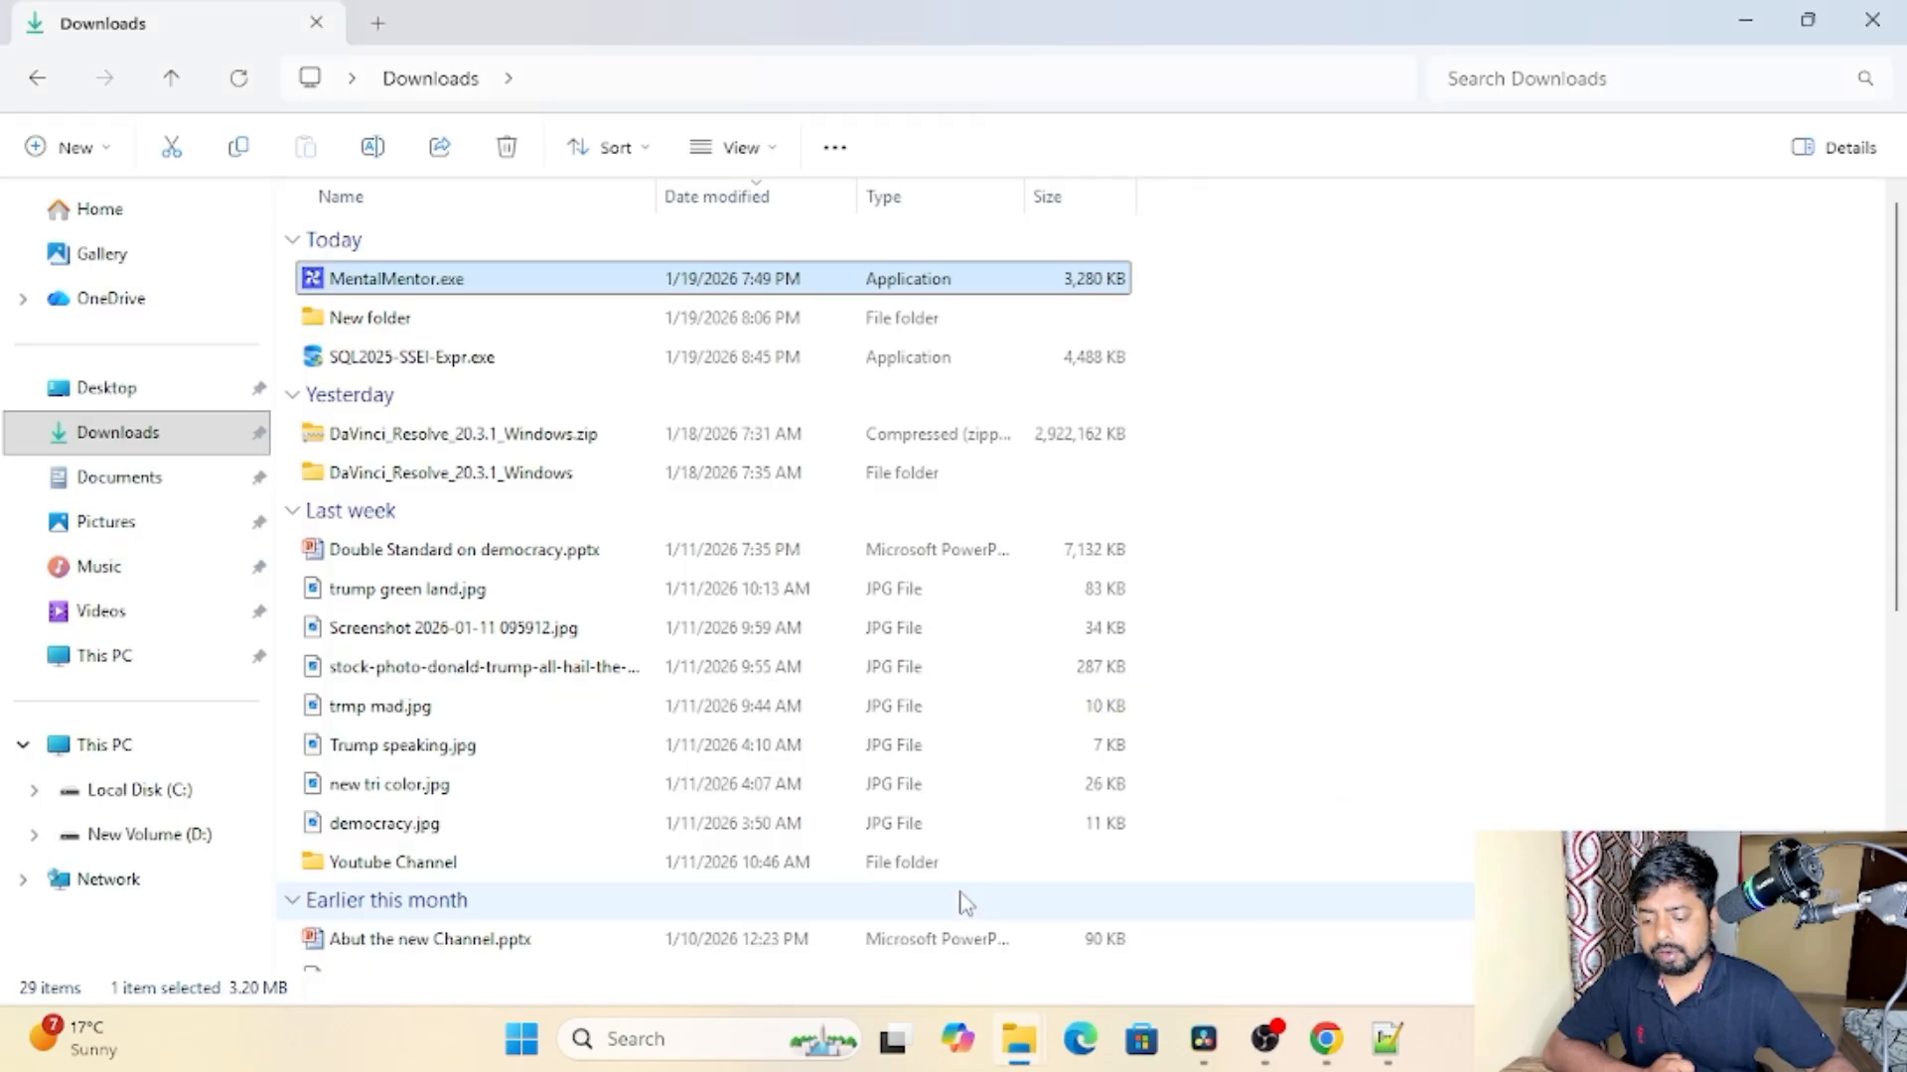
double_click(469, 365)
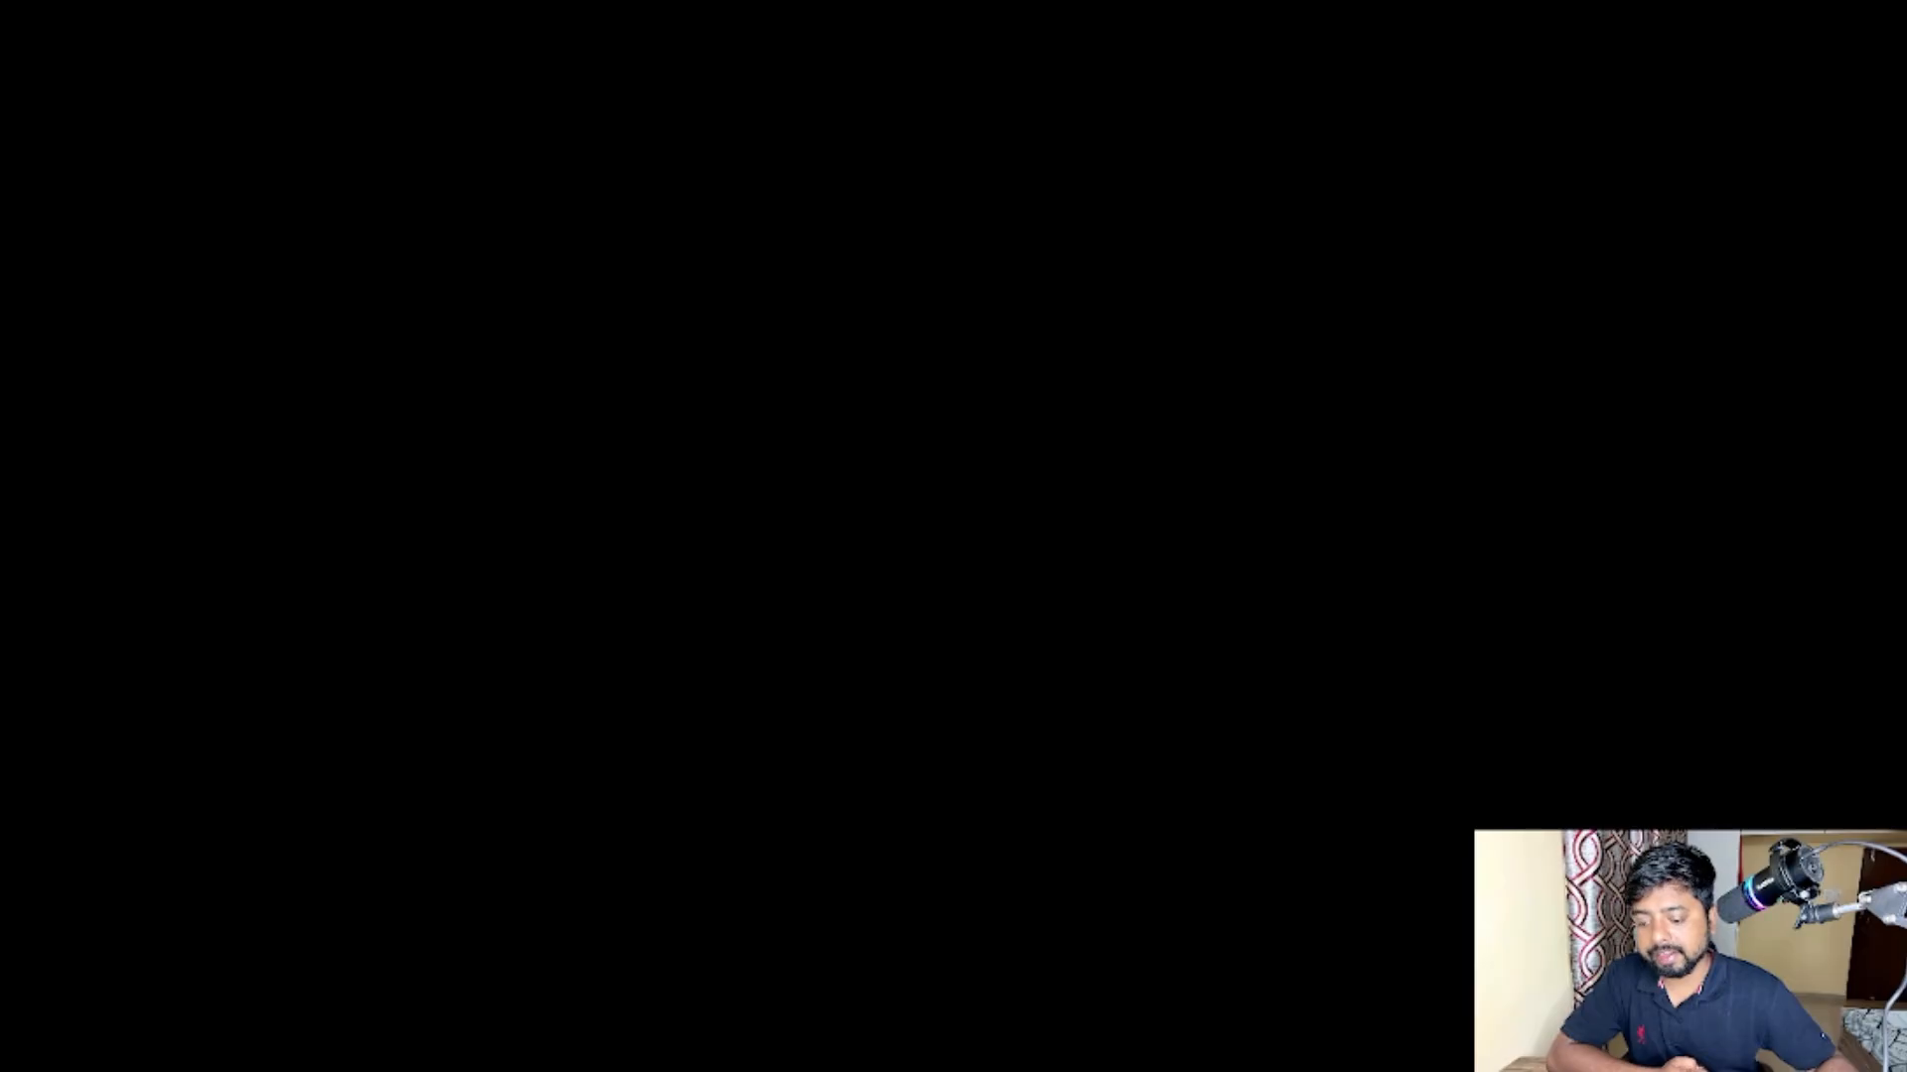
left_click(816, 757)
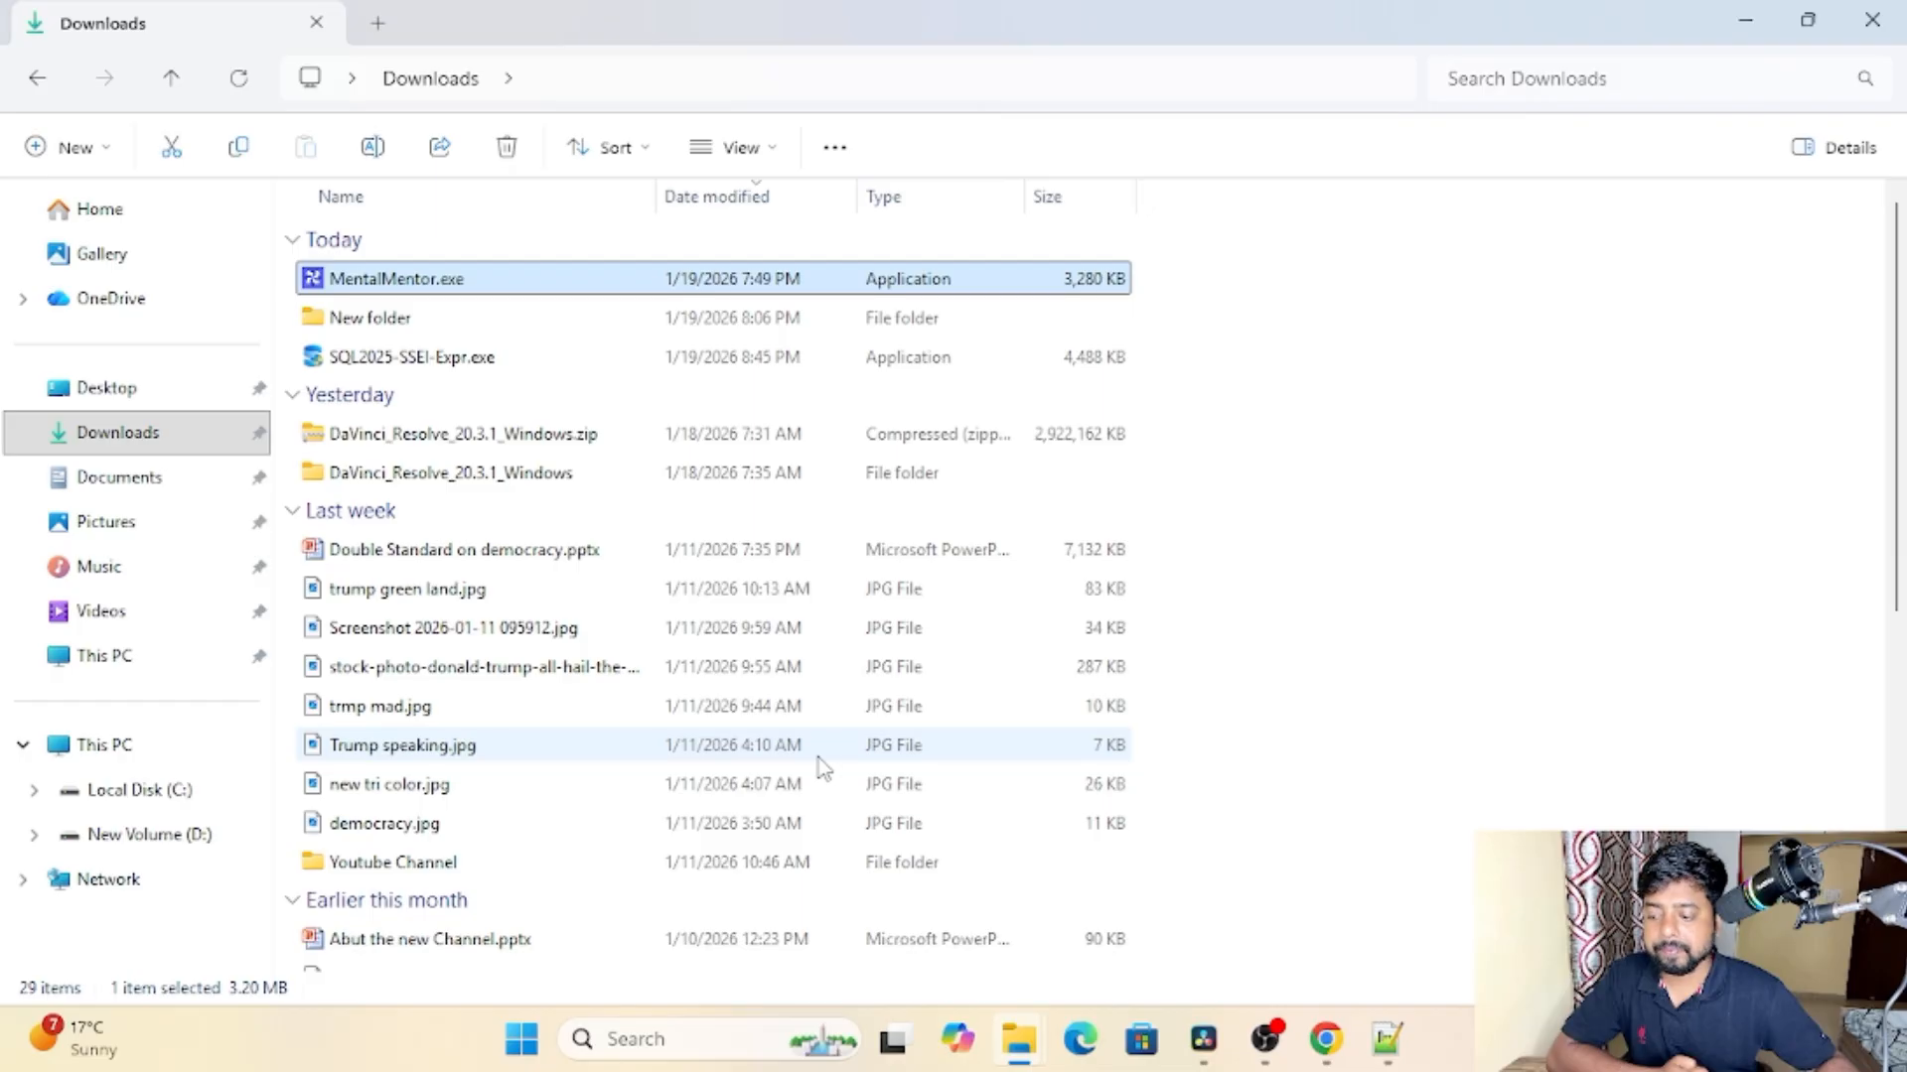
left_click(1745, 22)
left_click(1740, 19)
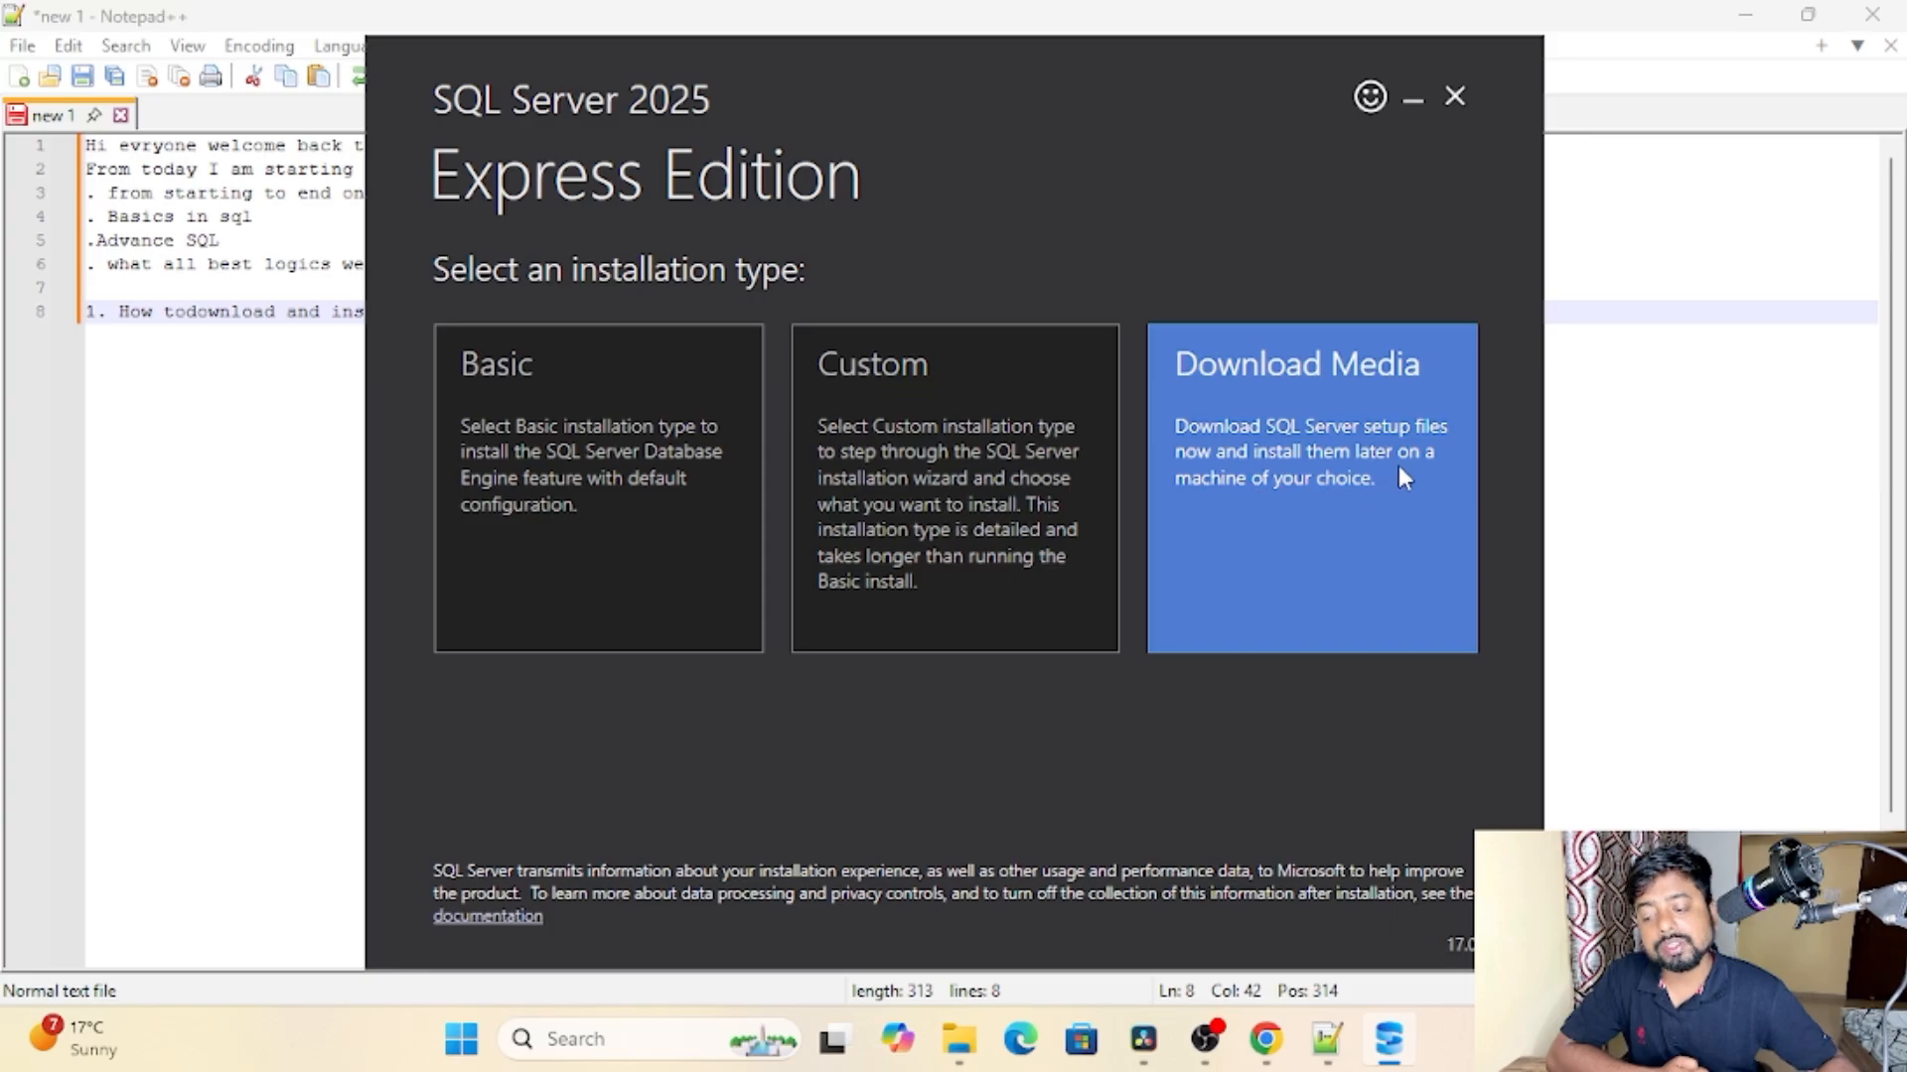
Step: Start a Basic installation of SQL Server 2025 Express, accepting the license terms and the install location C:\Program Files\Microsoft SQL Server
left_click(571, 526)
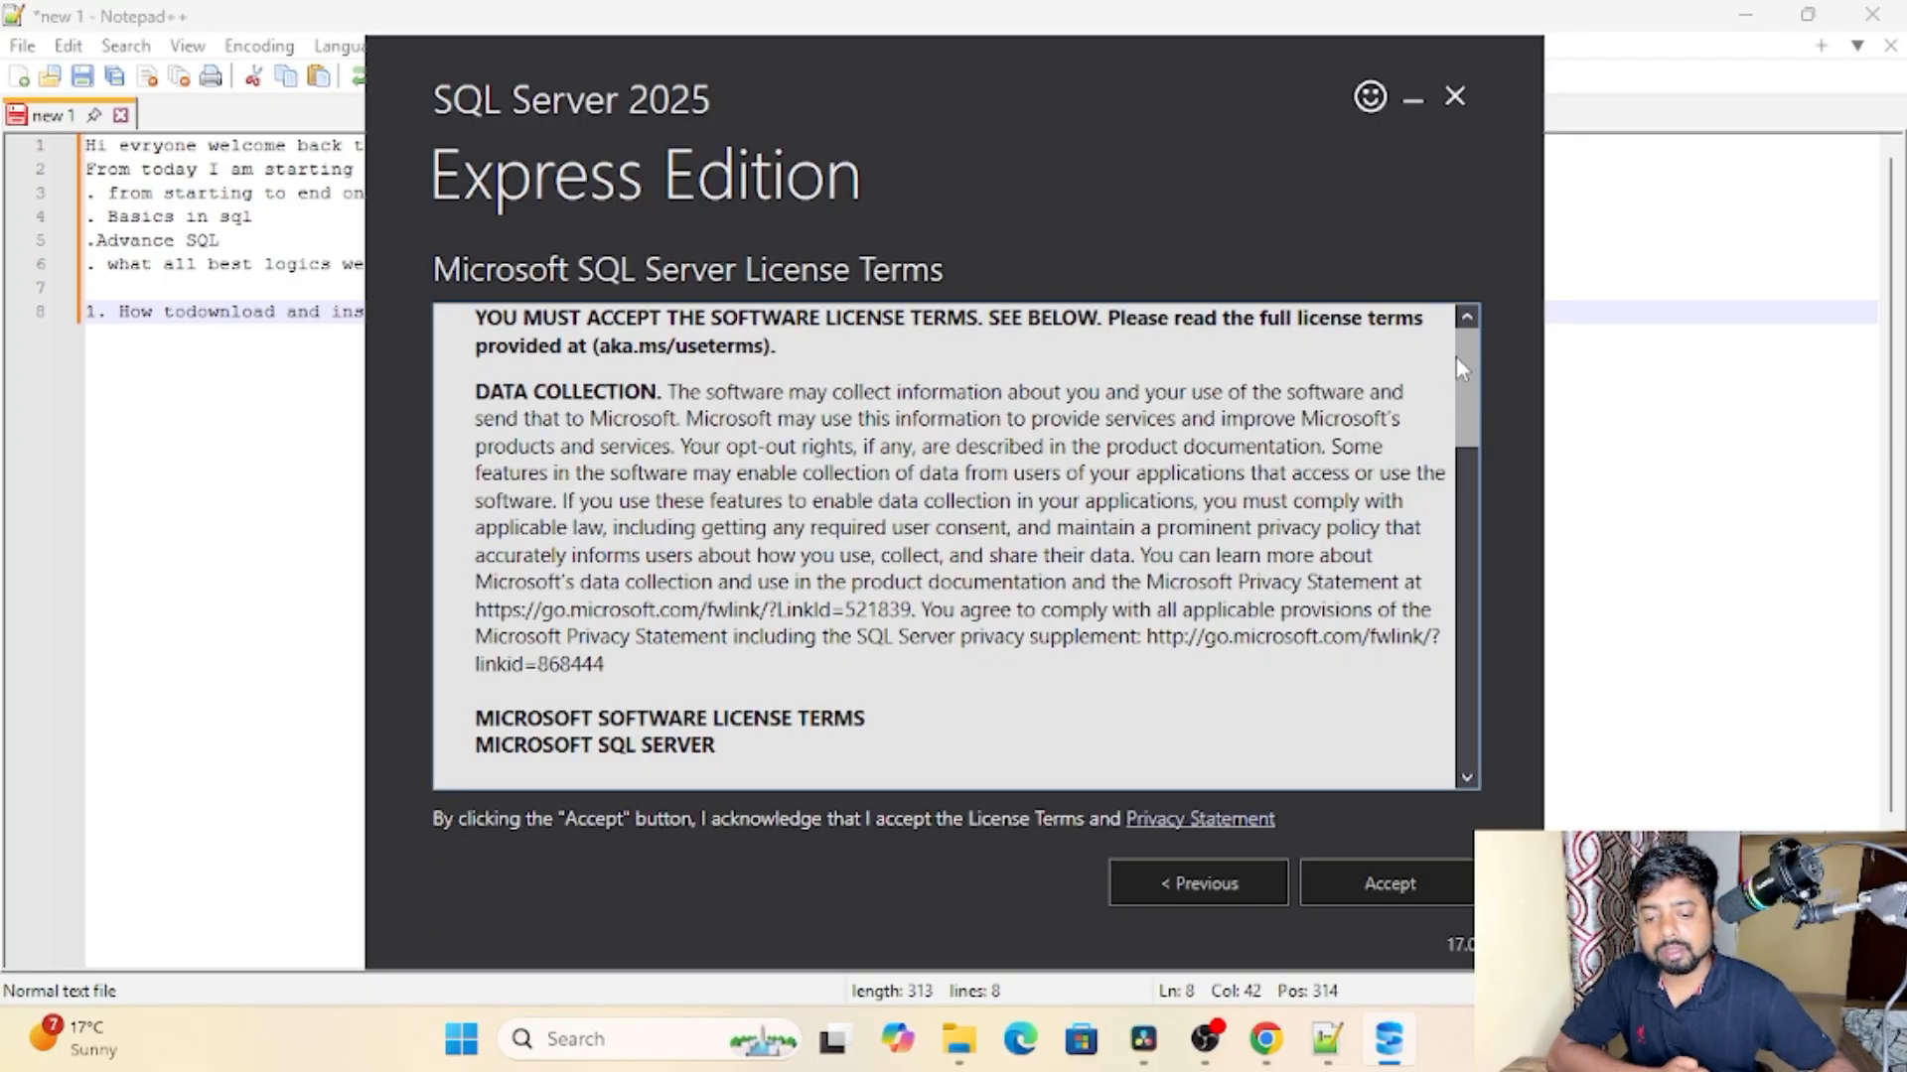
left_click_drag(1456, 356, 1488, 707)
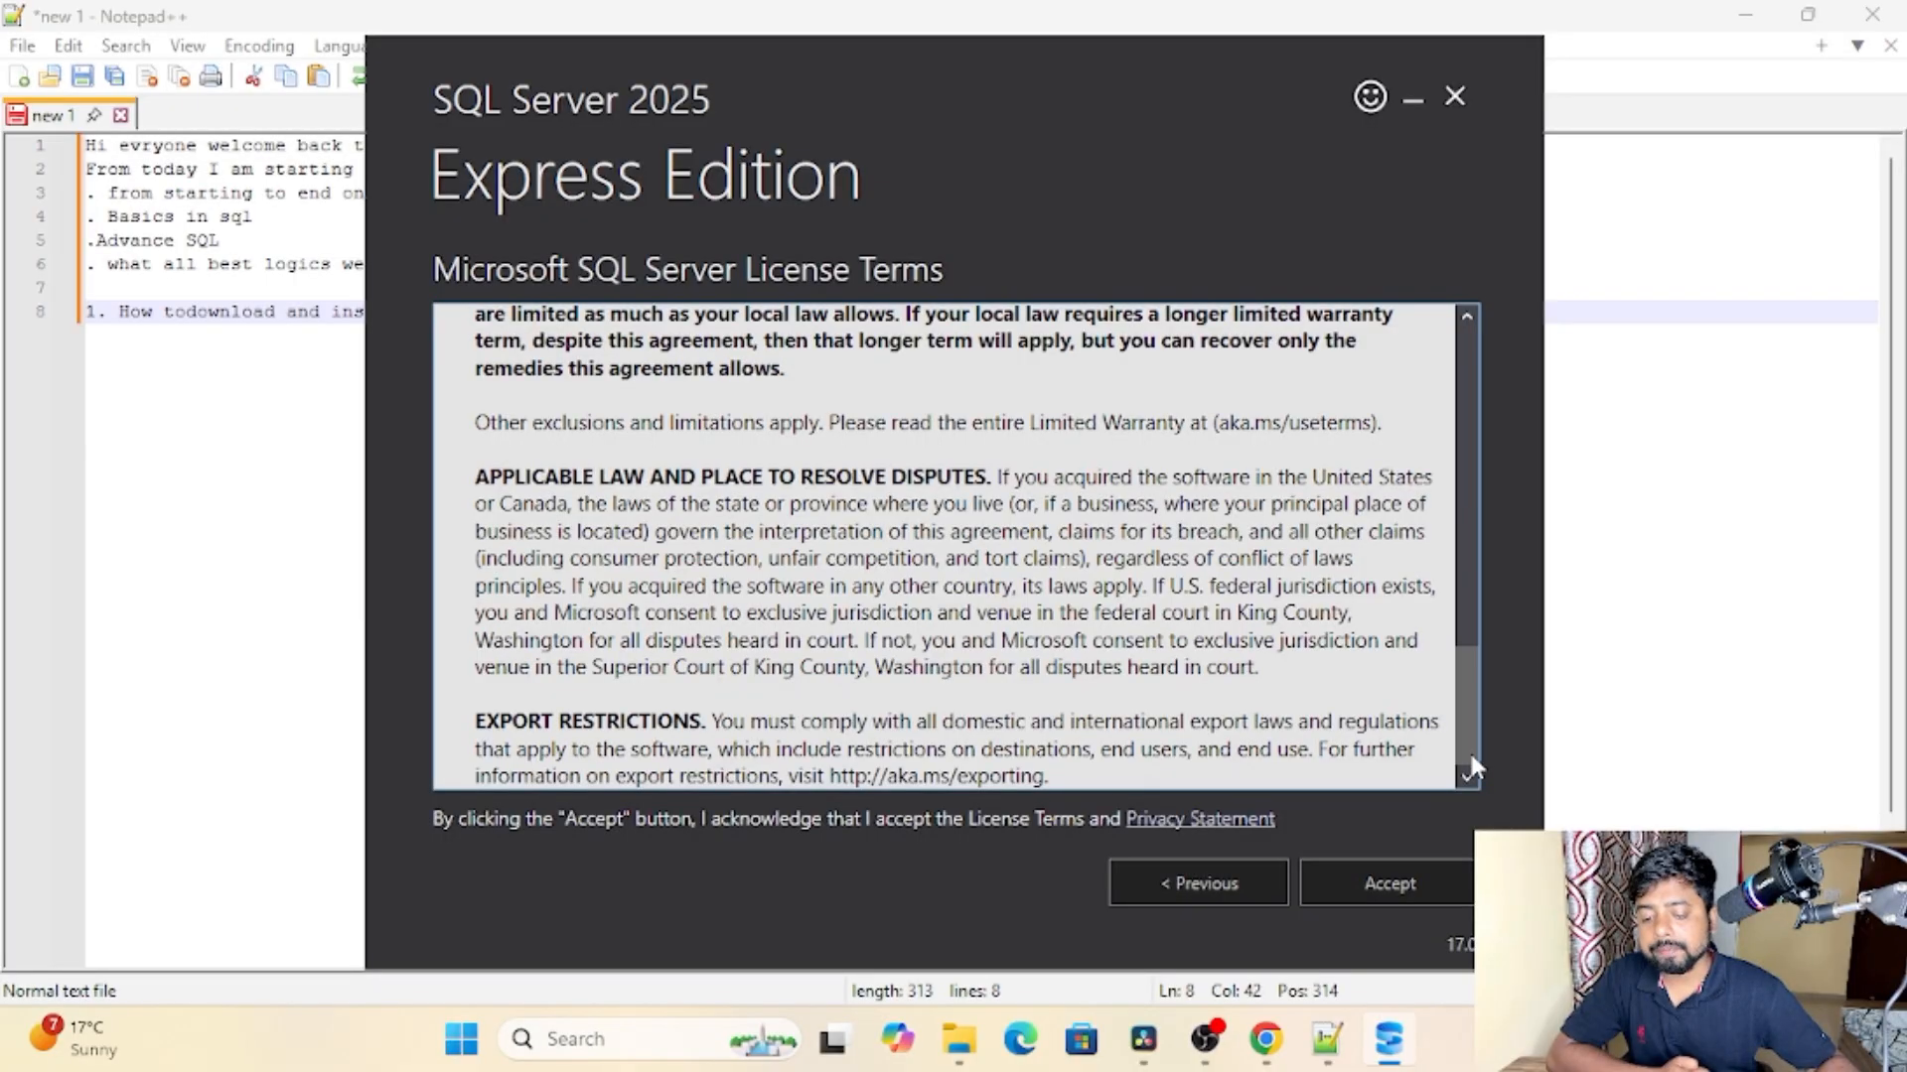
left_click(1367, 887)
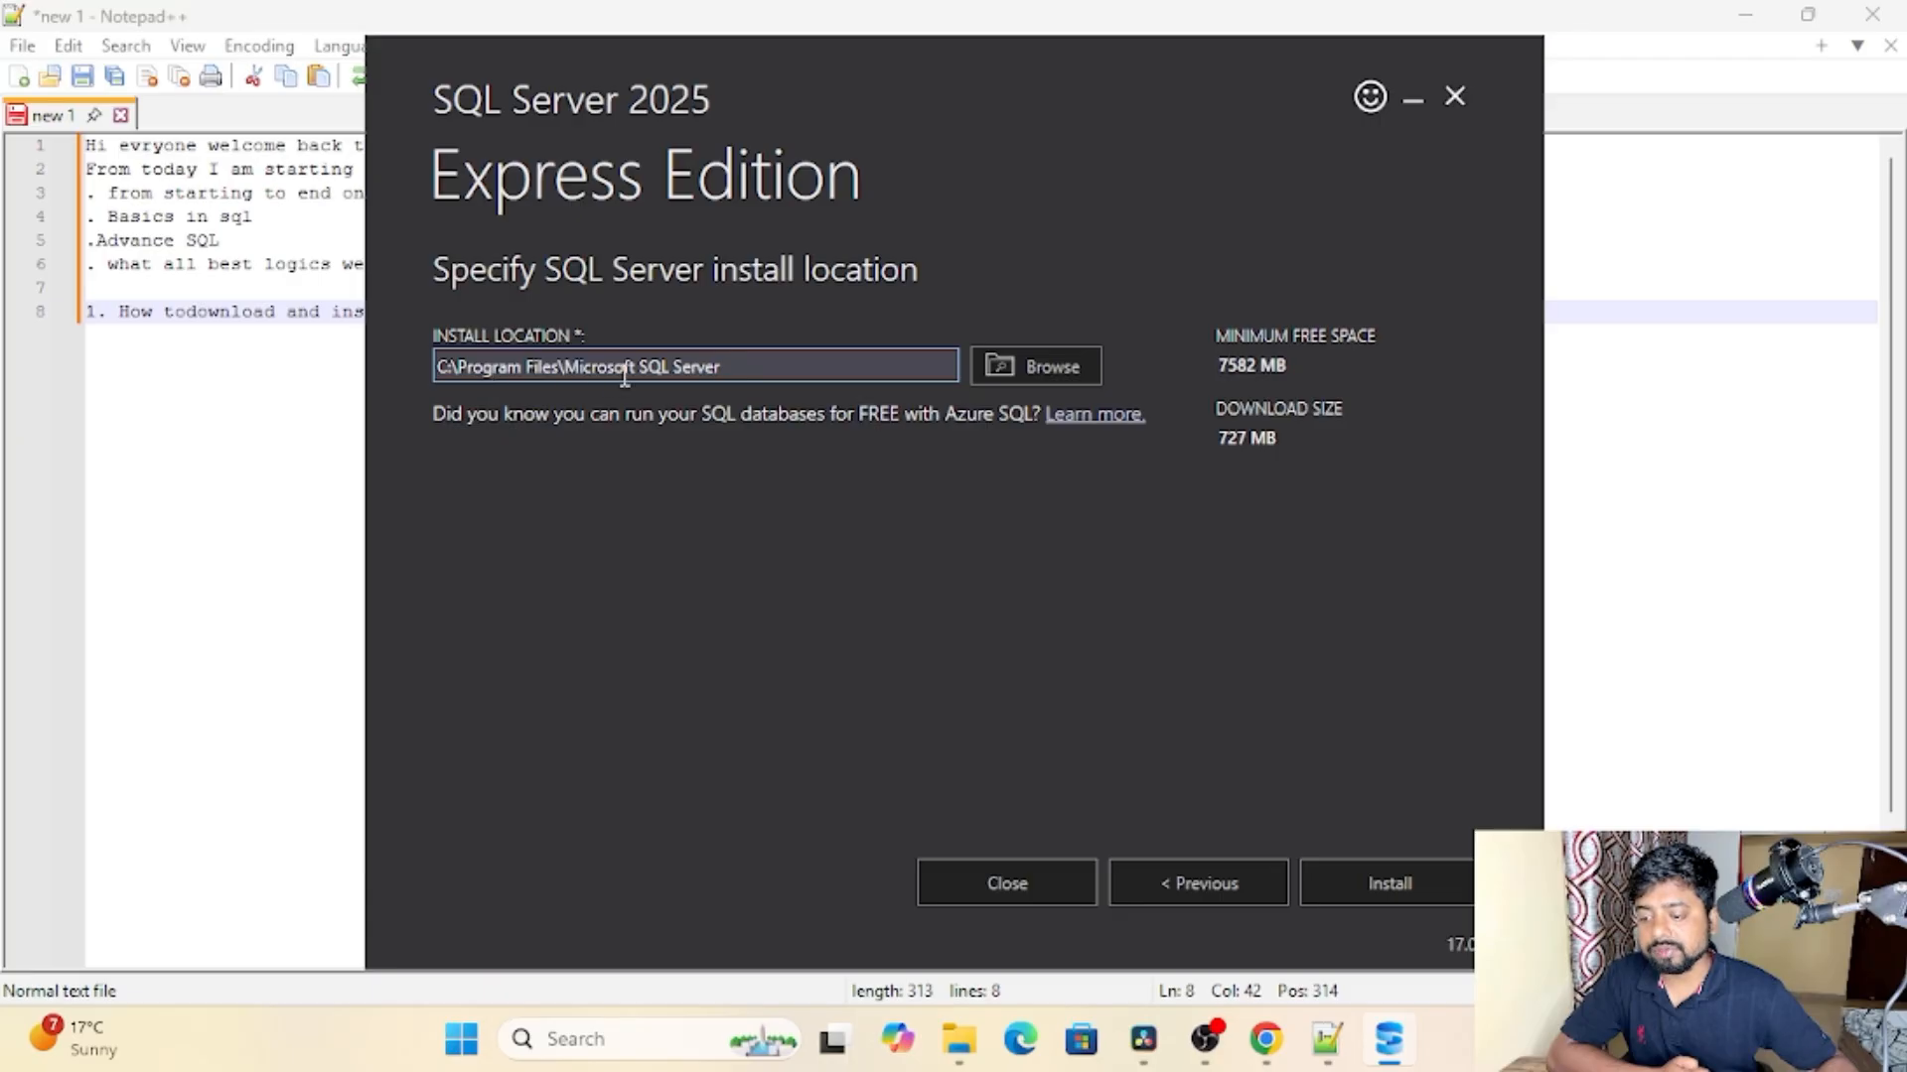
left_click(1394, 887)
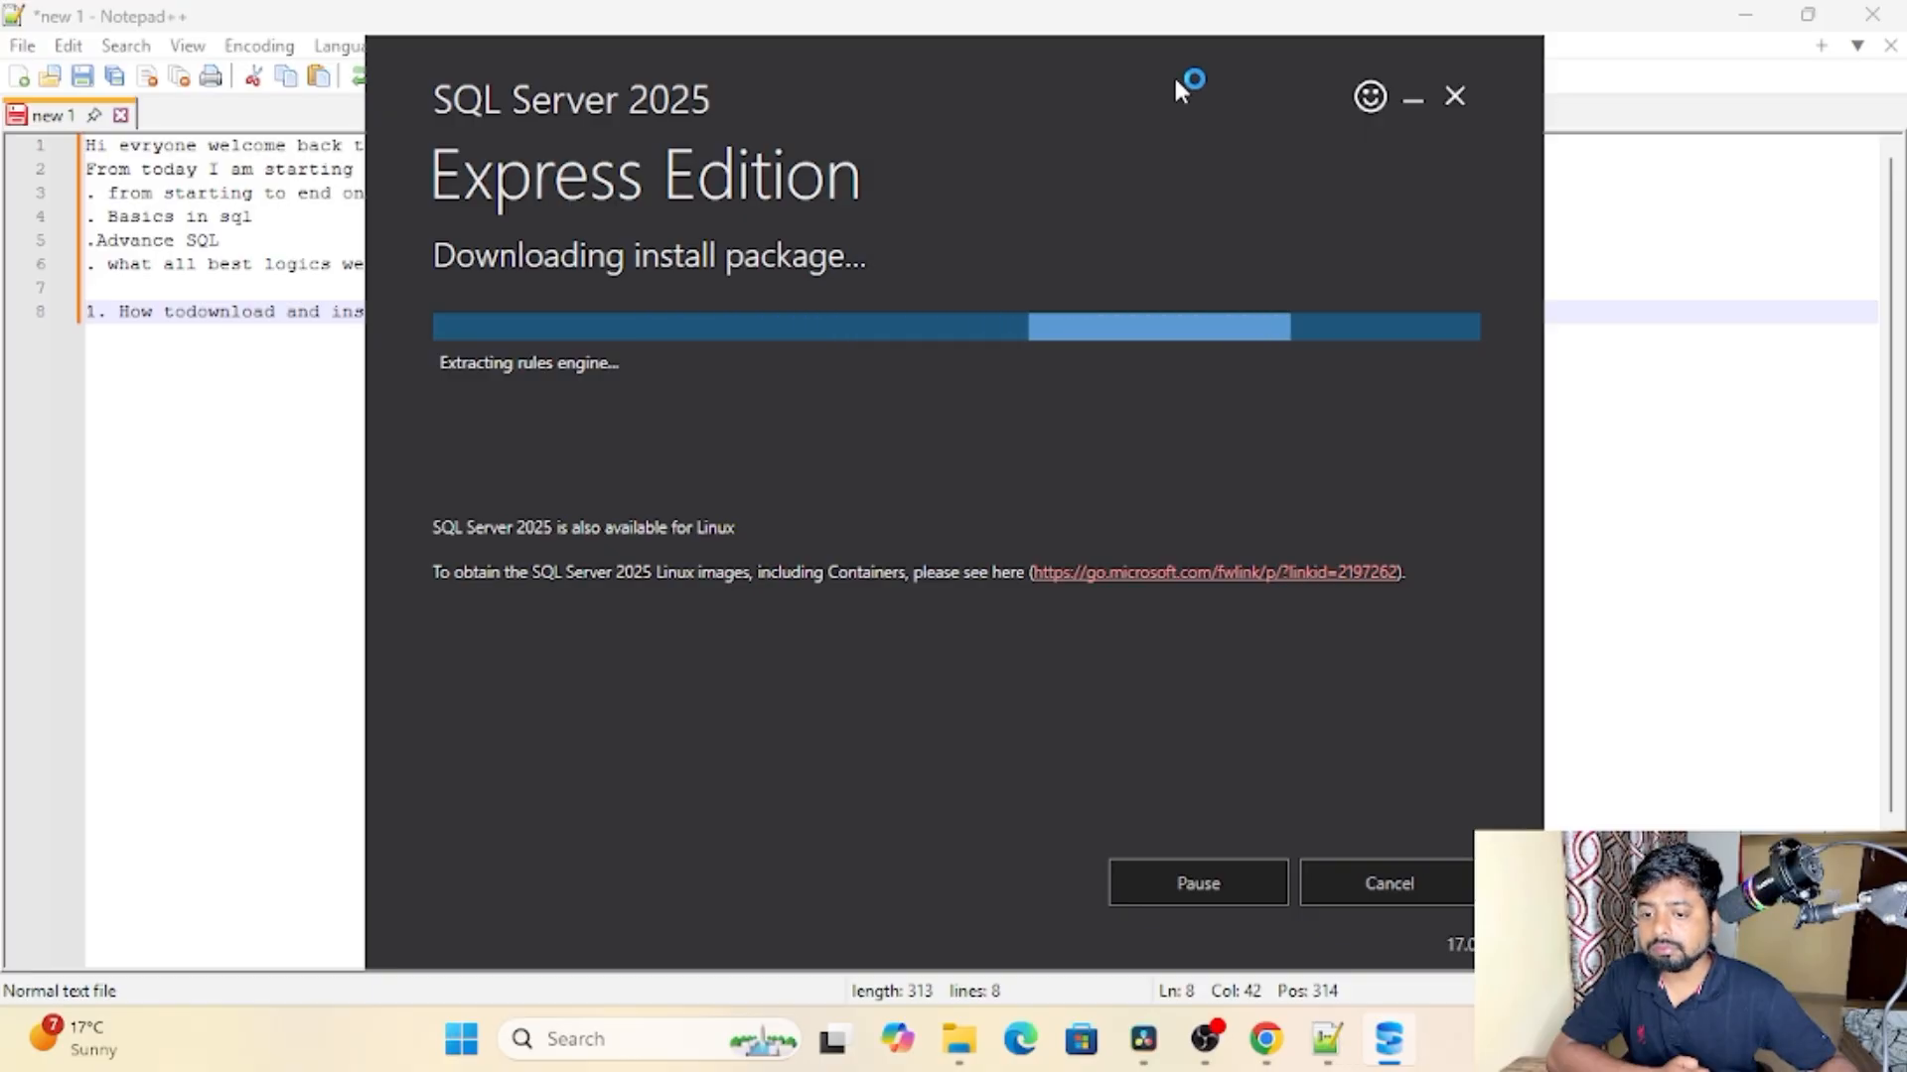
left_click_drag(1132, 72, 1060, 58)
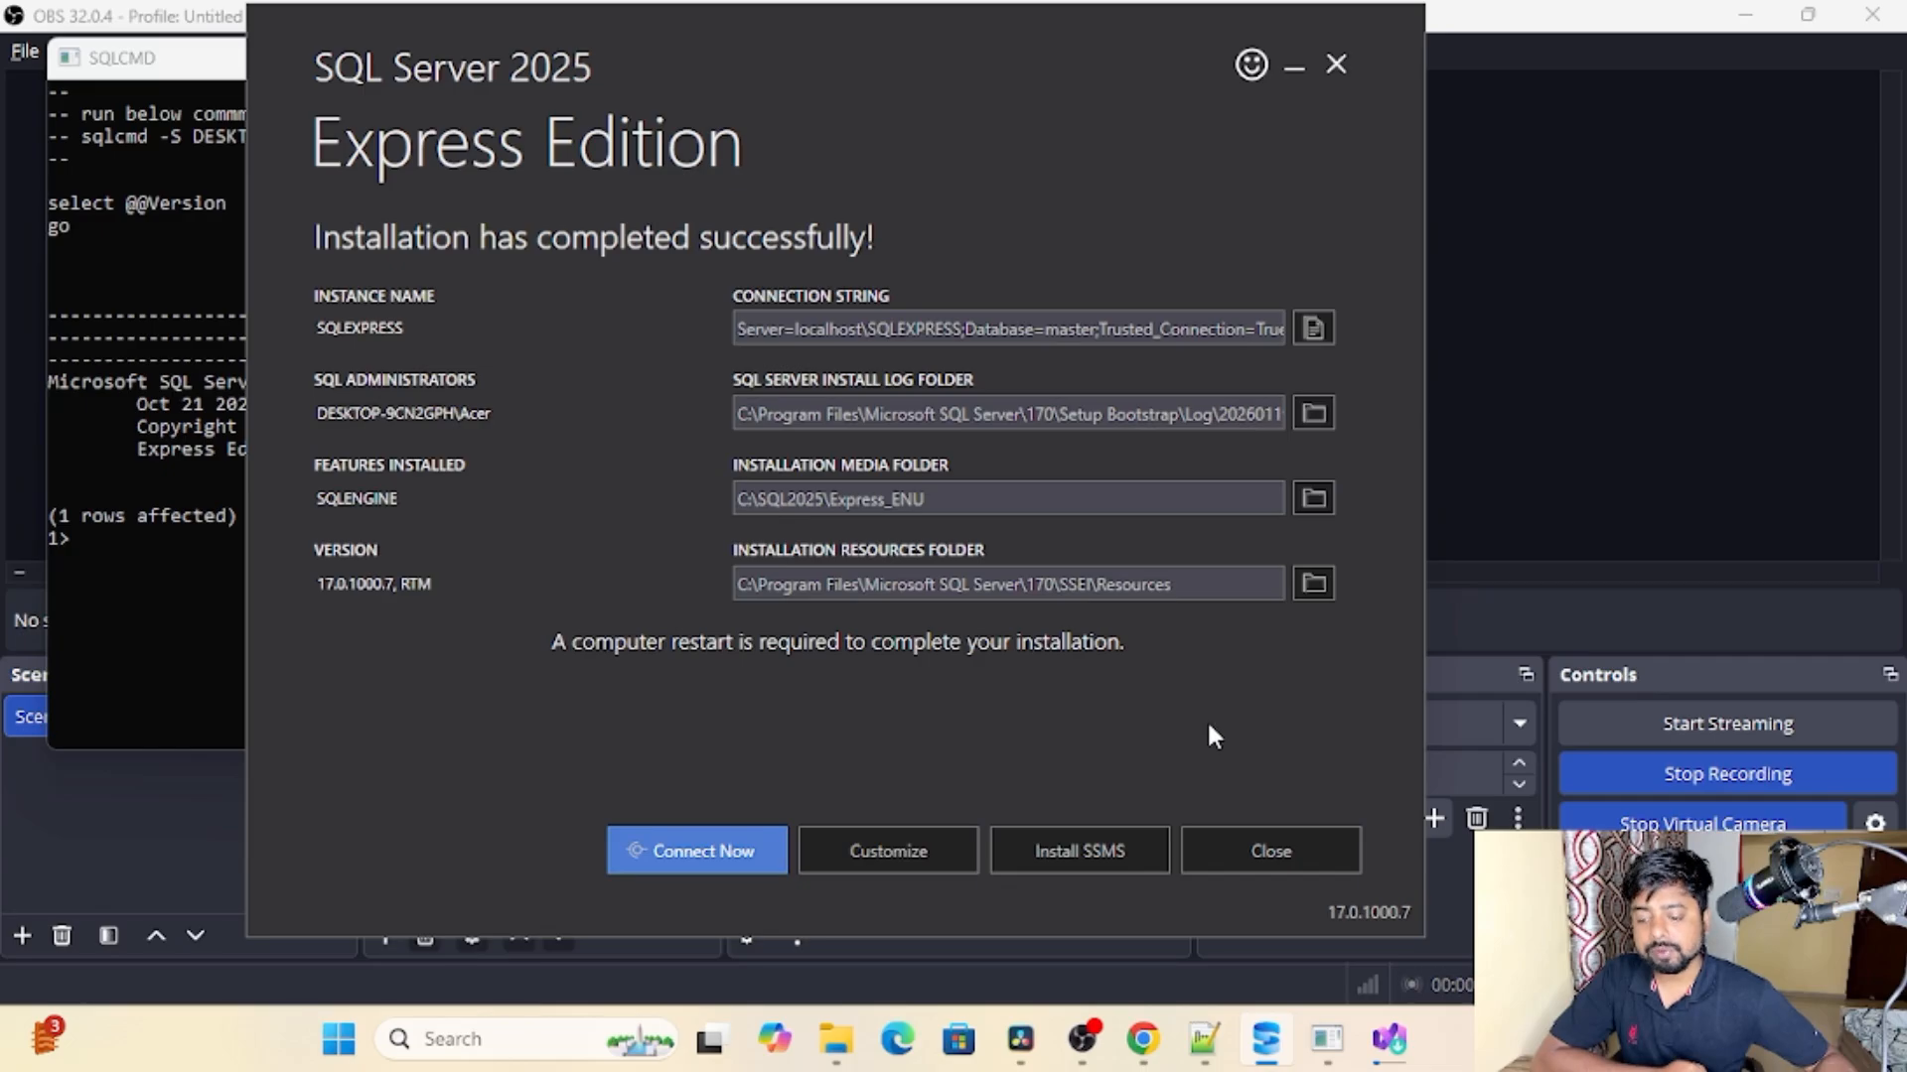
Step: Test the connection to the new SQLEXPRESS instance from the installer and close the SQLCMD window
left_click(705, 856)
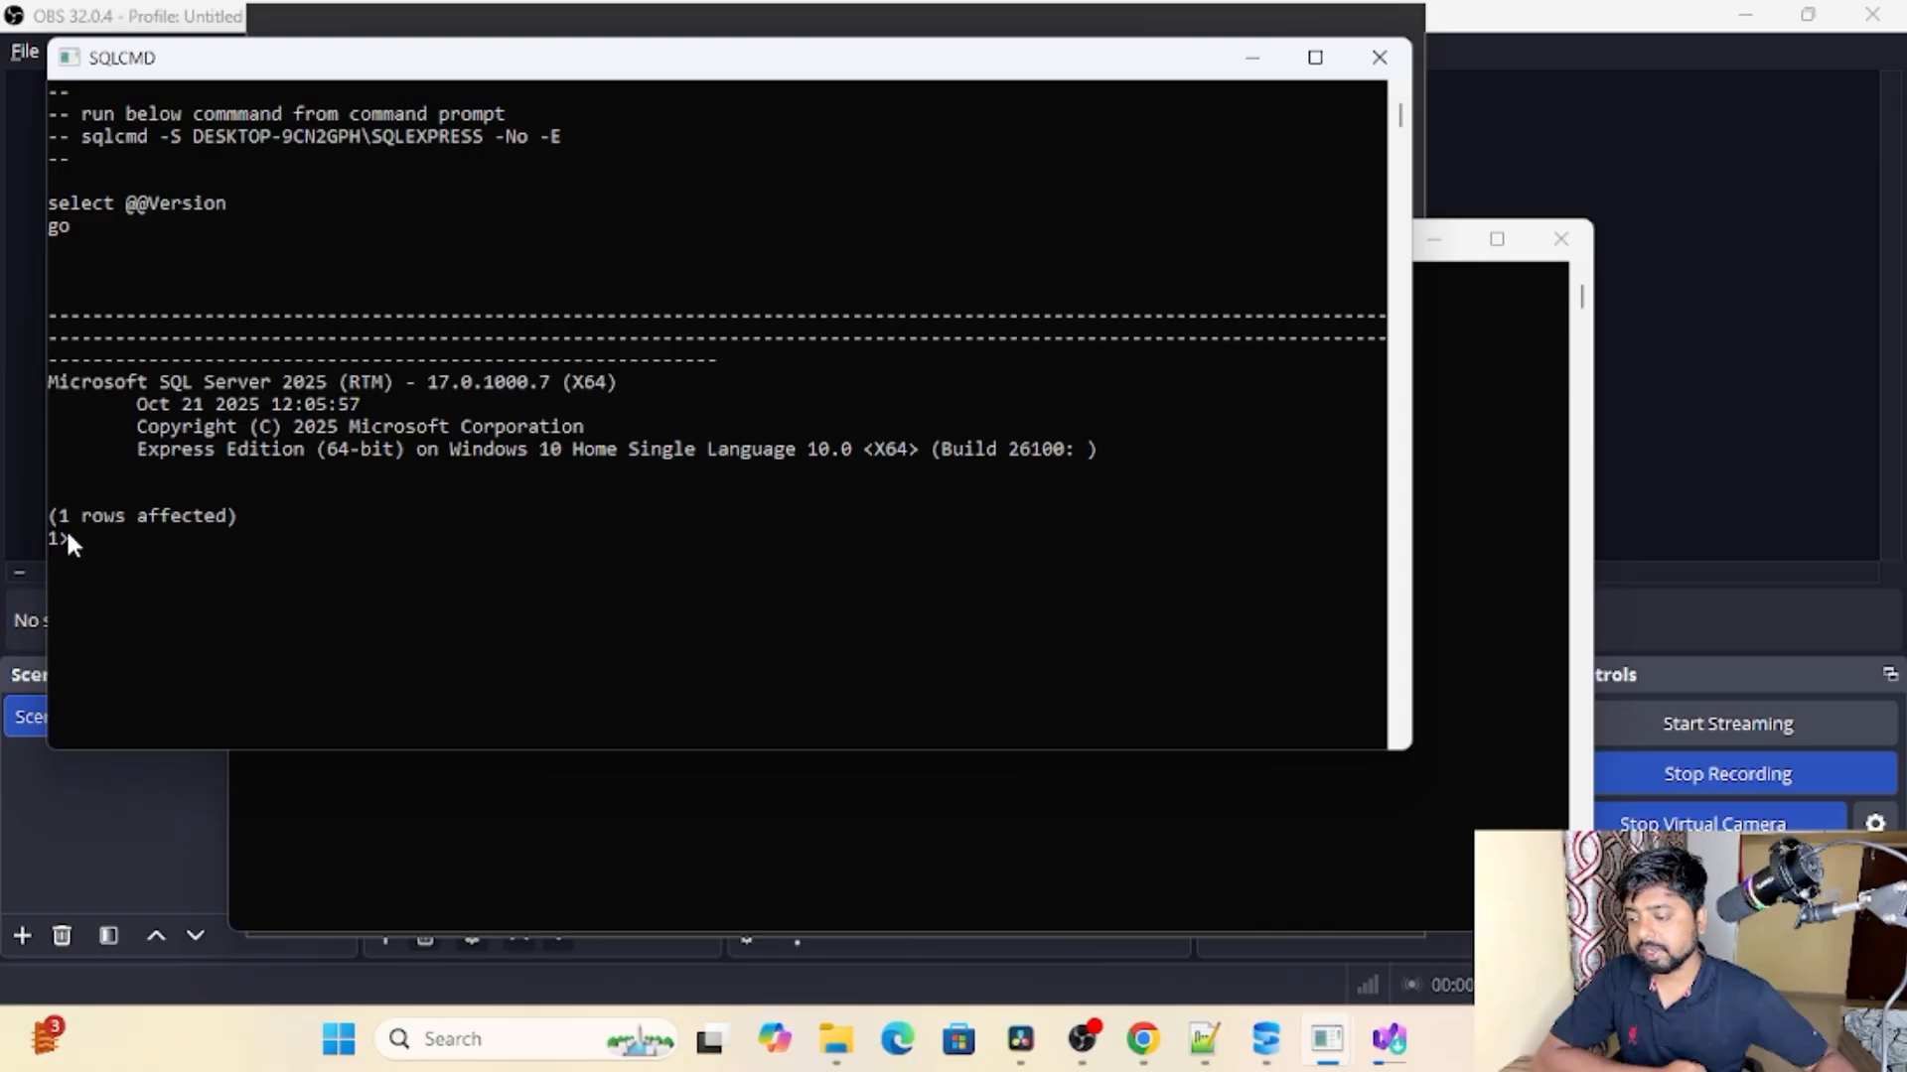
left_click(1379, 56)
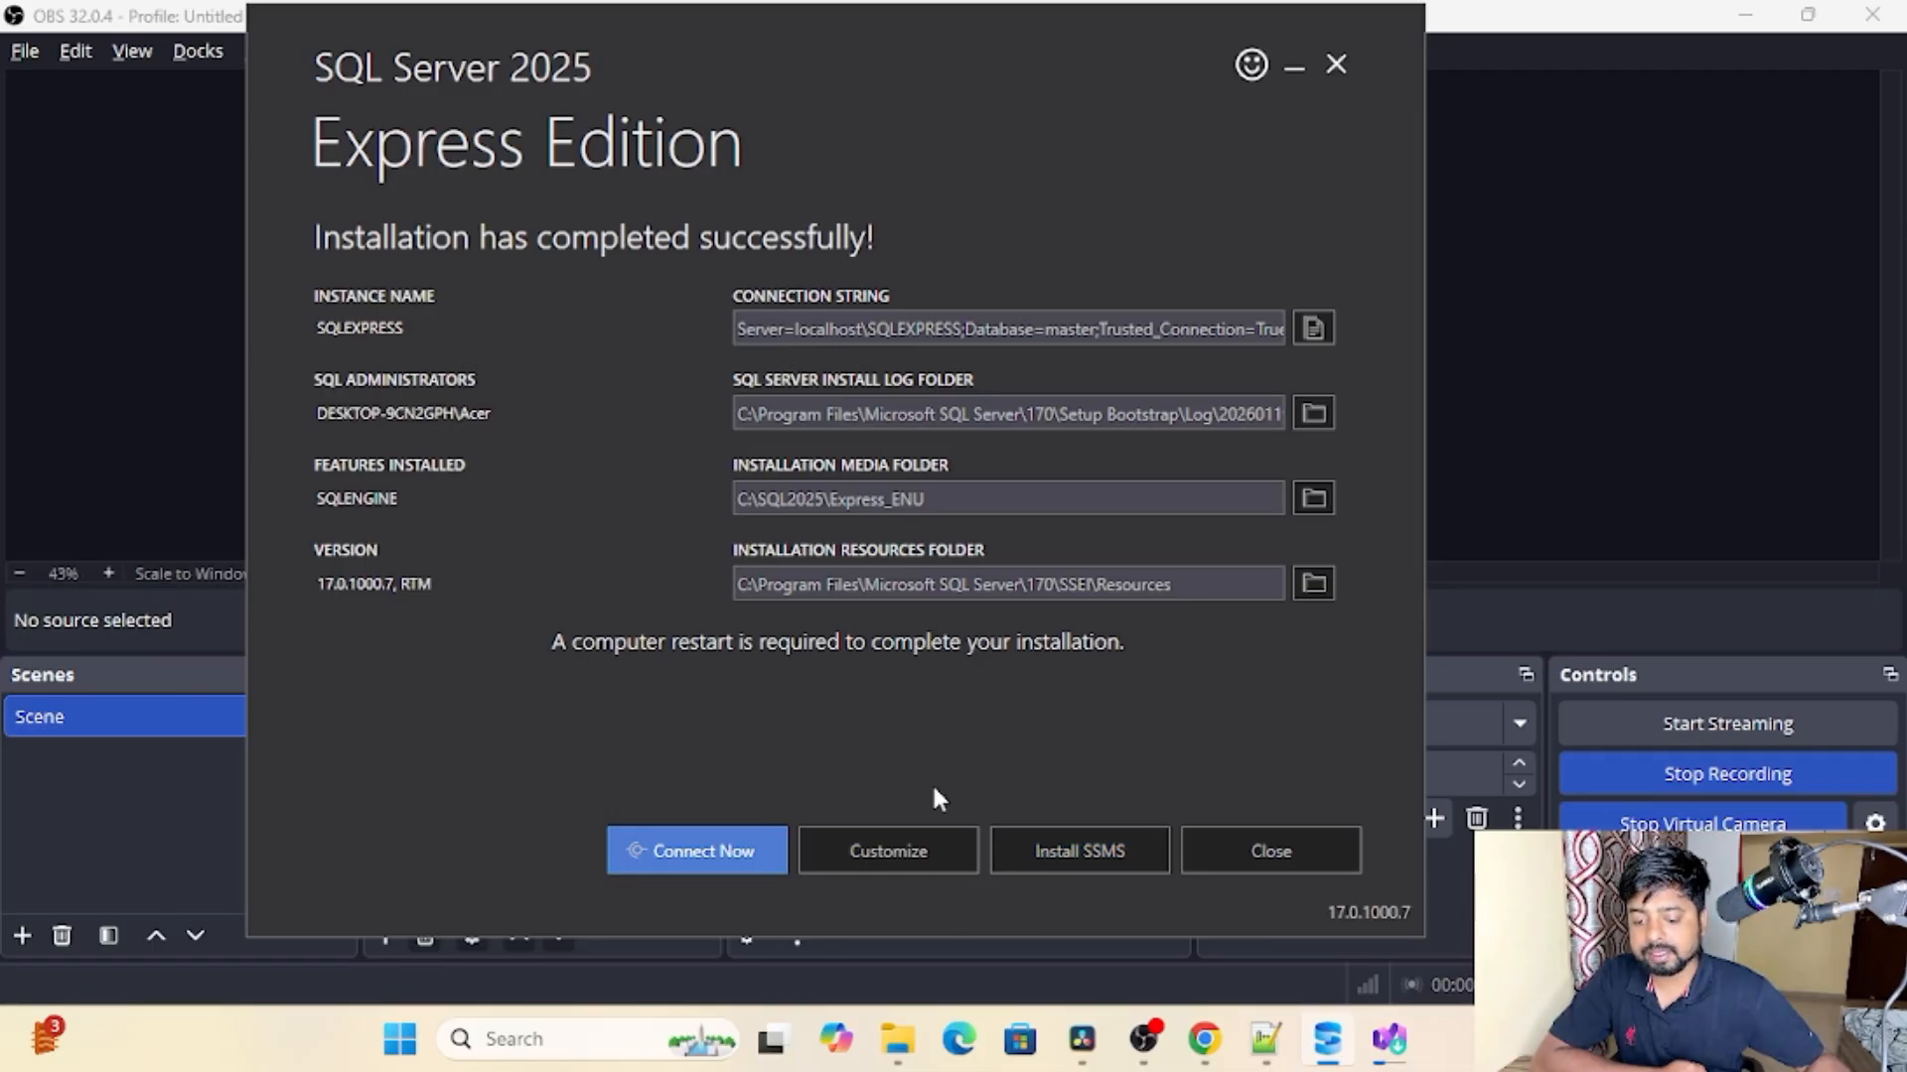
Step: Review Microsoft's SQL Server Management Studio install page in Chrome and finish installing SQL Server Management Studio 22
mouse_move(1203, 1038)
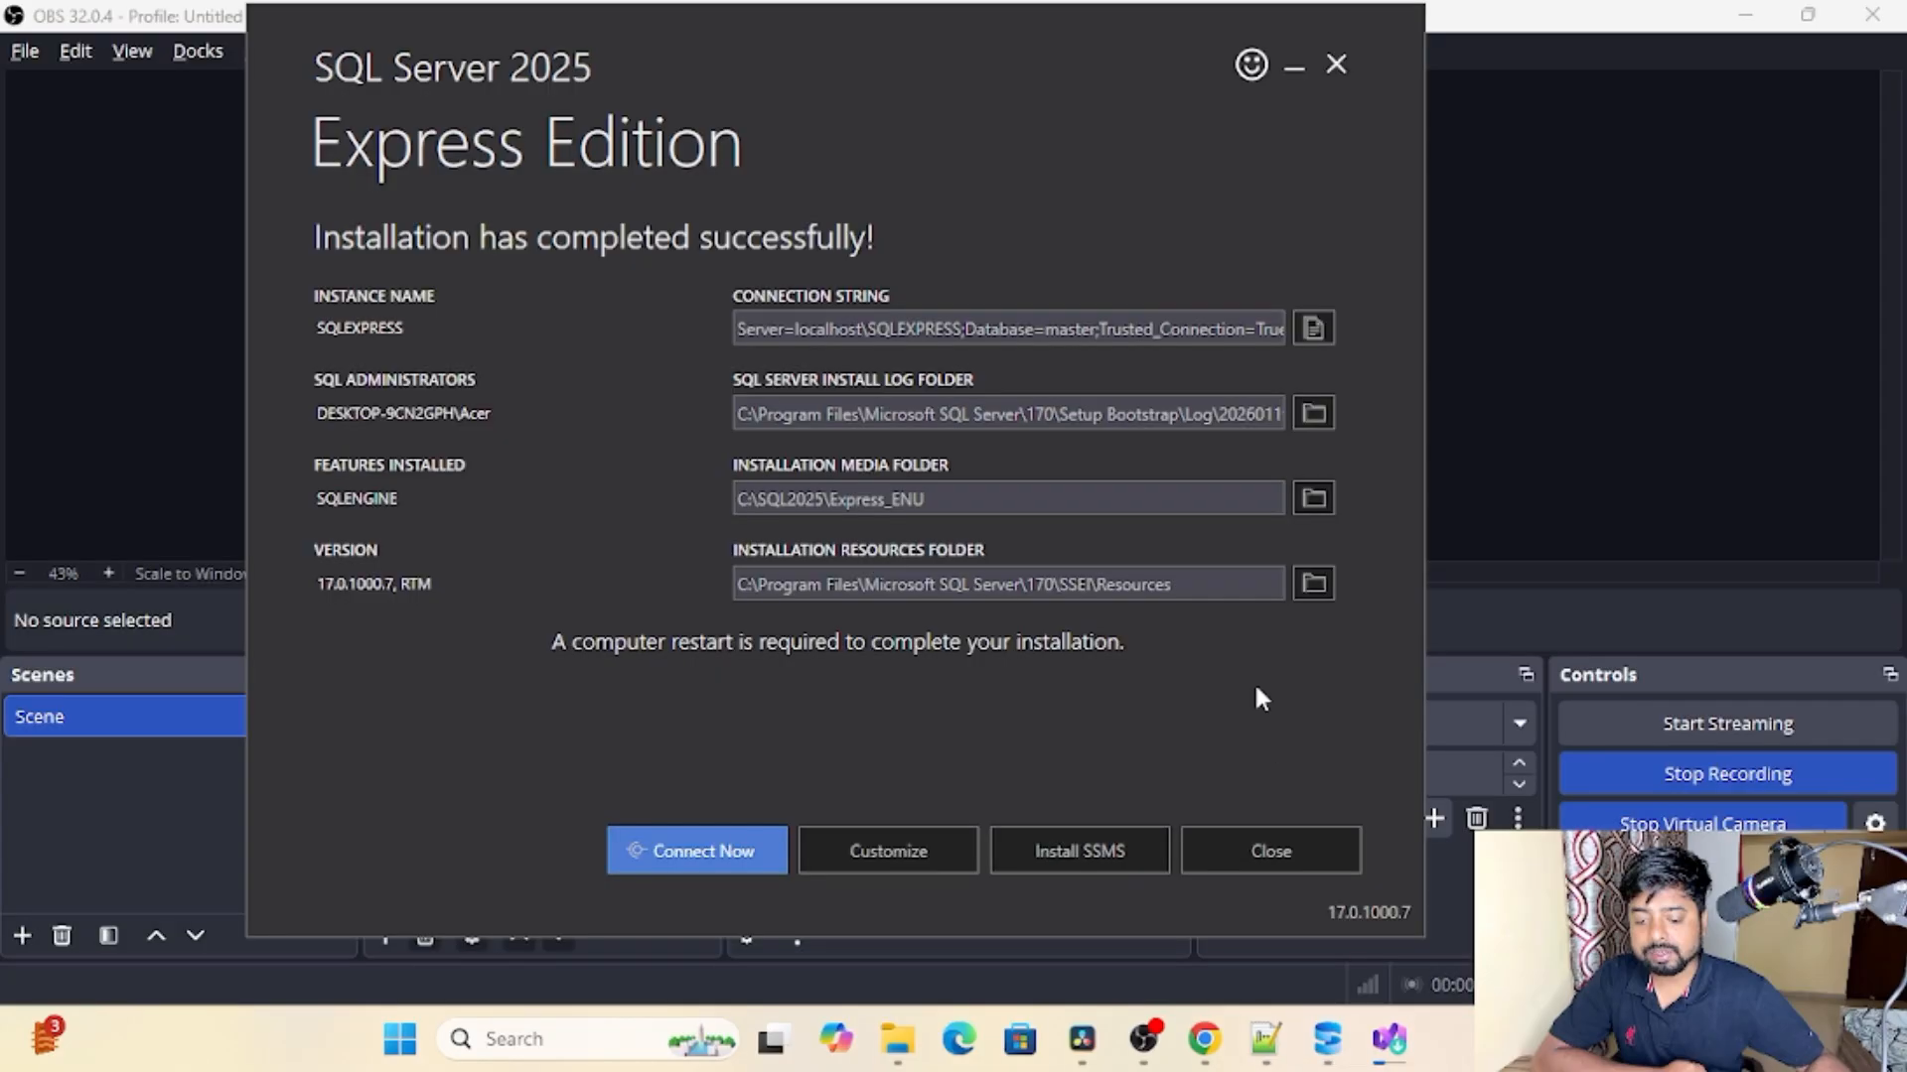
left_click(1204, 1039)
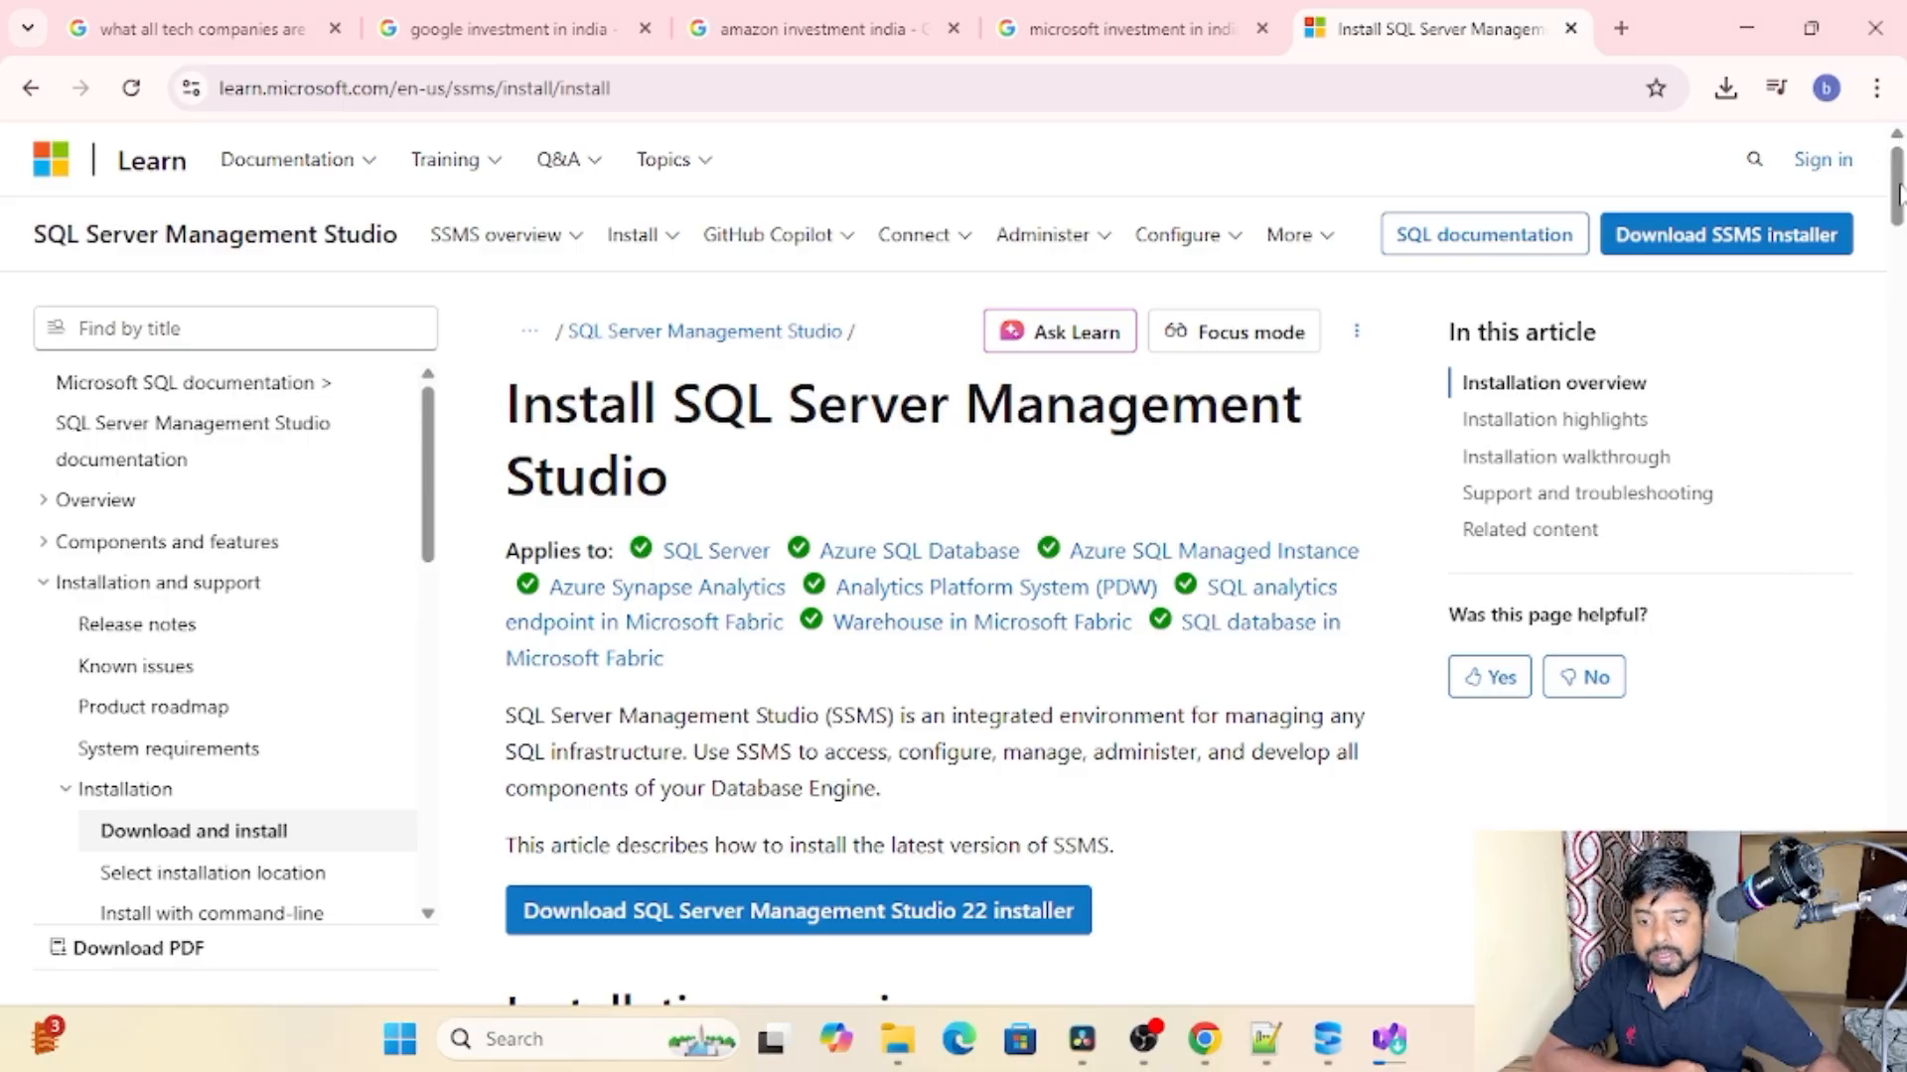
scroll(1897, 188, "down", 2)
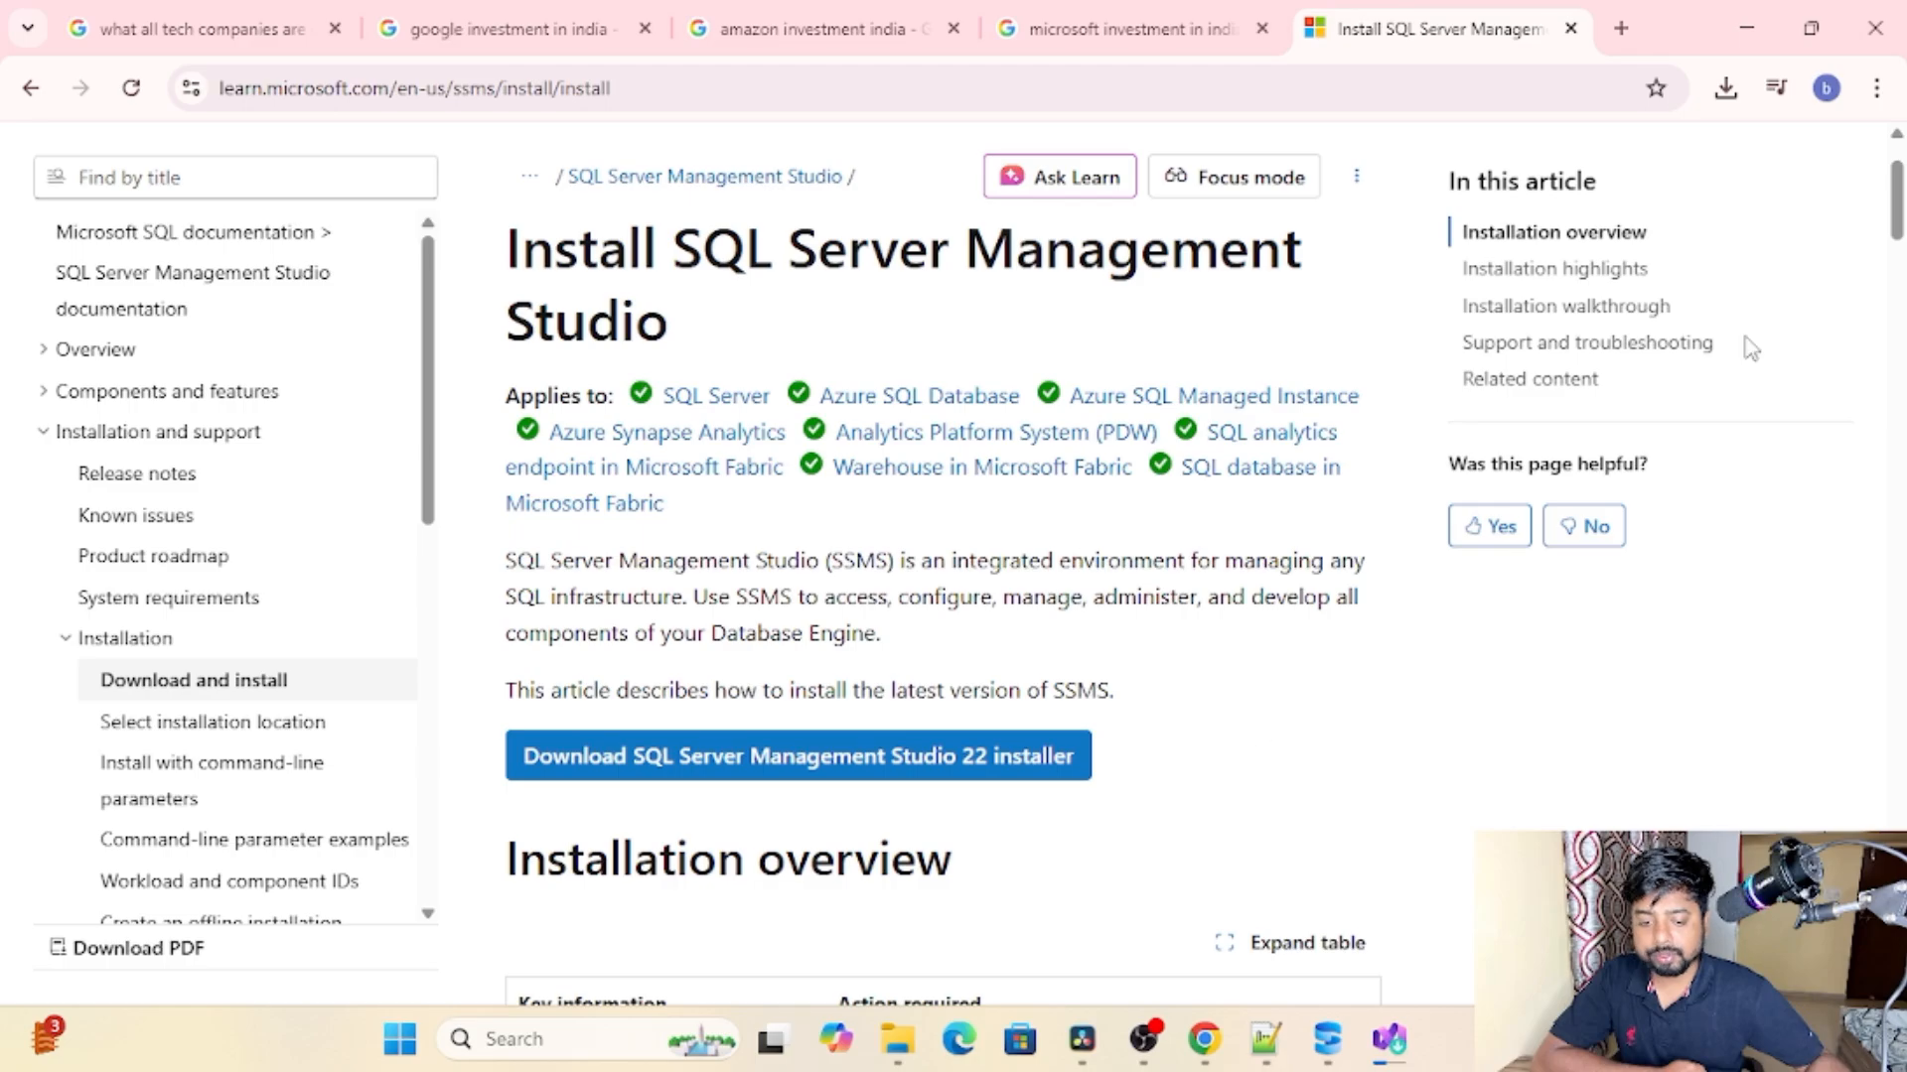
scroll(1899, 203, "up", 2)
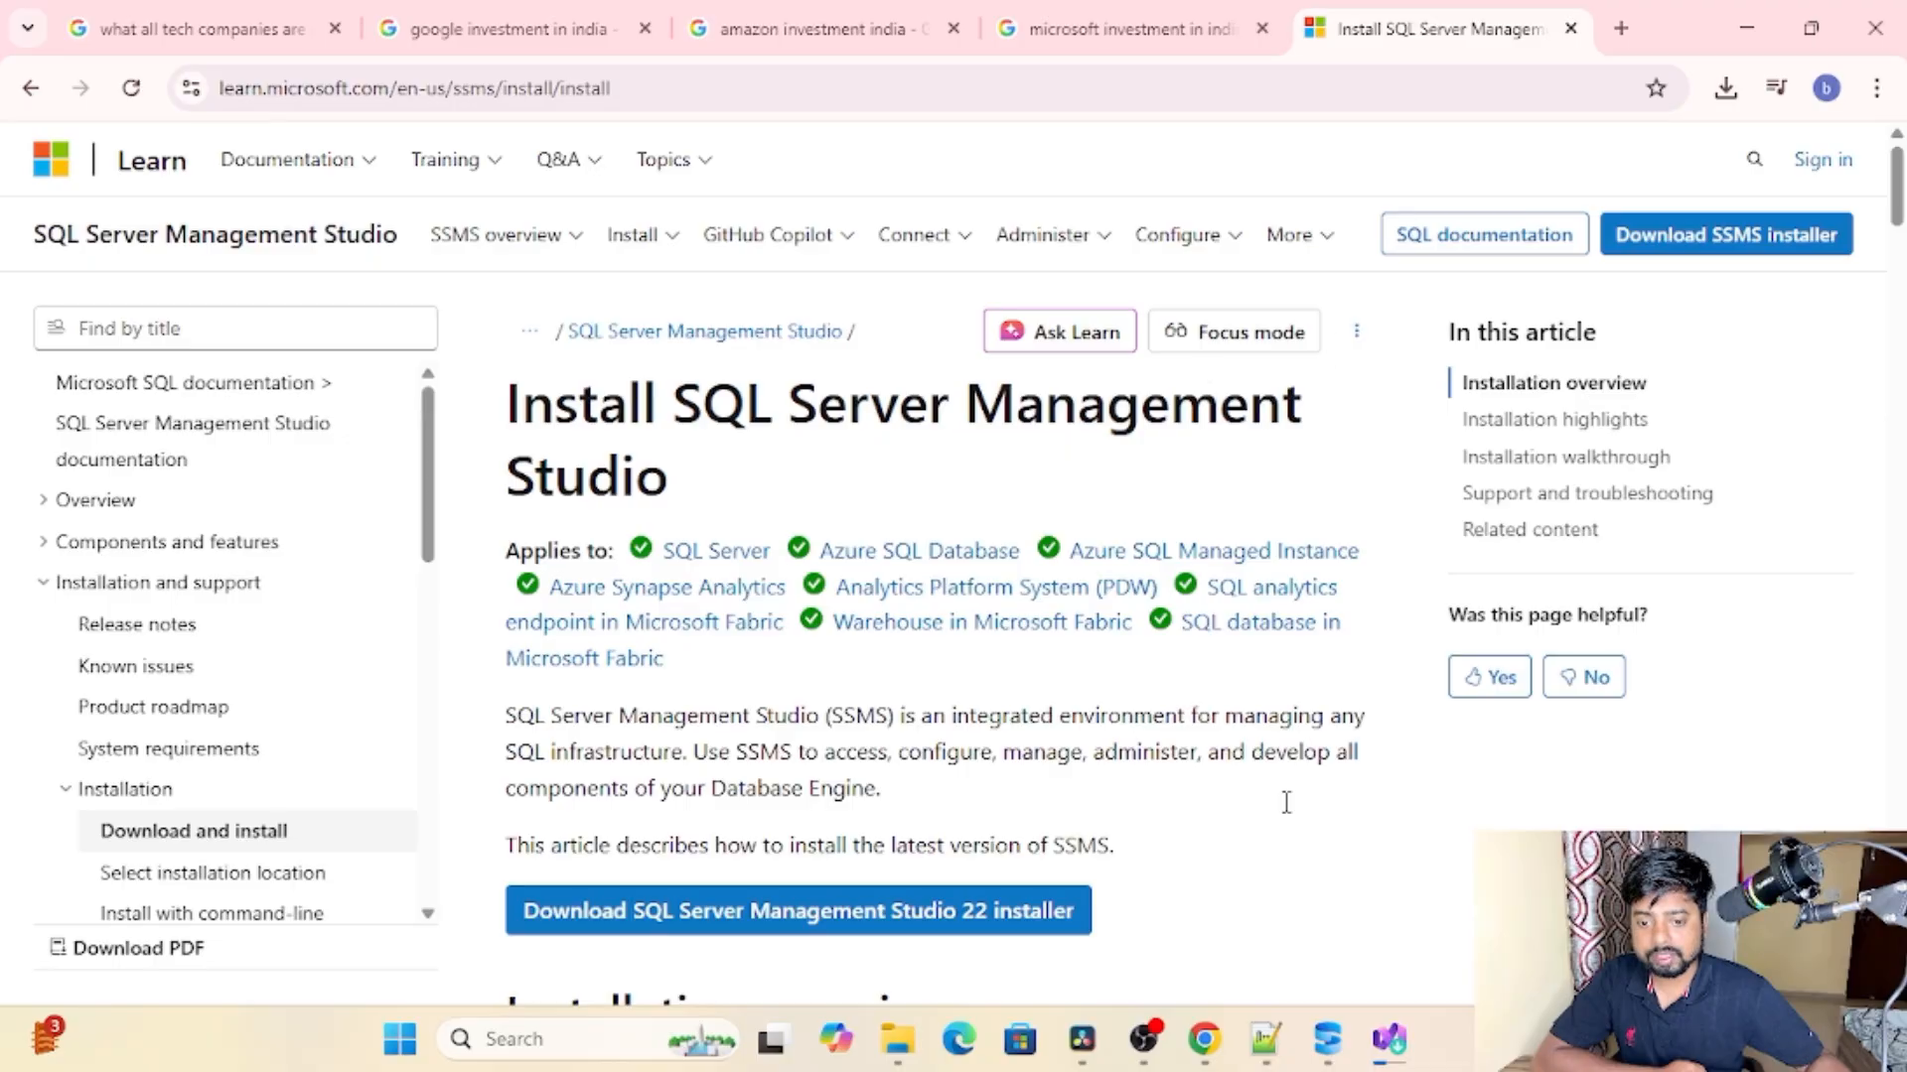
left_click(1340, 874)
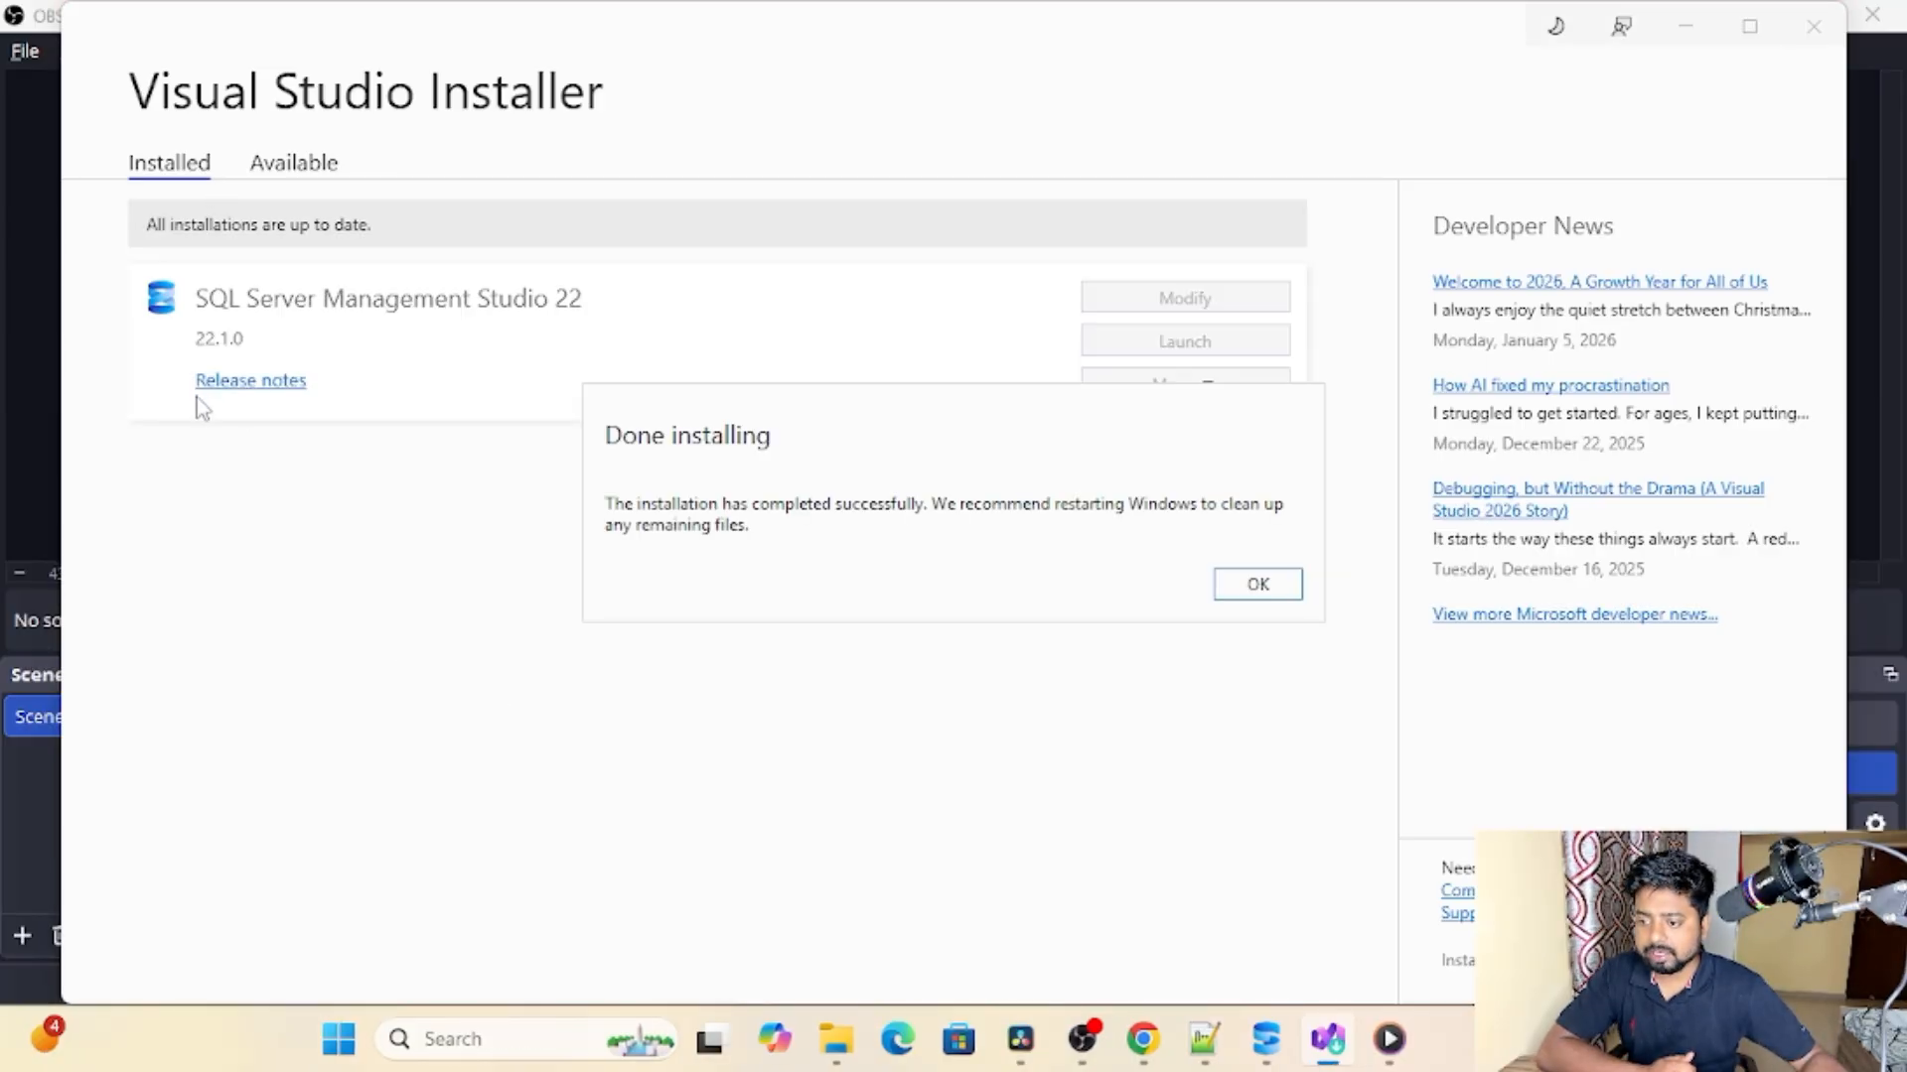
left_click(1278, 594)
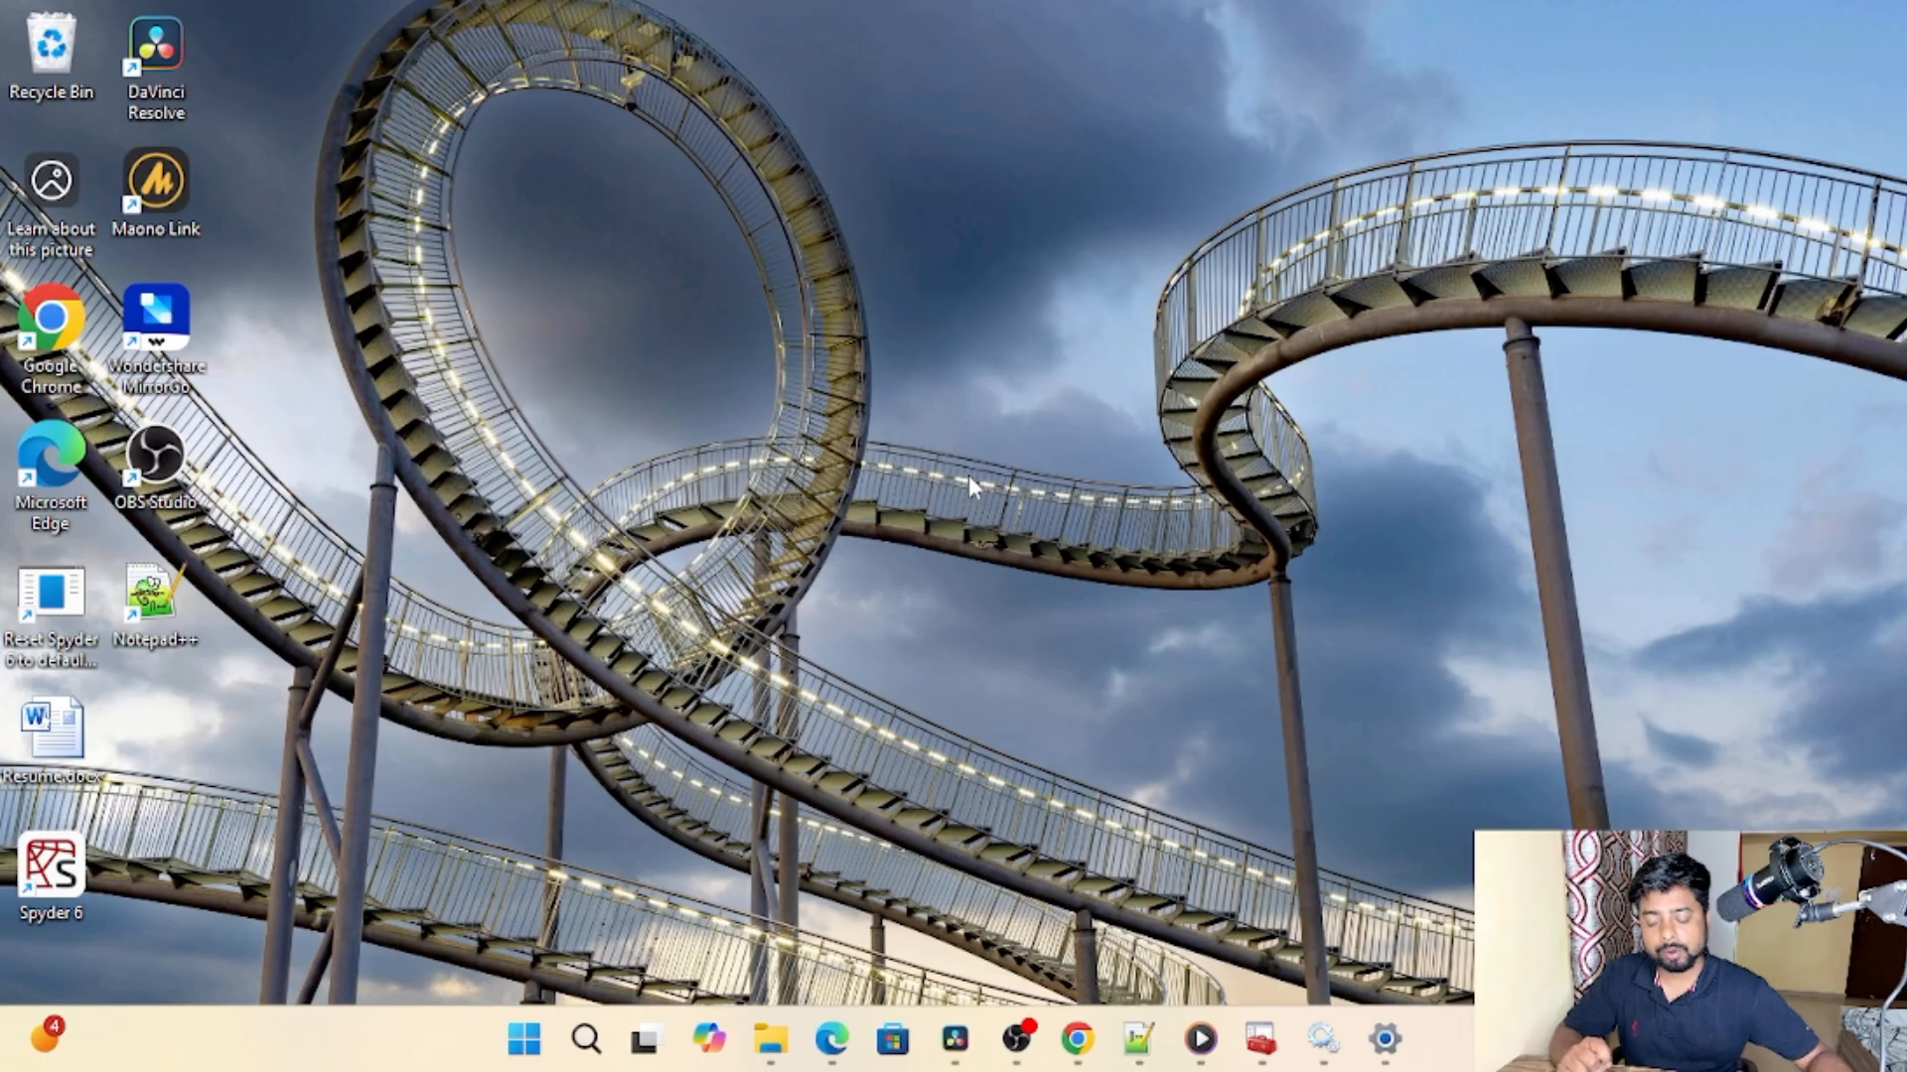
Step: Search Windows for sql and launch SQL Server Management Studio 22
left_click(586, 1039)
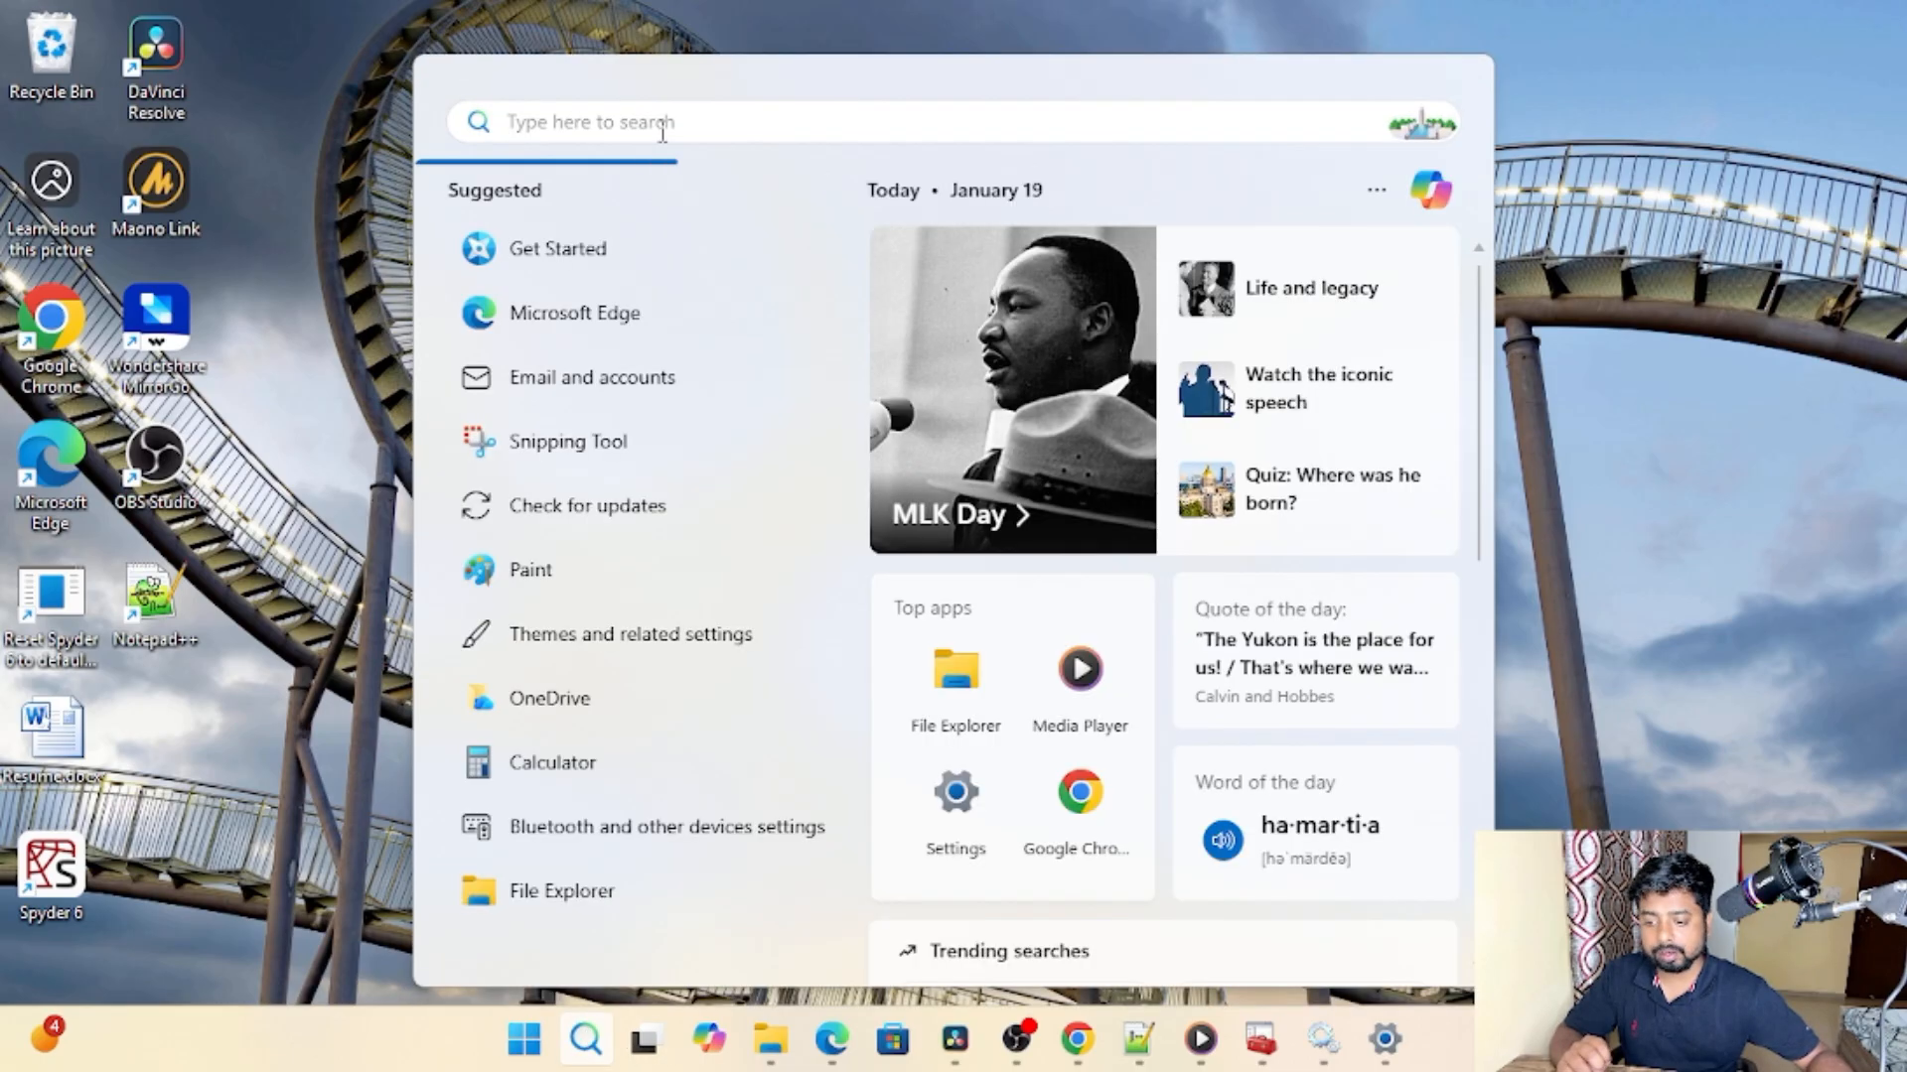
type("sql")
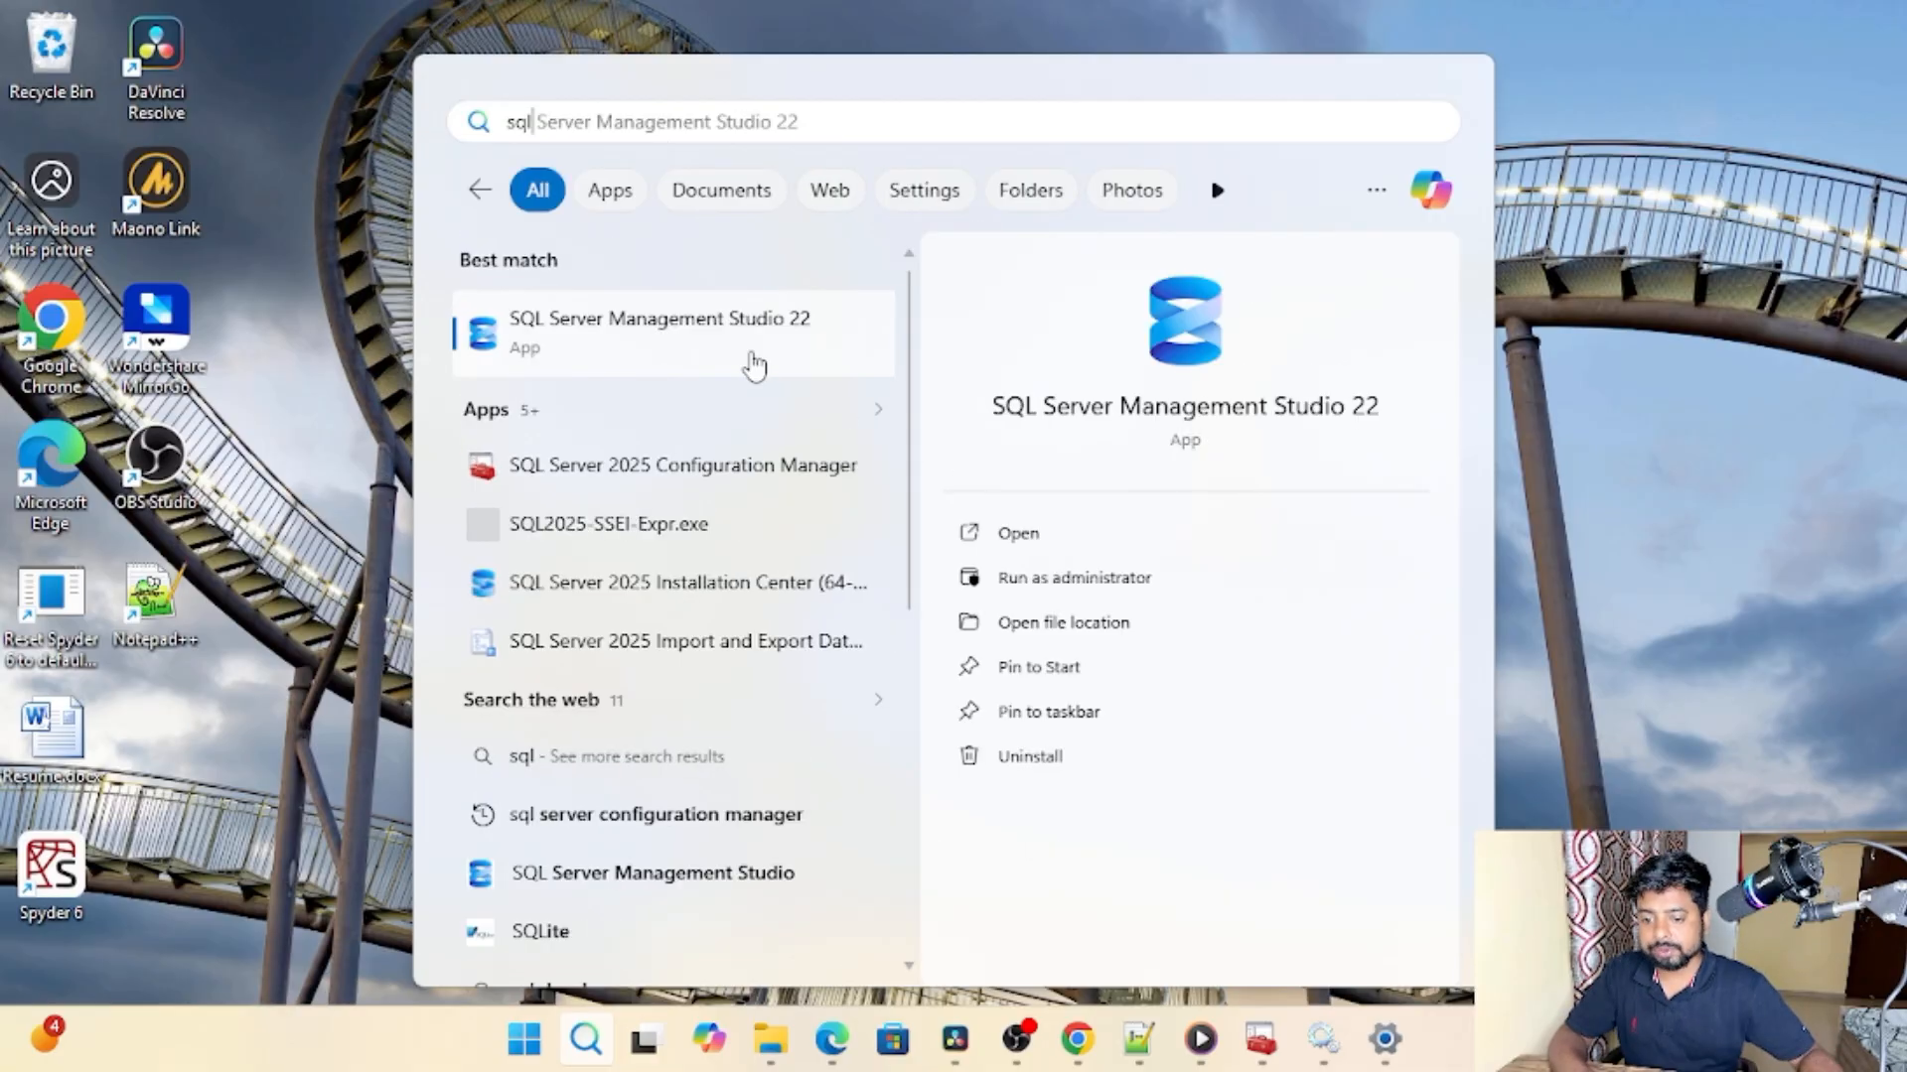
left_click(1014, 541)
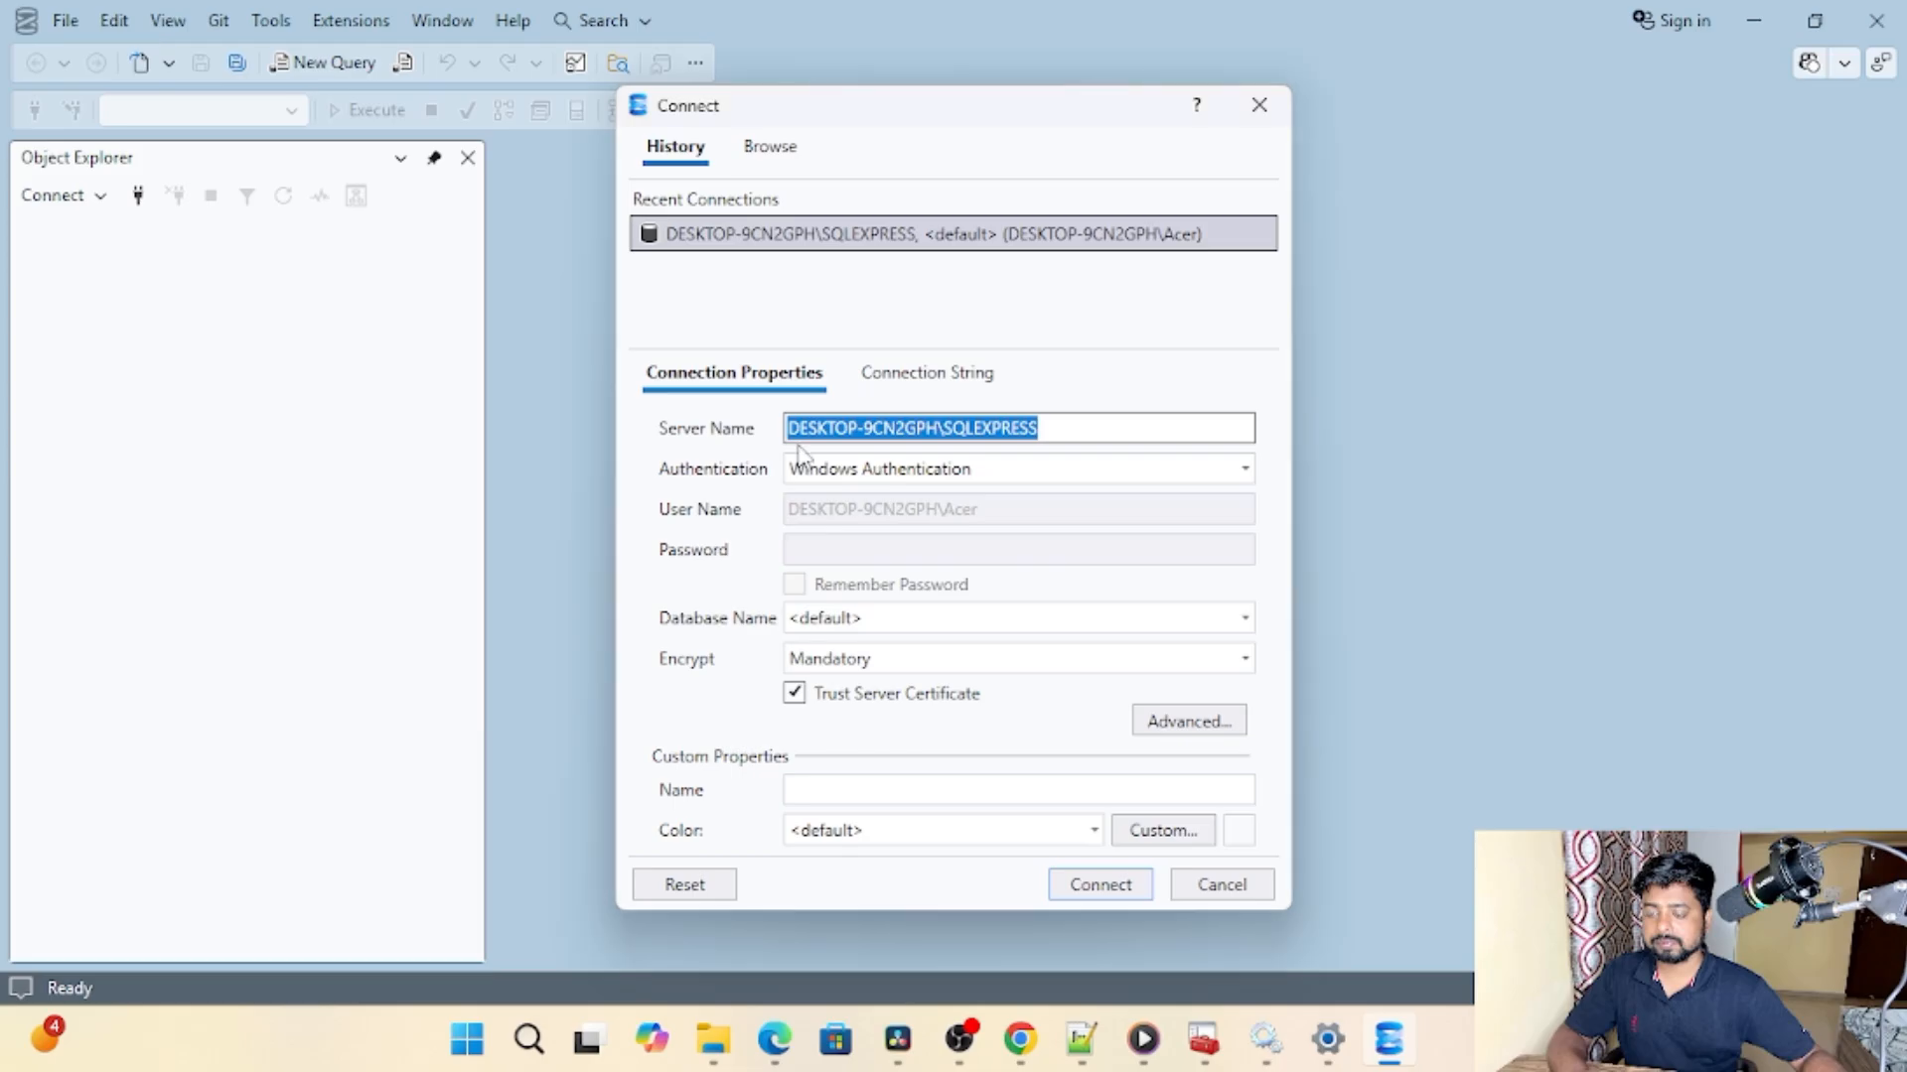
Step: Browse the local servers available for connection in the Connect dialog
key("Right")
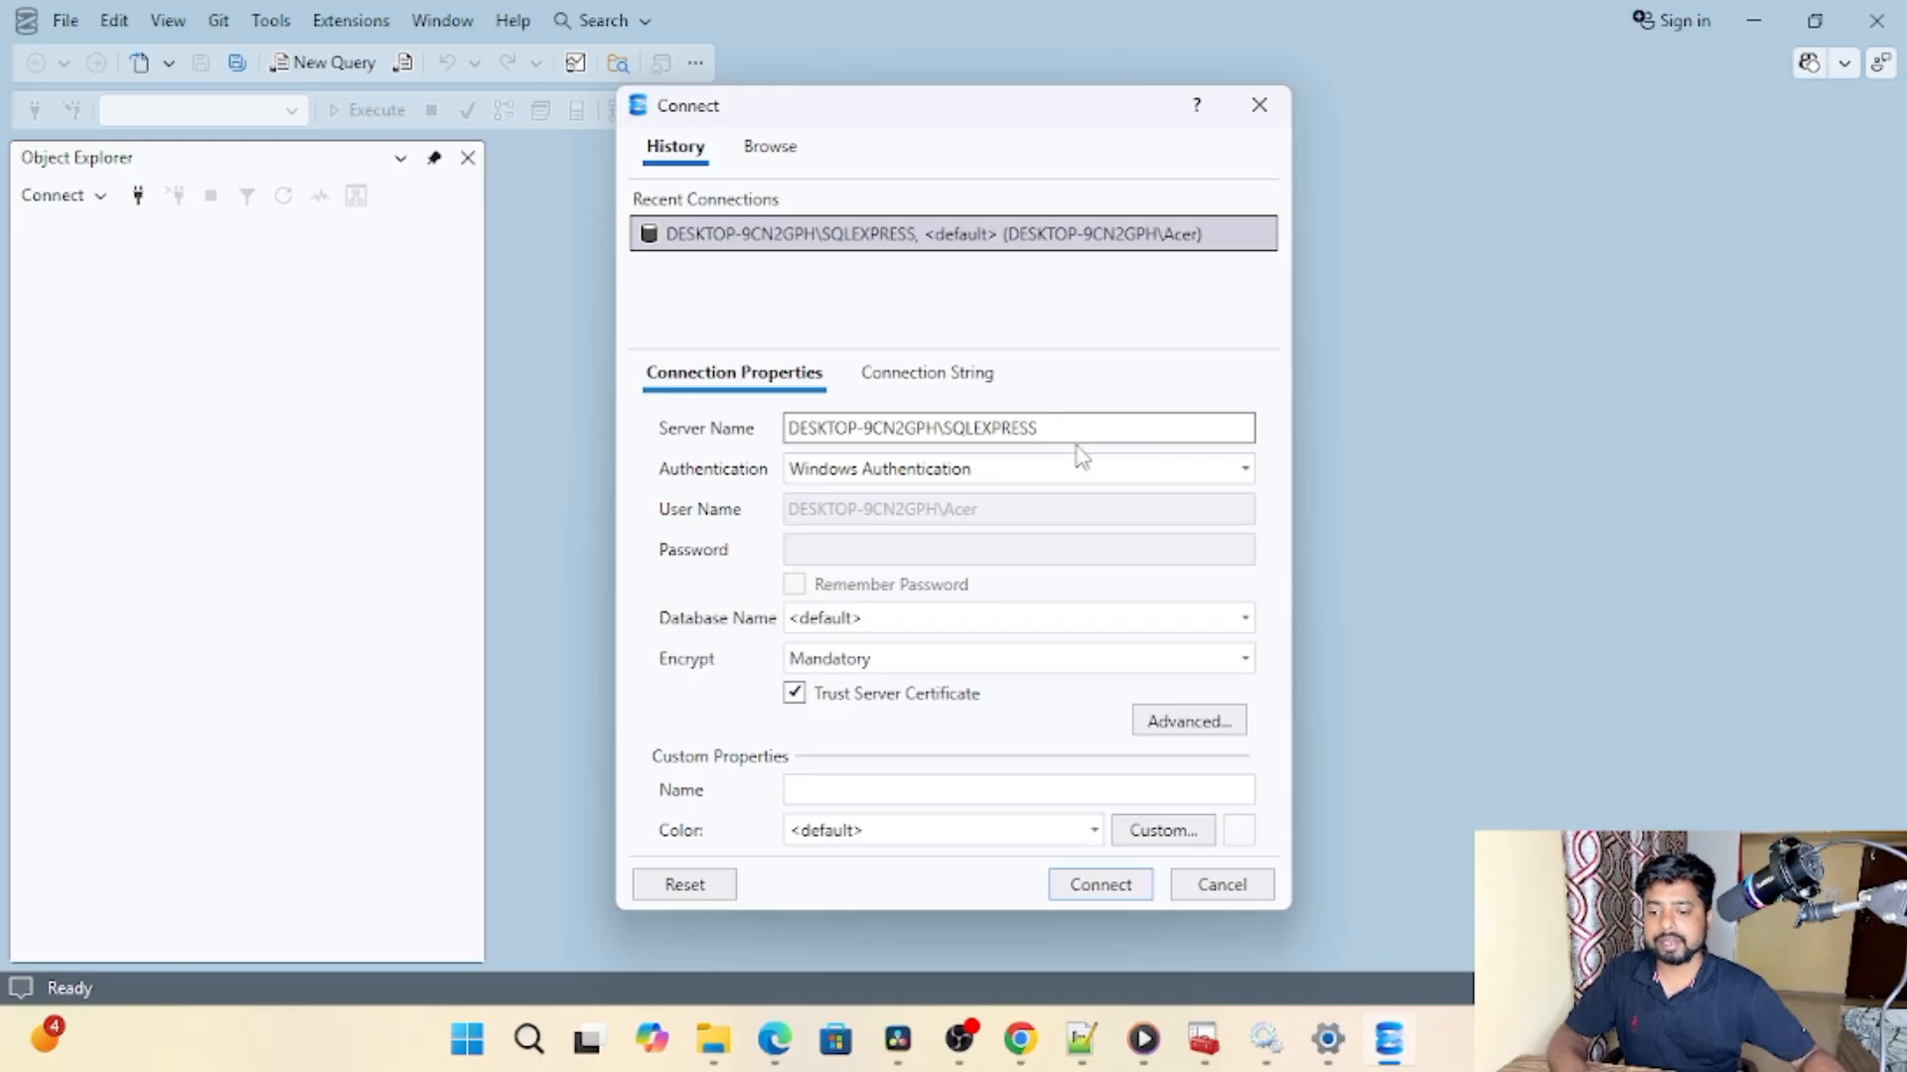
left_click(774, 149)
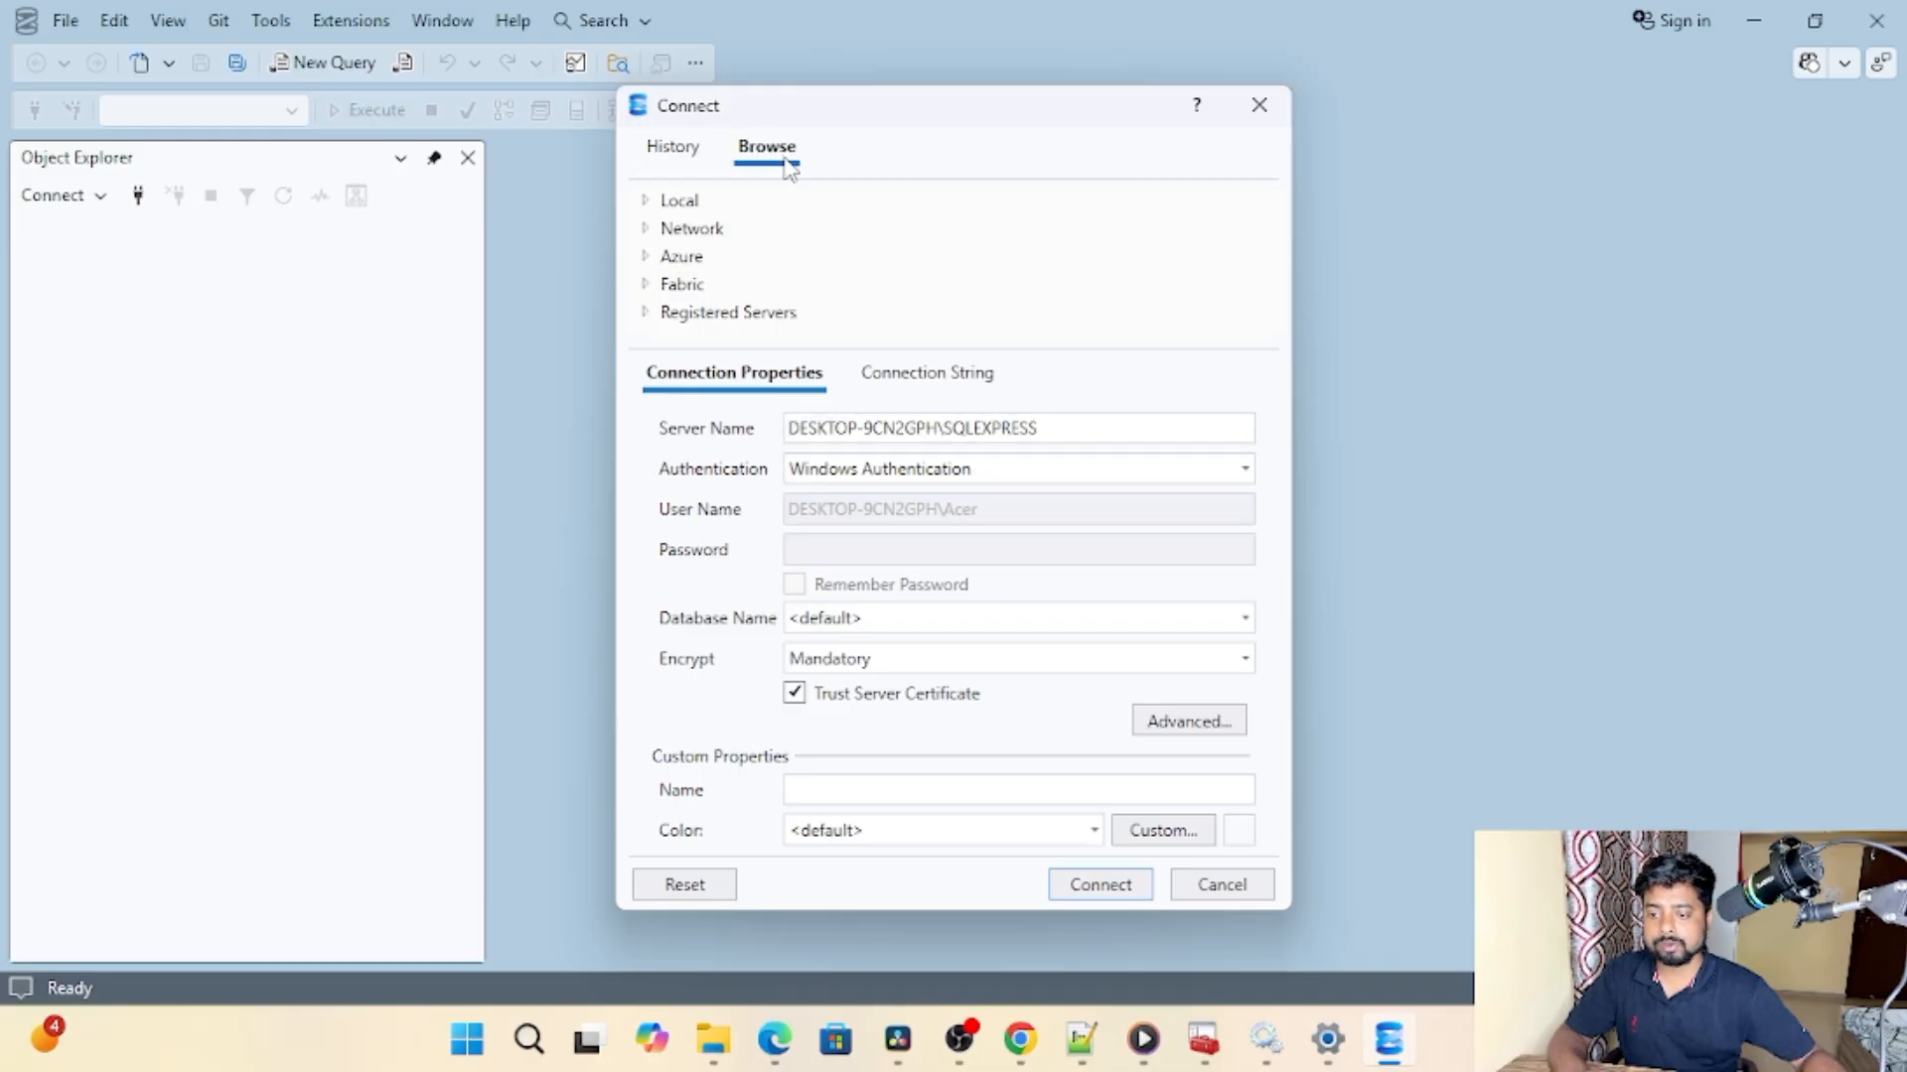
left_click(647, 202)
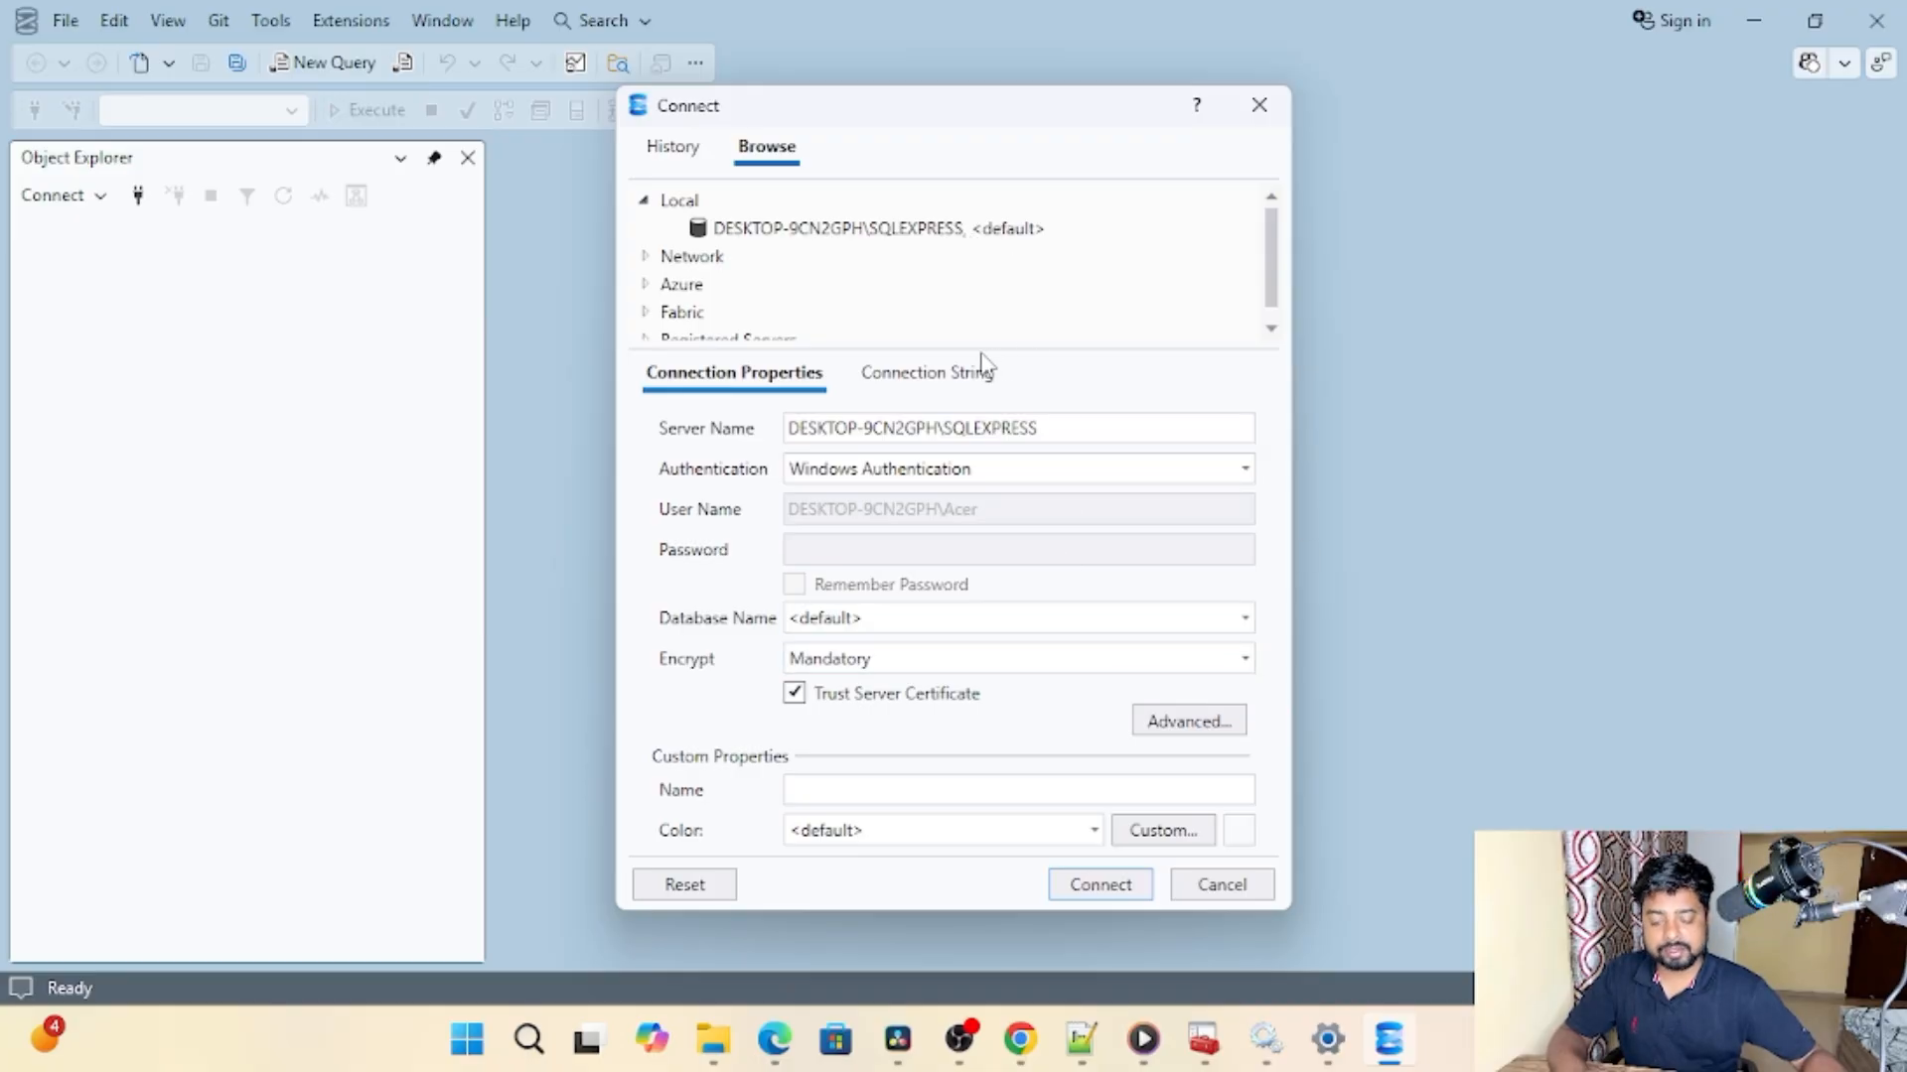
Step: Switch to the Windows Services console and open the properties of the SQL Server Browser service
left_click(1267, 1040)
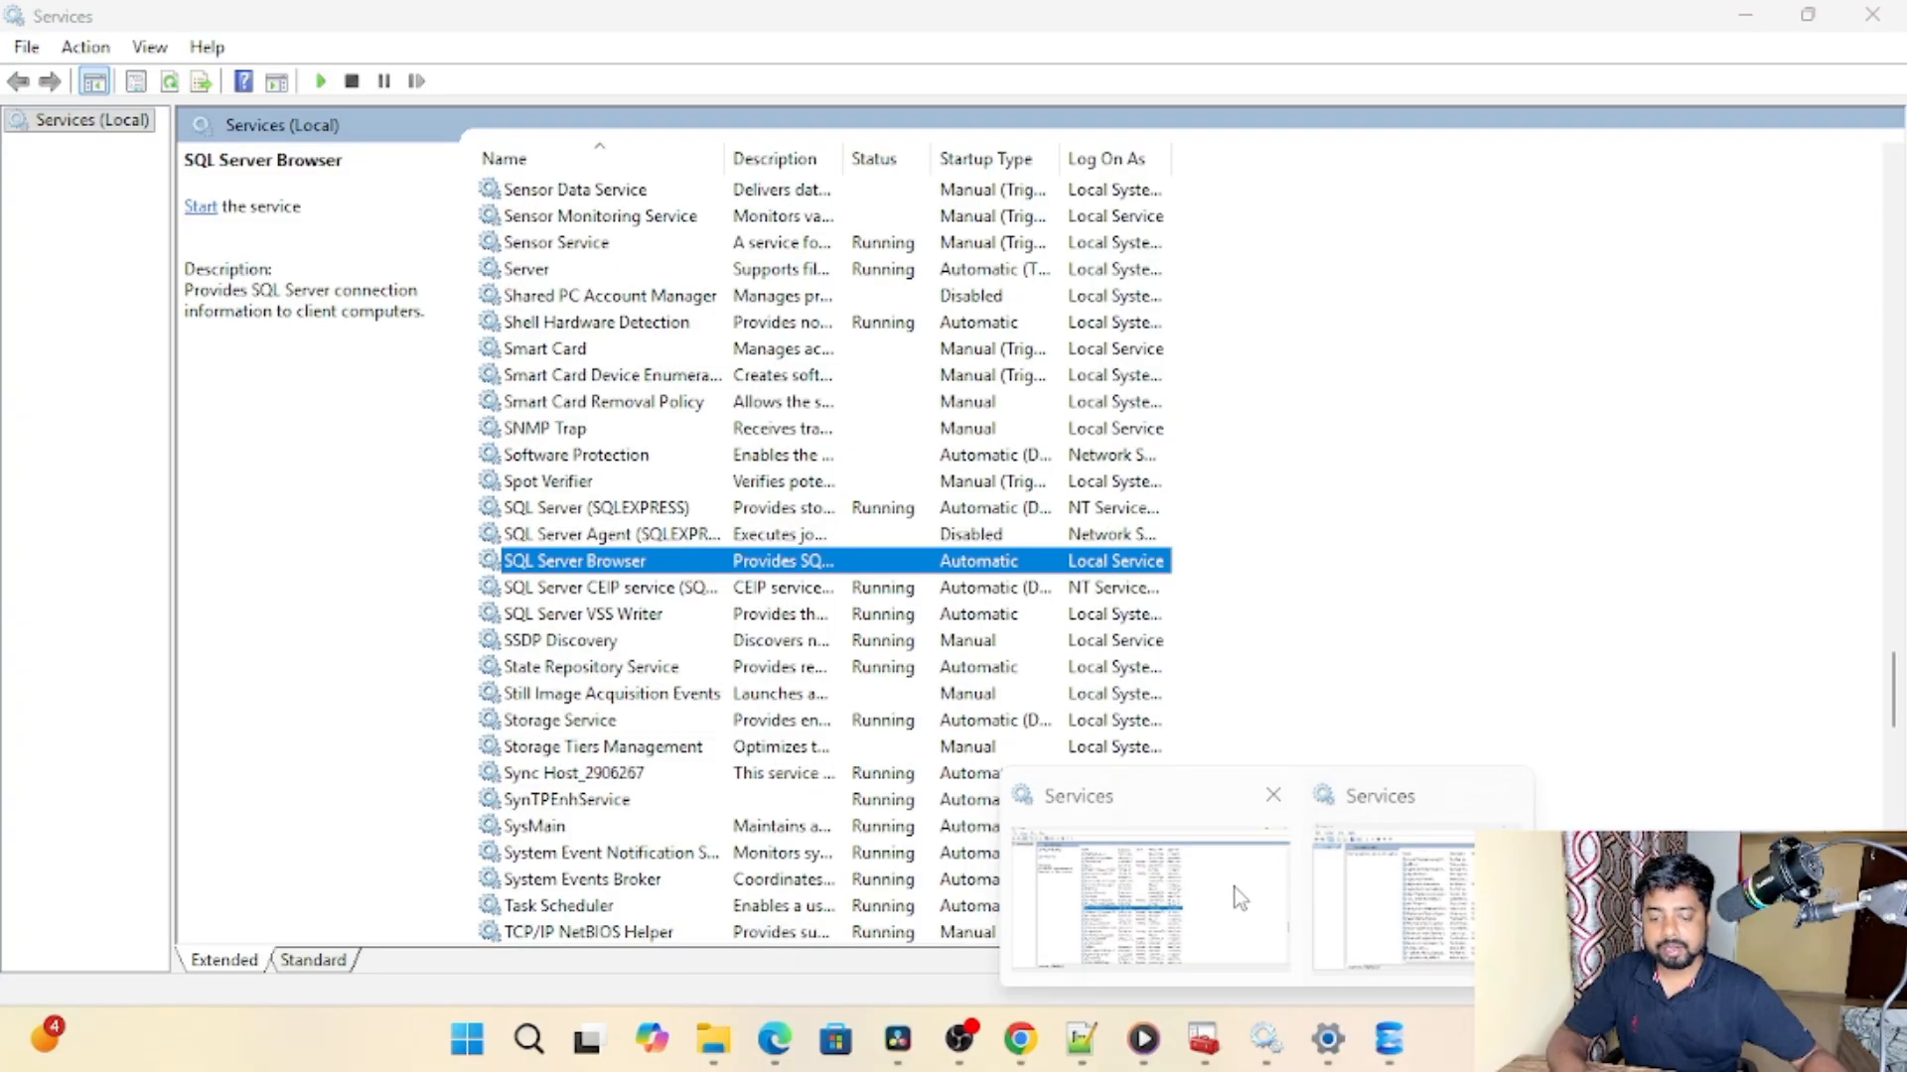
left_click(1235, 888)
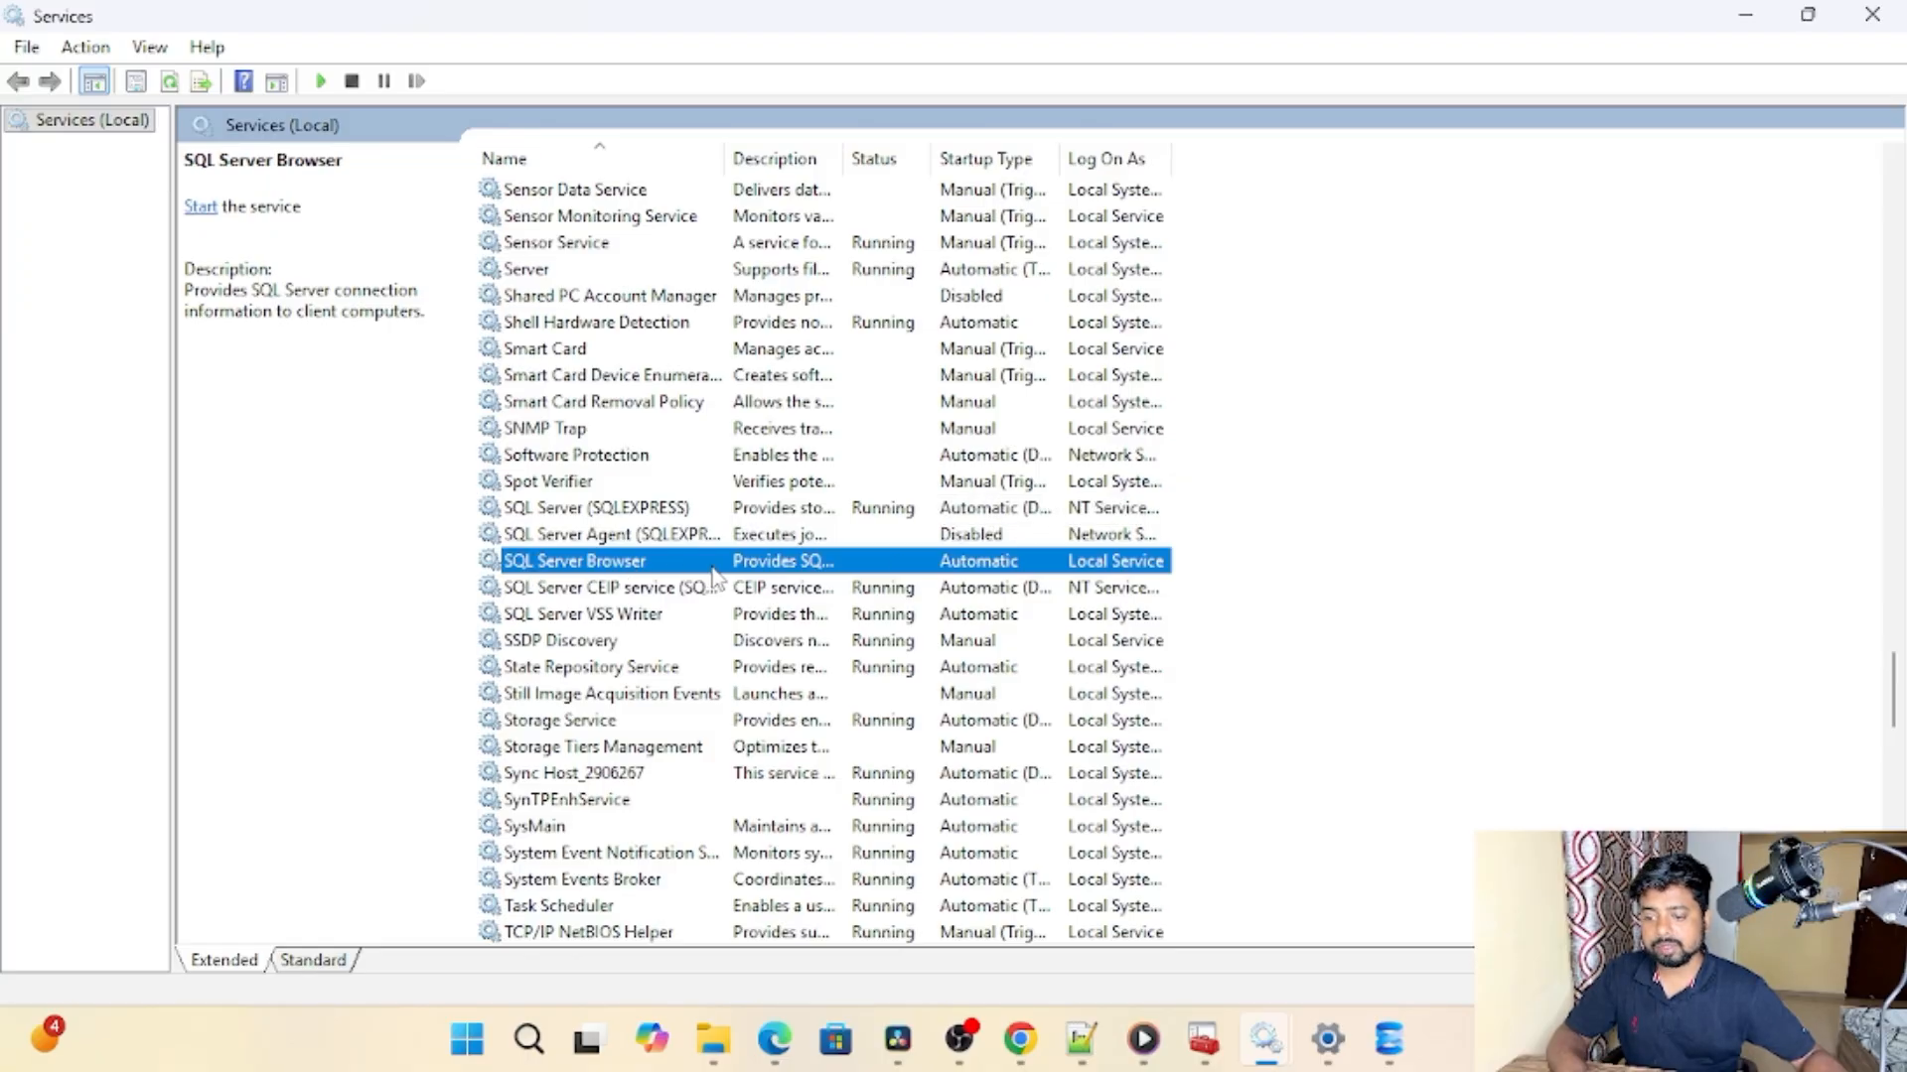
right_click(636, 564)
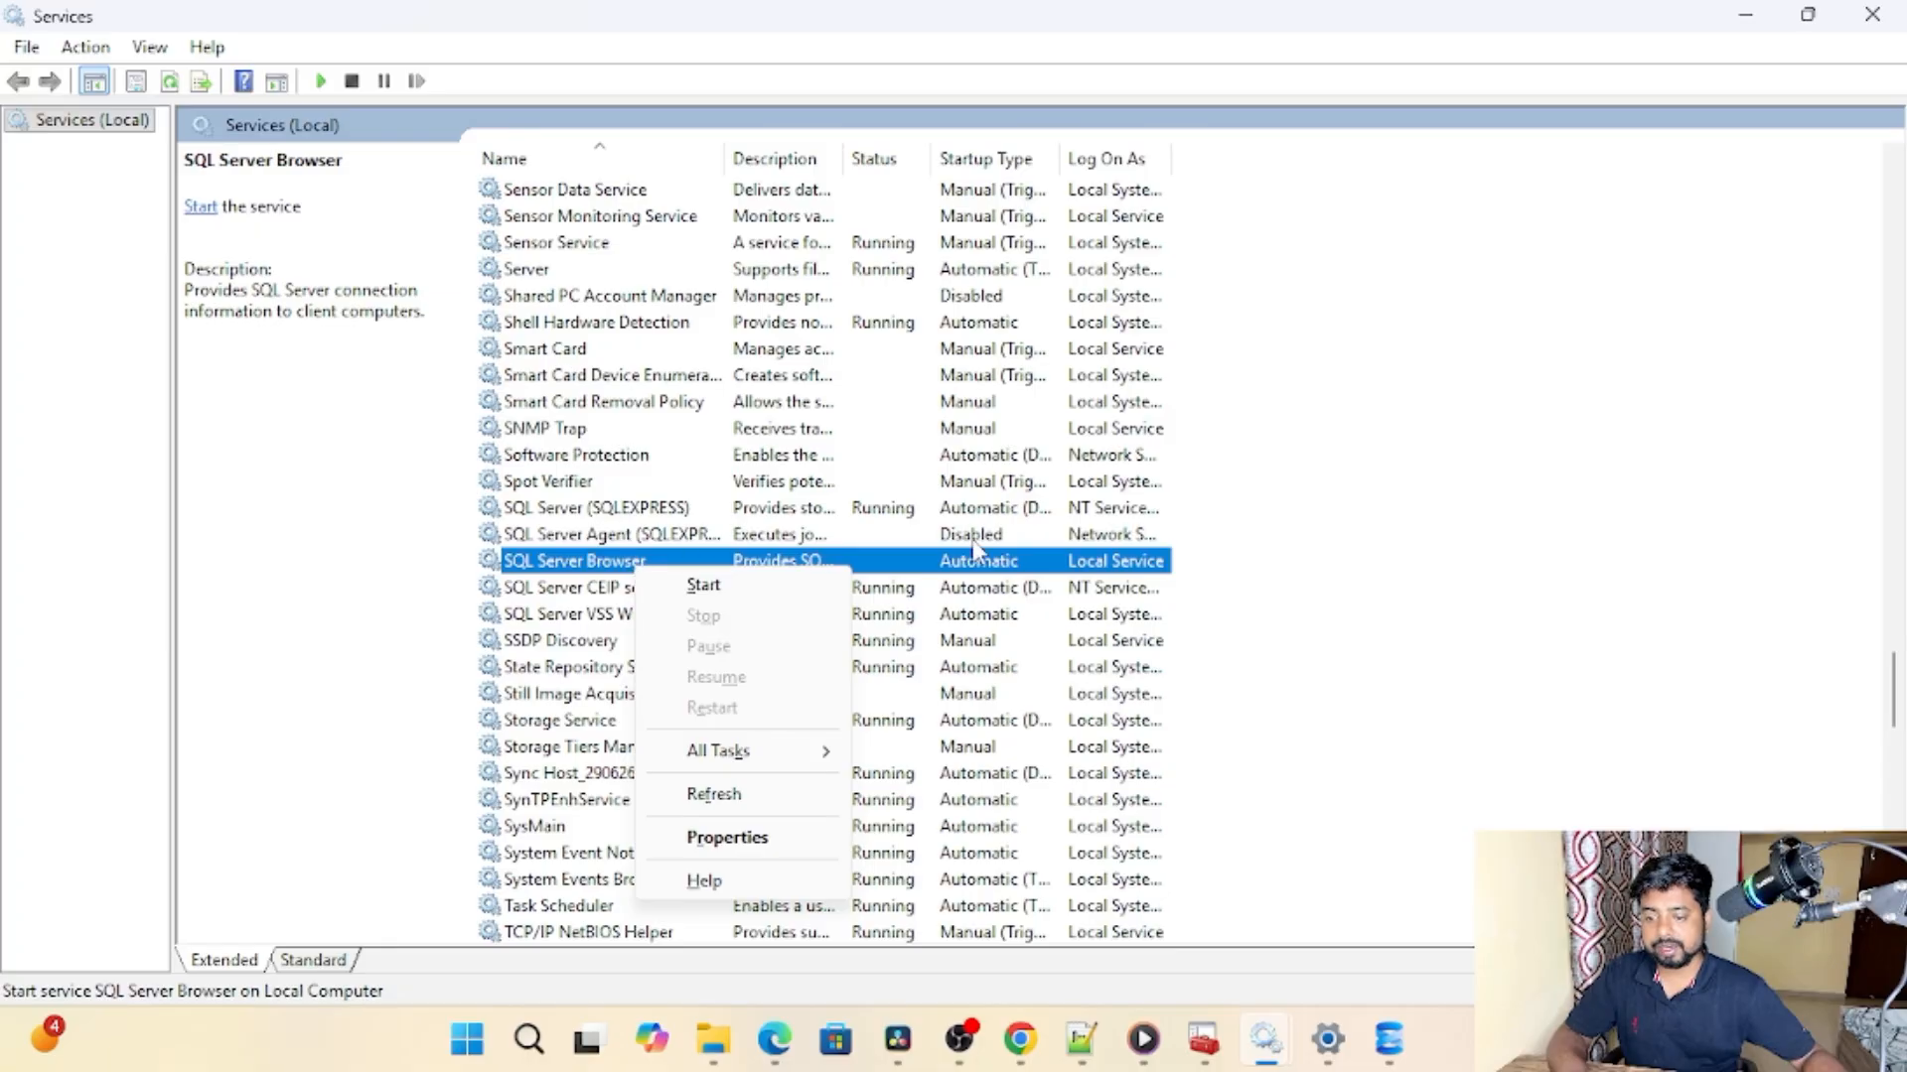
left_click(562, 576)
right_click(586, 562)
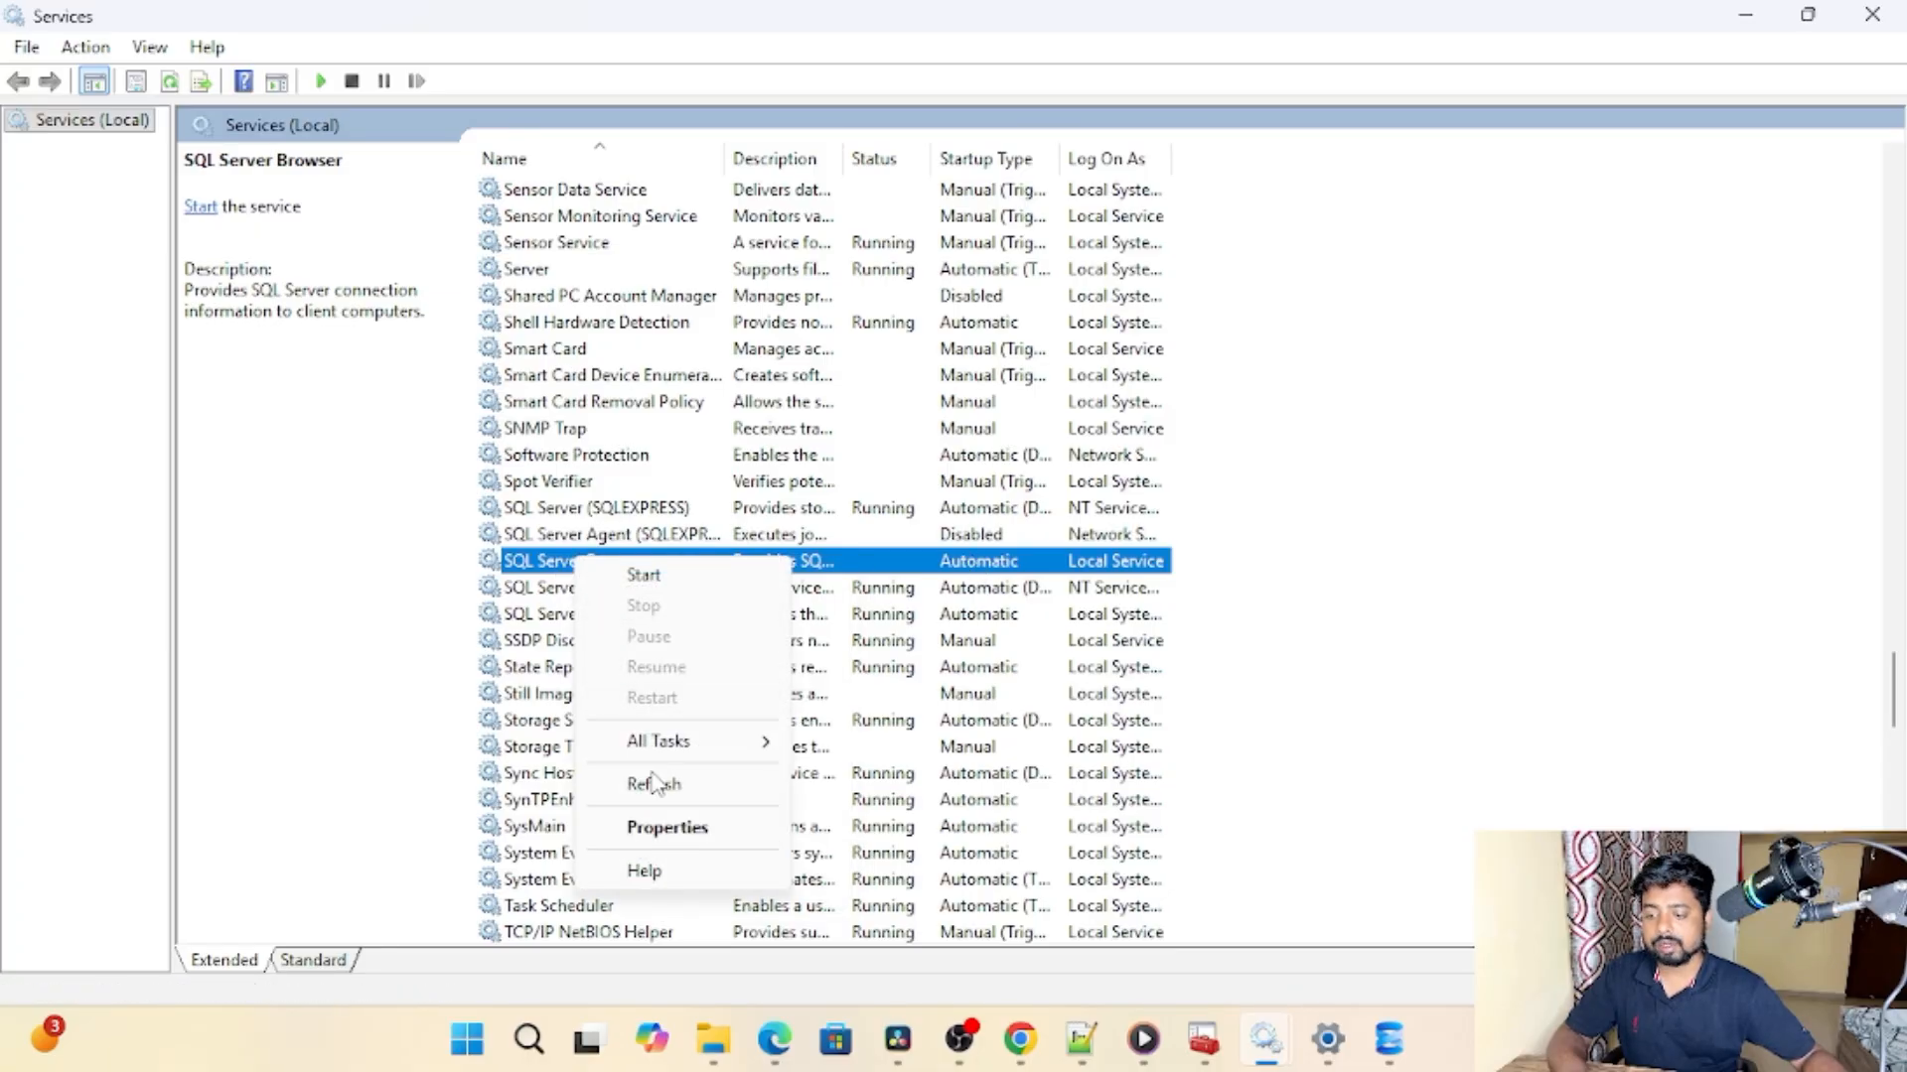
left_click(662, 830)
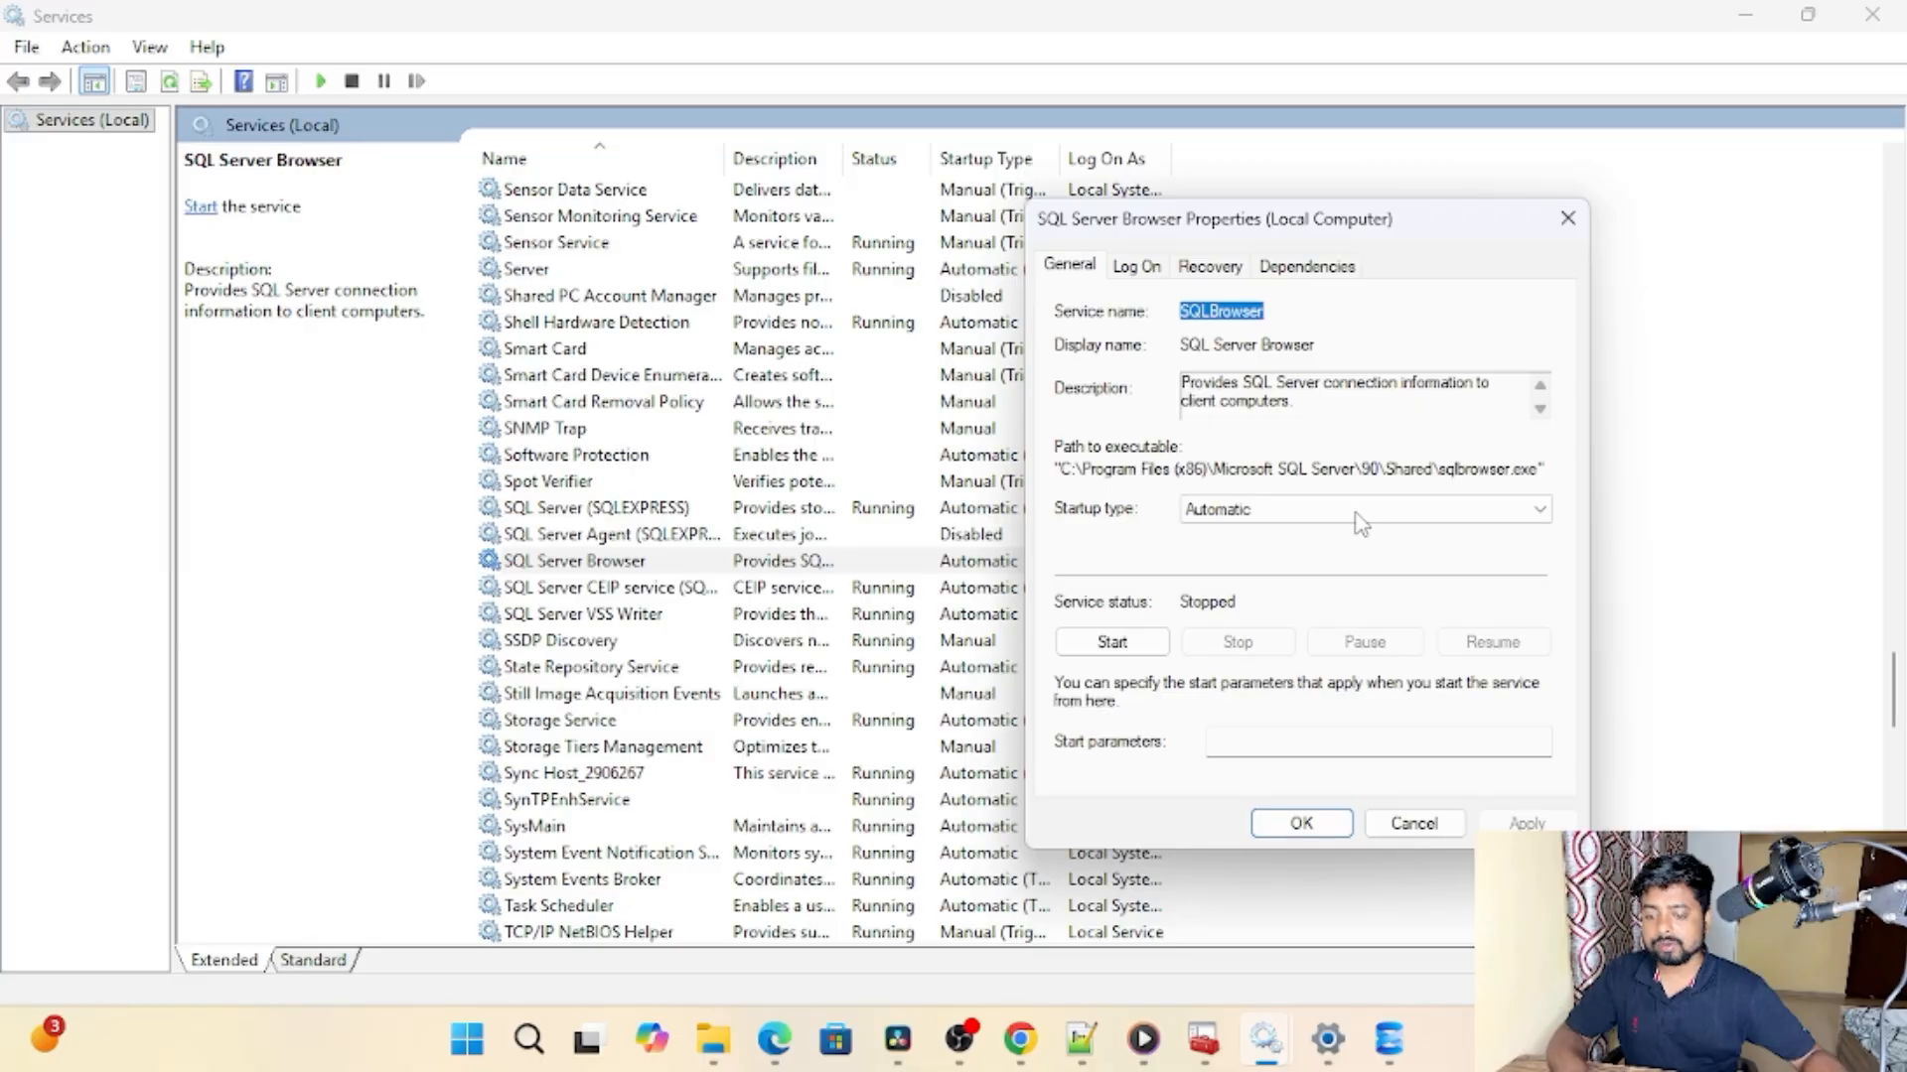
Step: Check the available startup types for the SQL Server Browser service and close its properties
left_click(1307, 515)
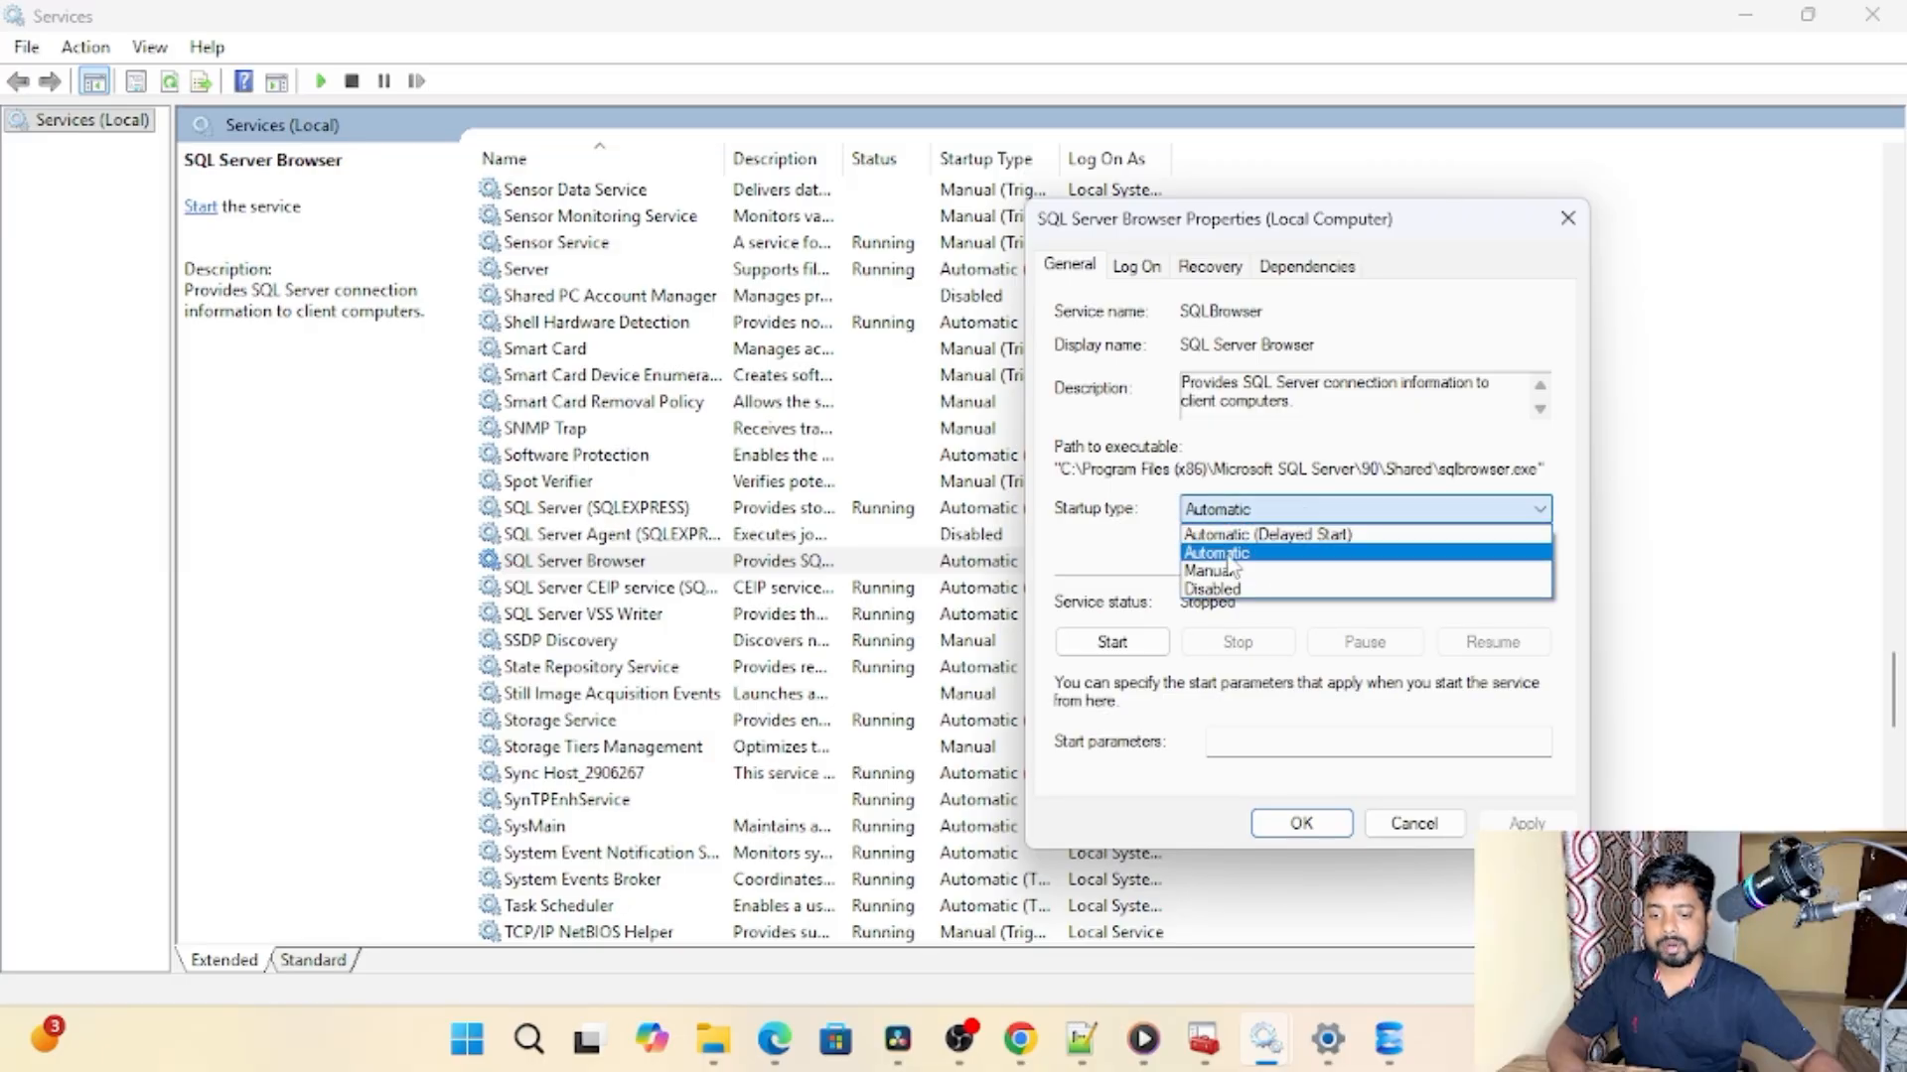
left_click(1693, 347)
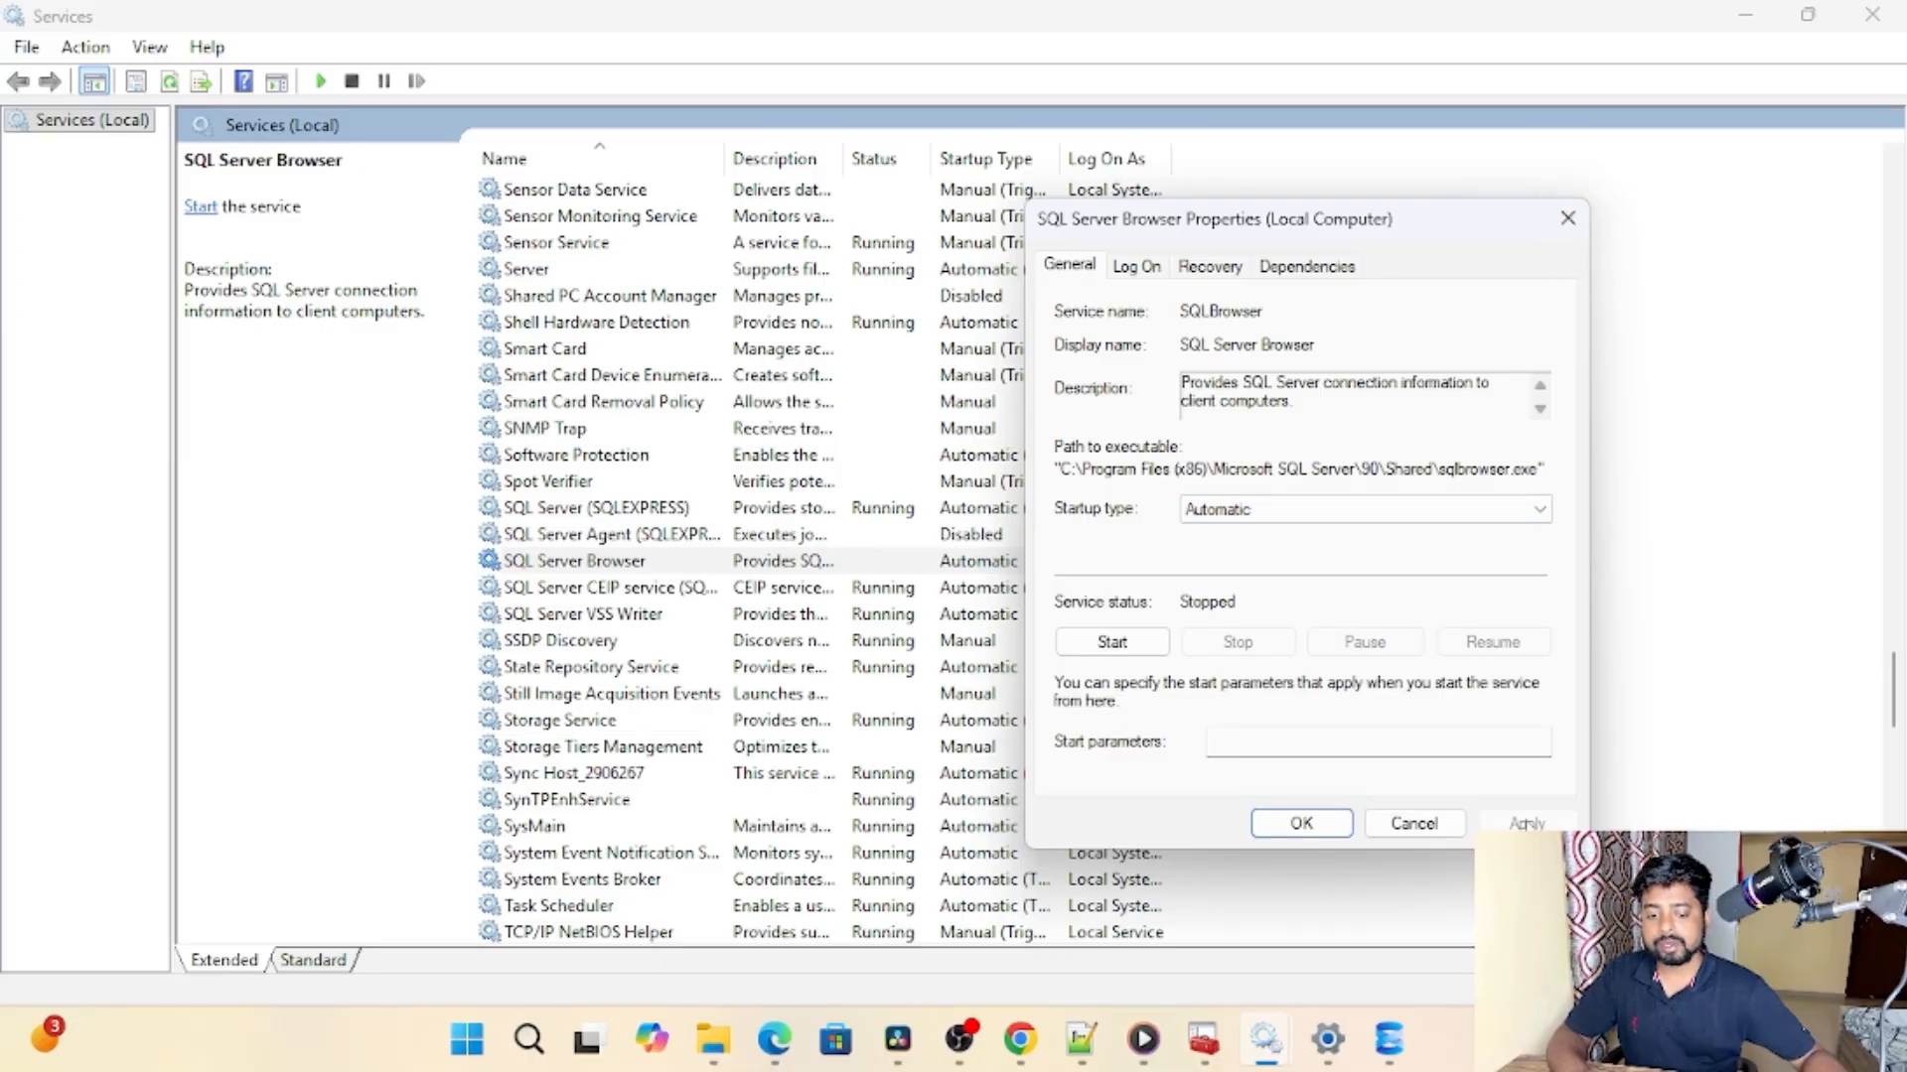
left_click(1568, 219)
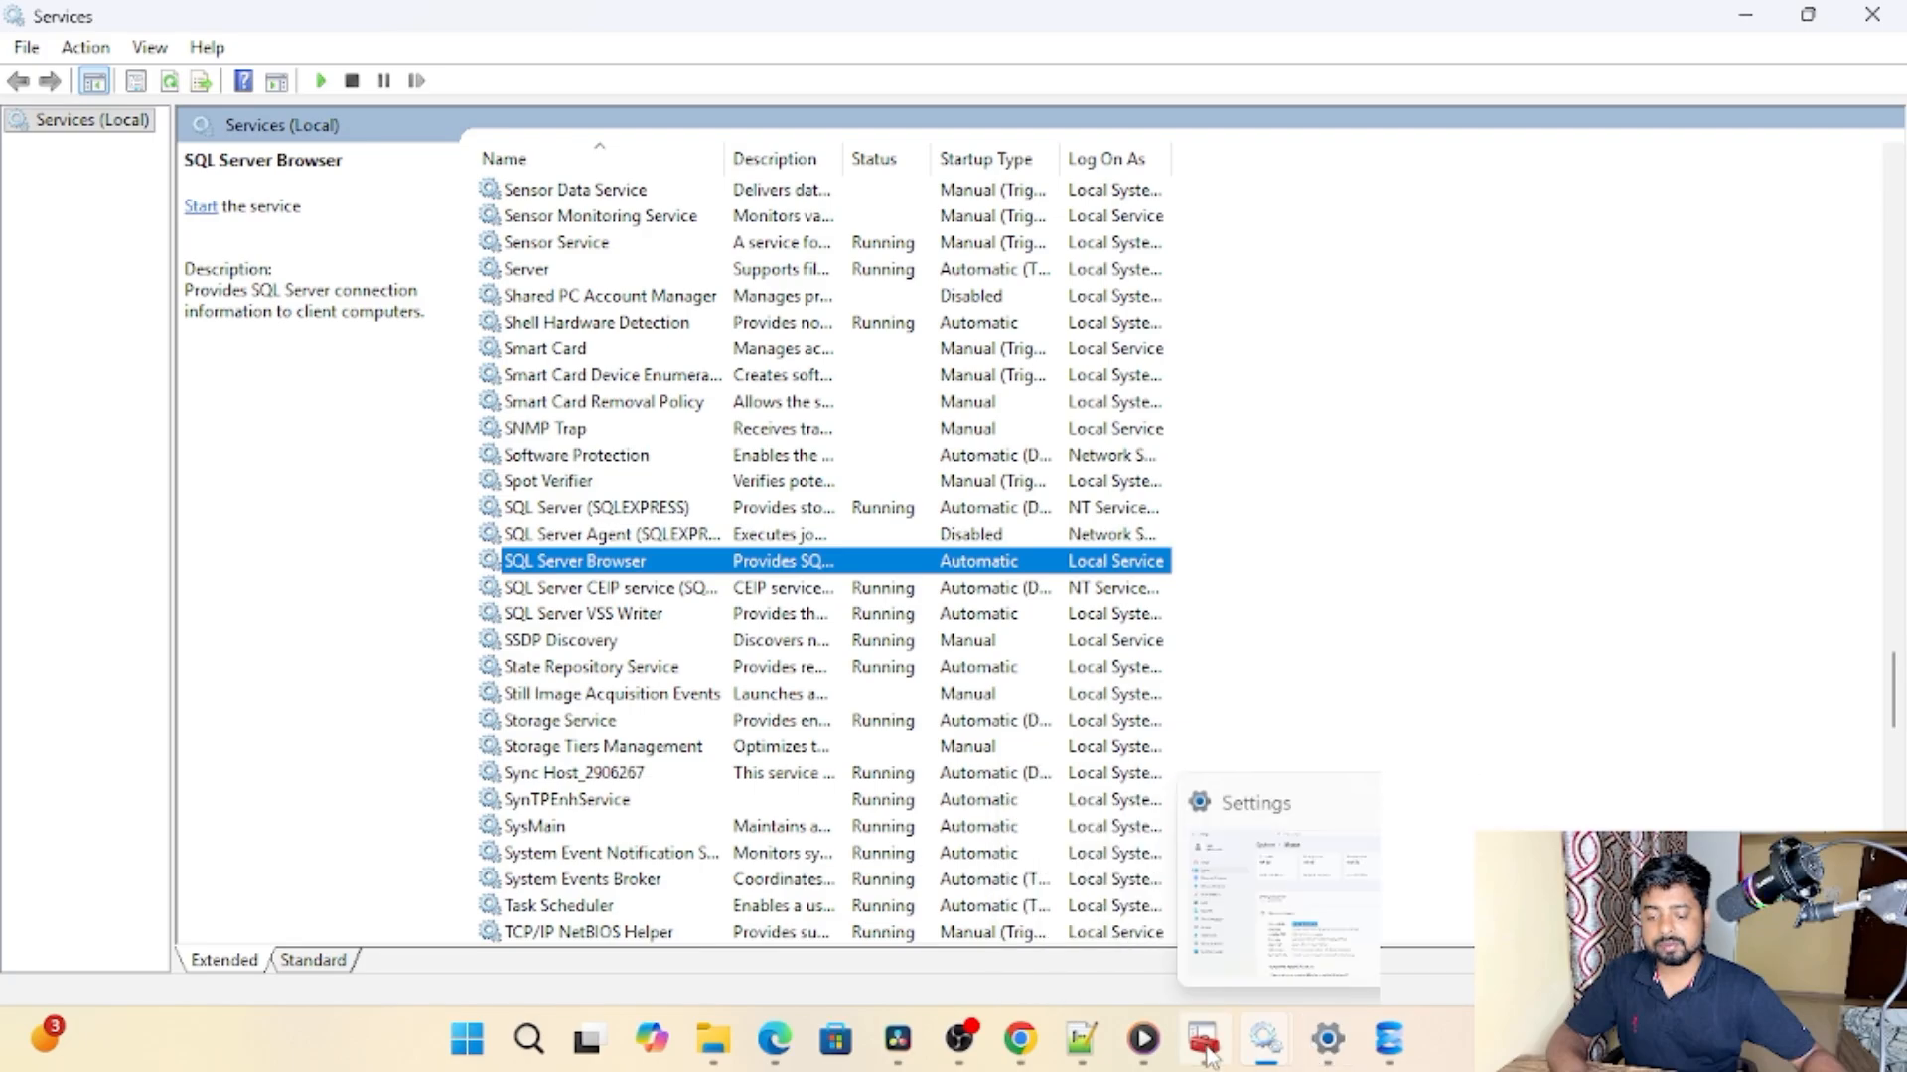
Step: Switch to SQL Server Management Studio and connect to the local SQLEXPRESS server using Windows Authentication
left_click(1388, 1038)
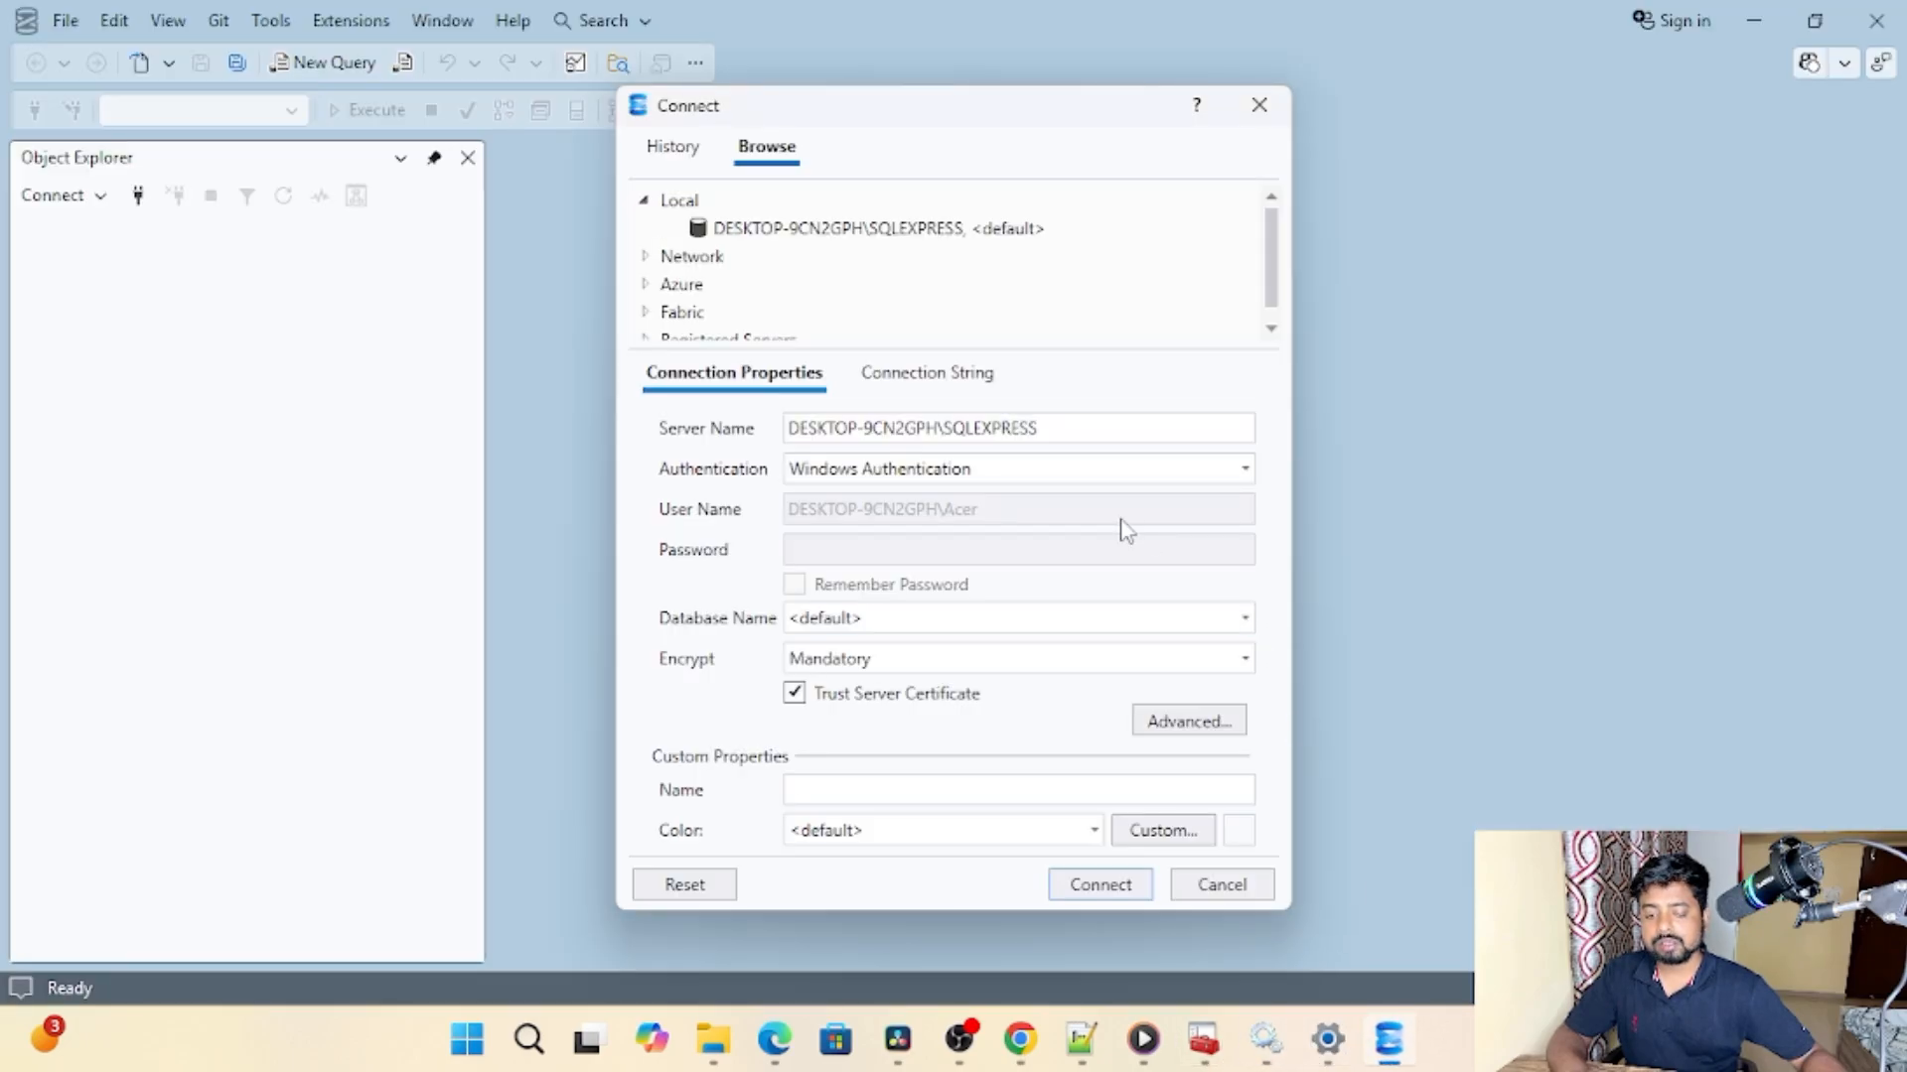
left_click(1101, 887)
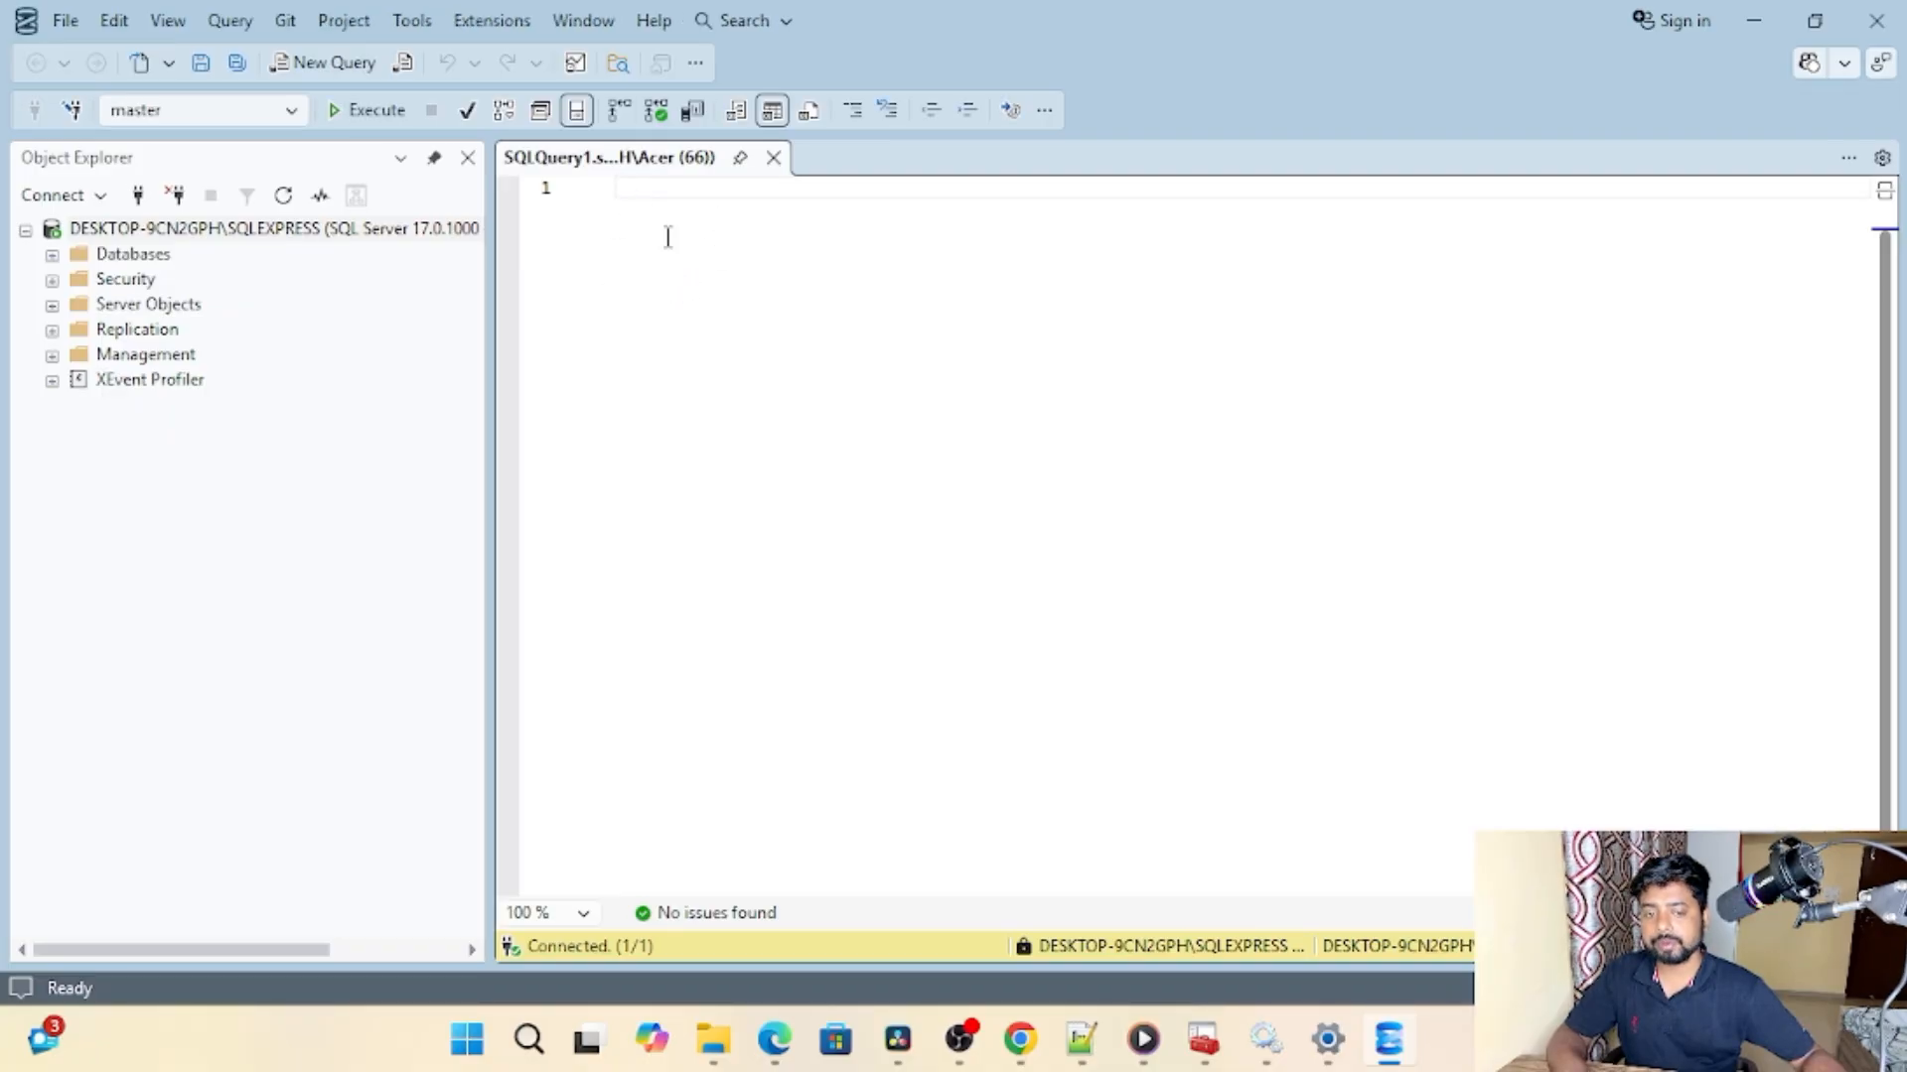
Step: Rename the SQLQuery1 query tab to Practice 1
right_click(640, 162)
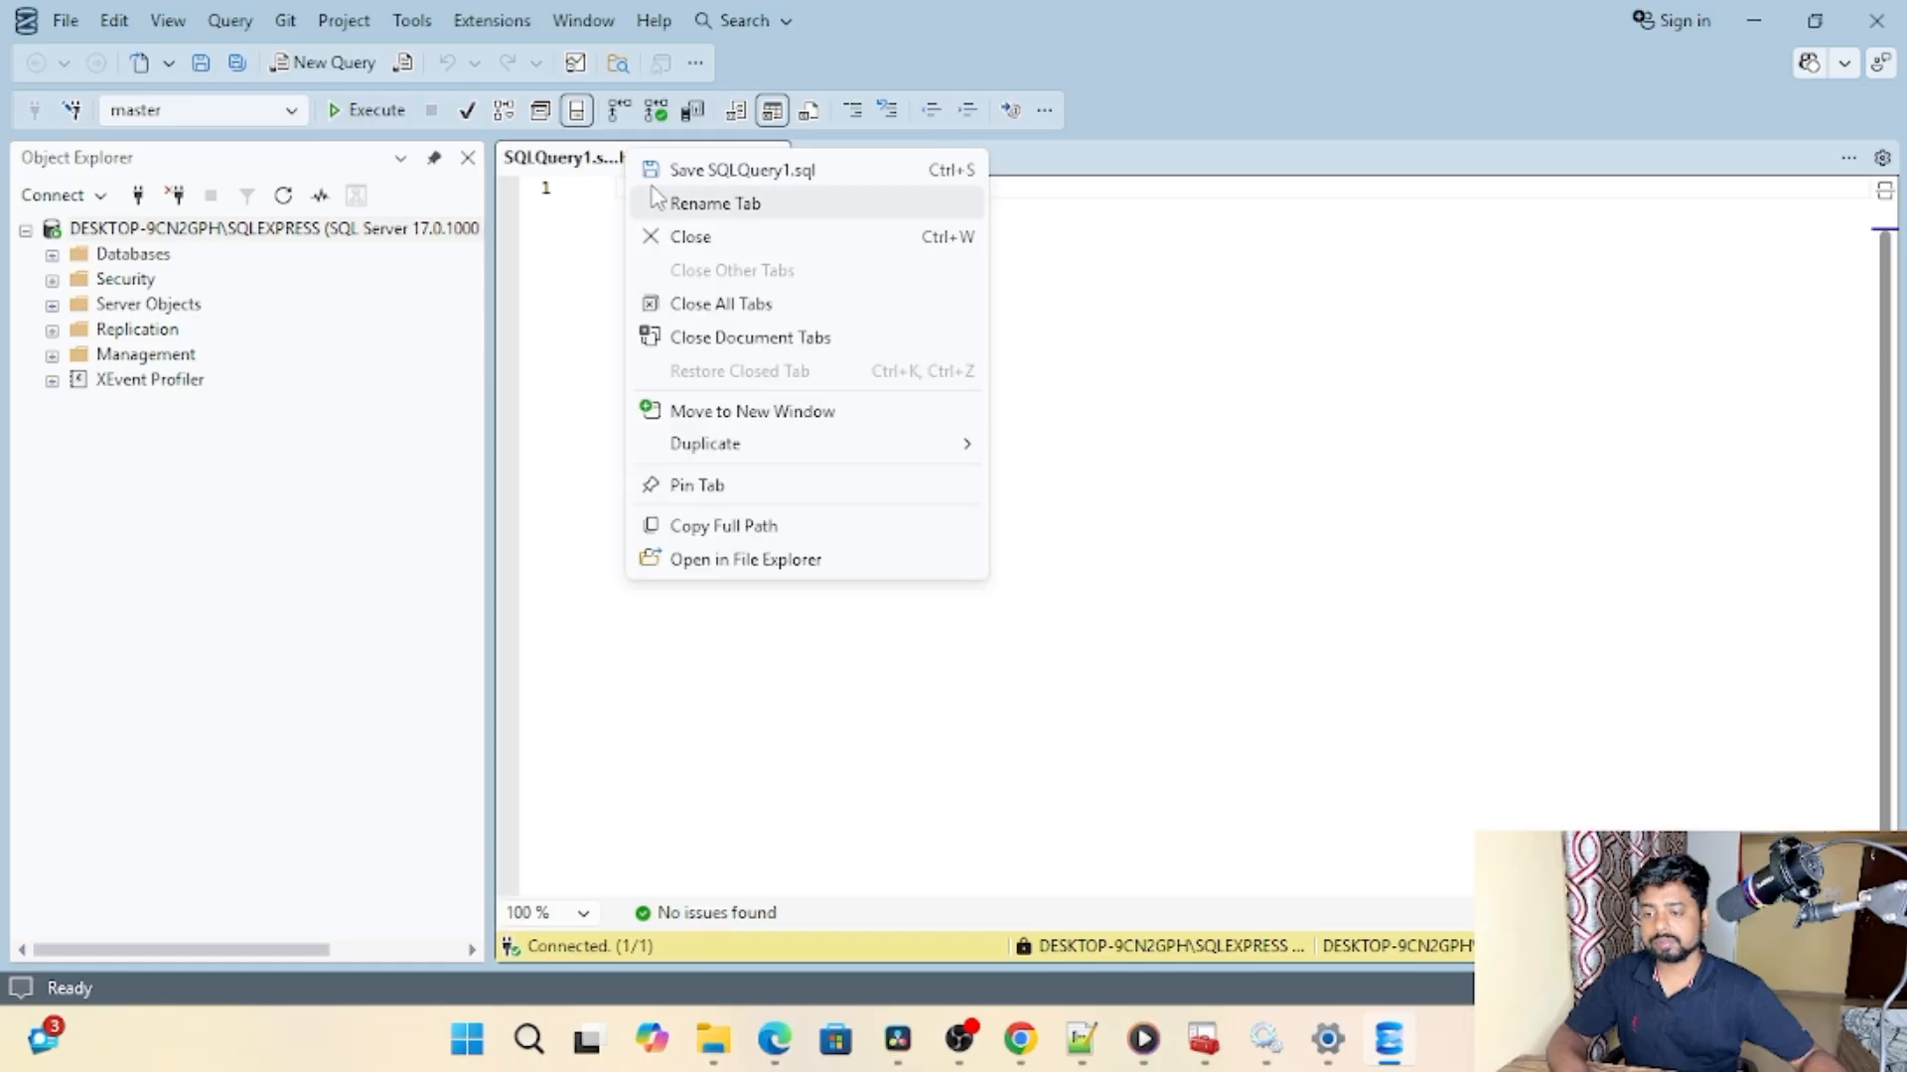
left_click(733, 204)
key("BackSpace")
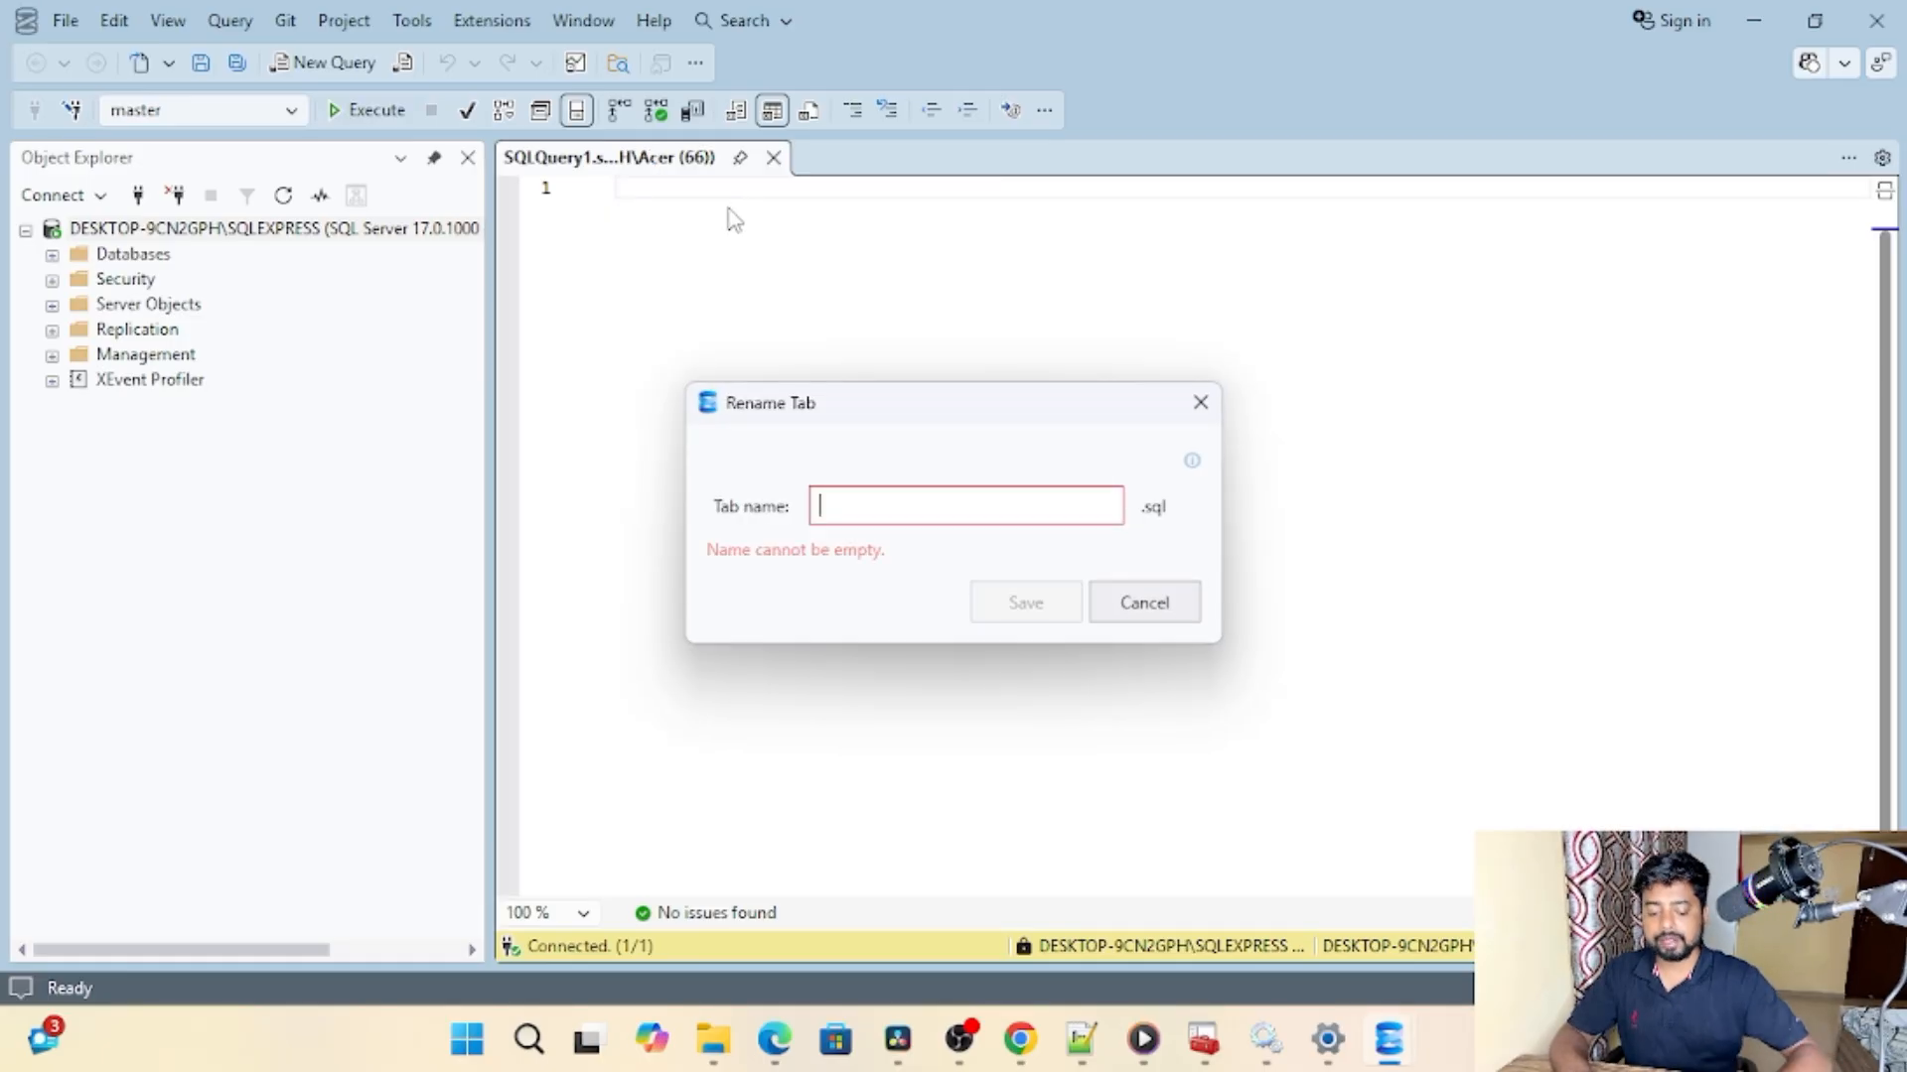
type("P")
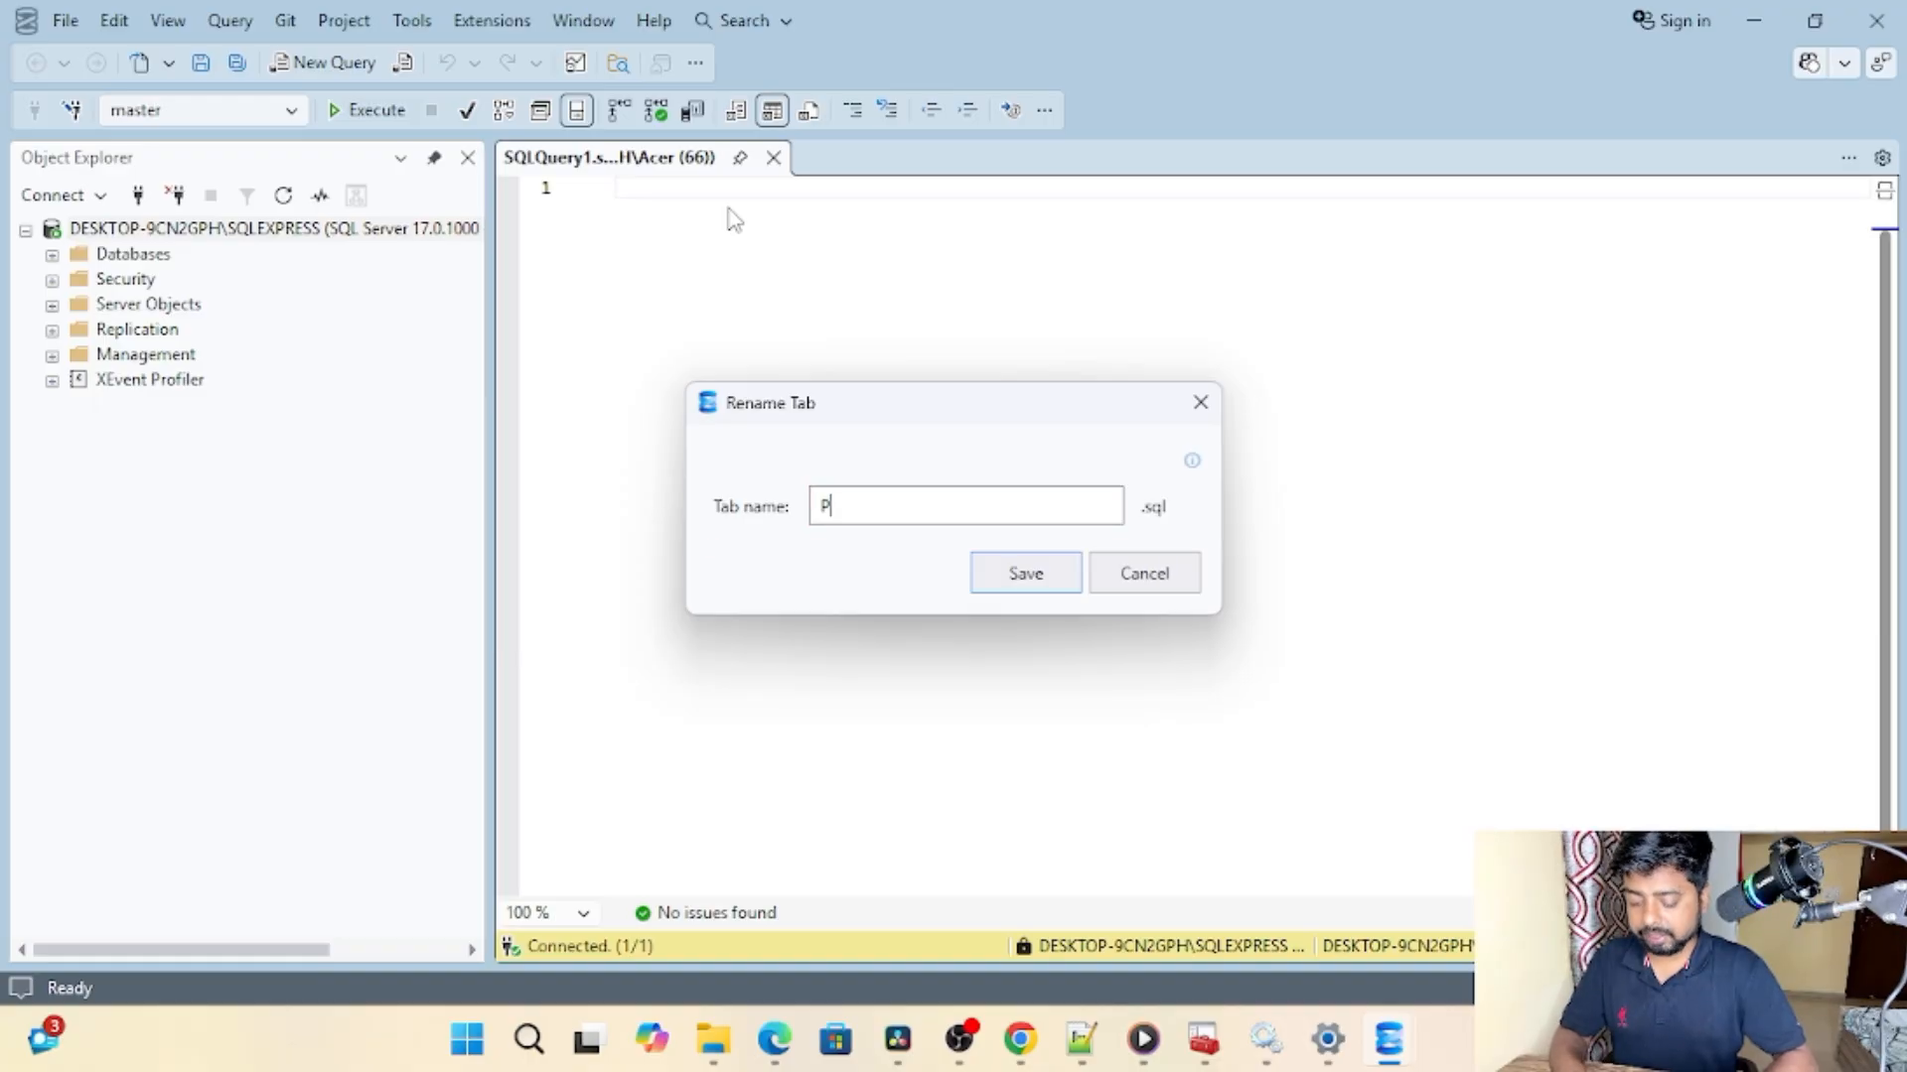
type("ractice 1")
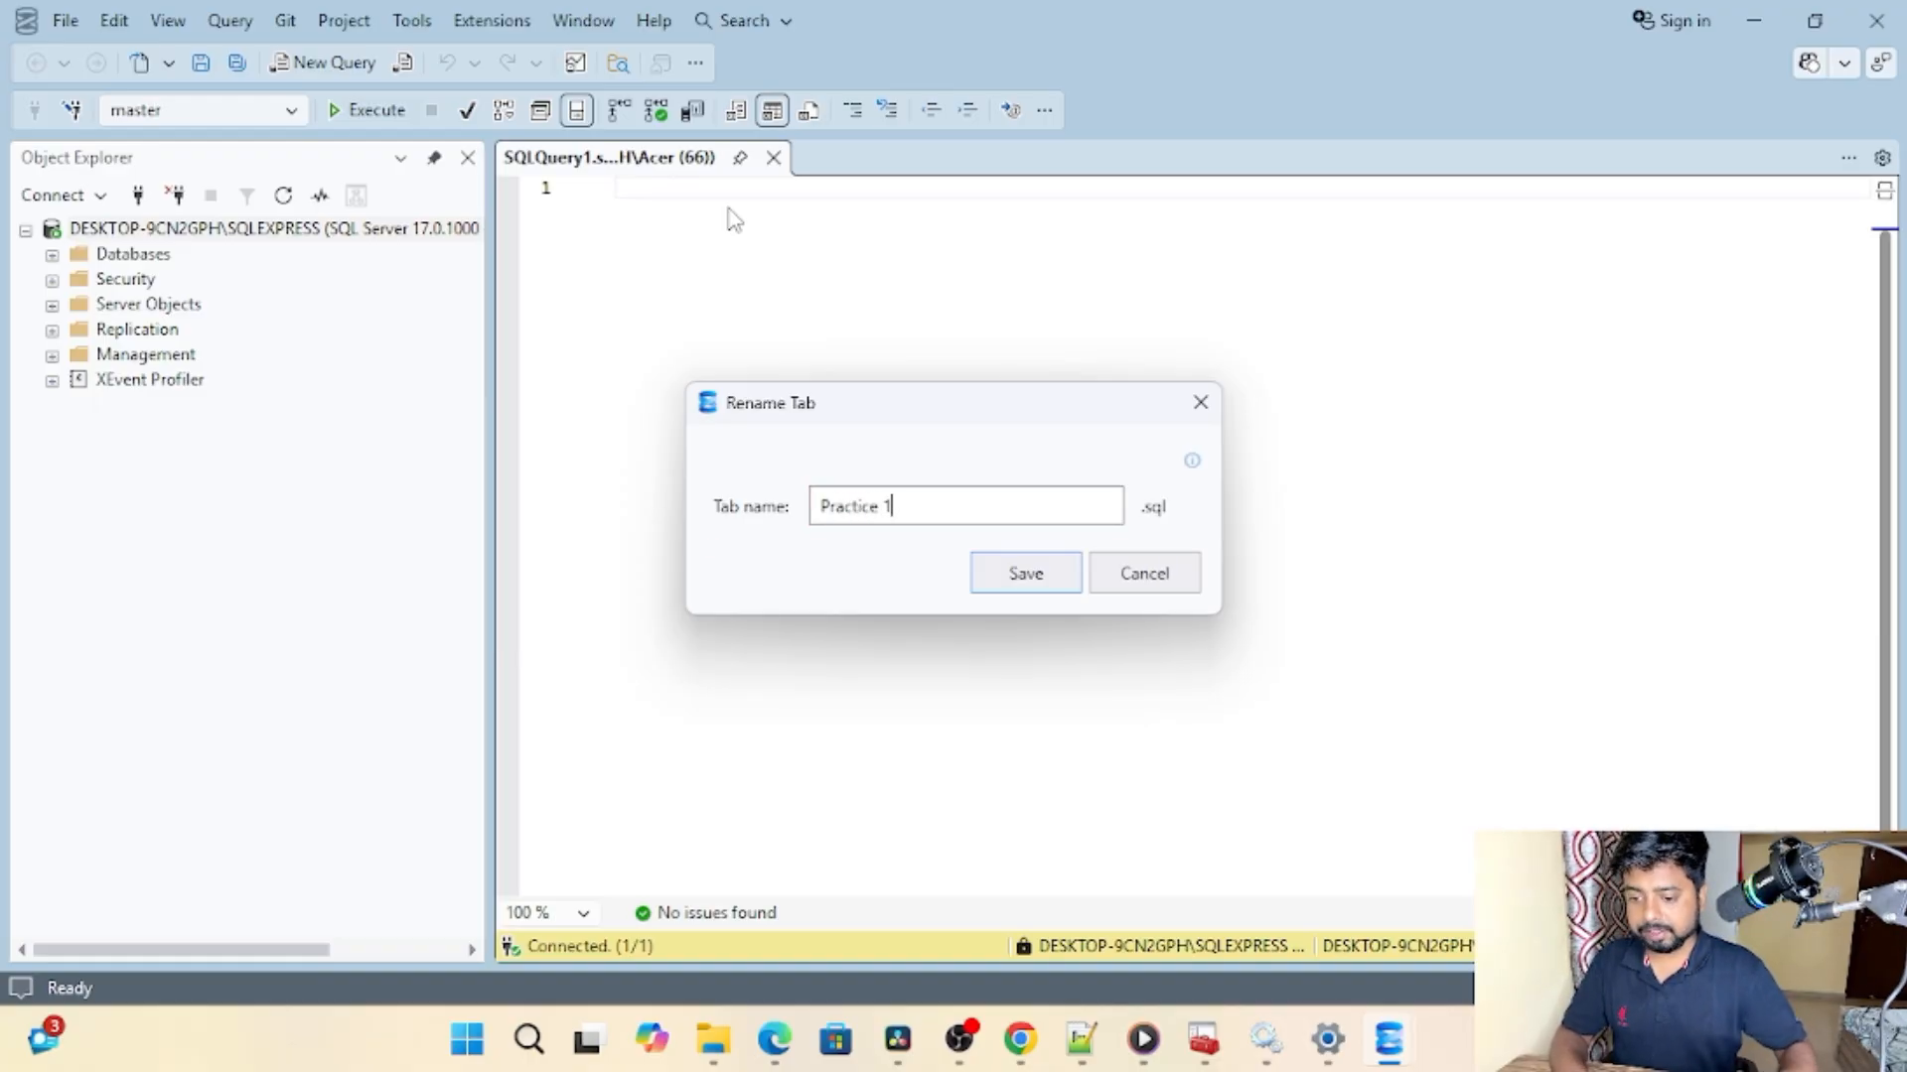
left_click(1025, 572)
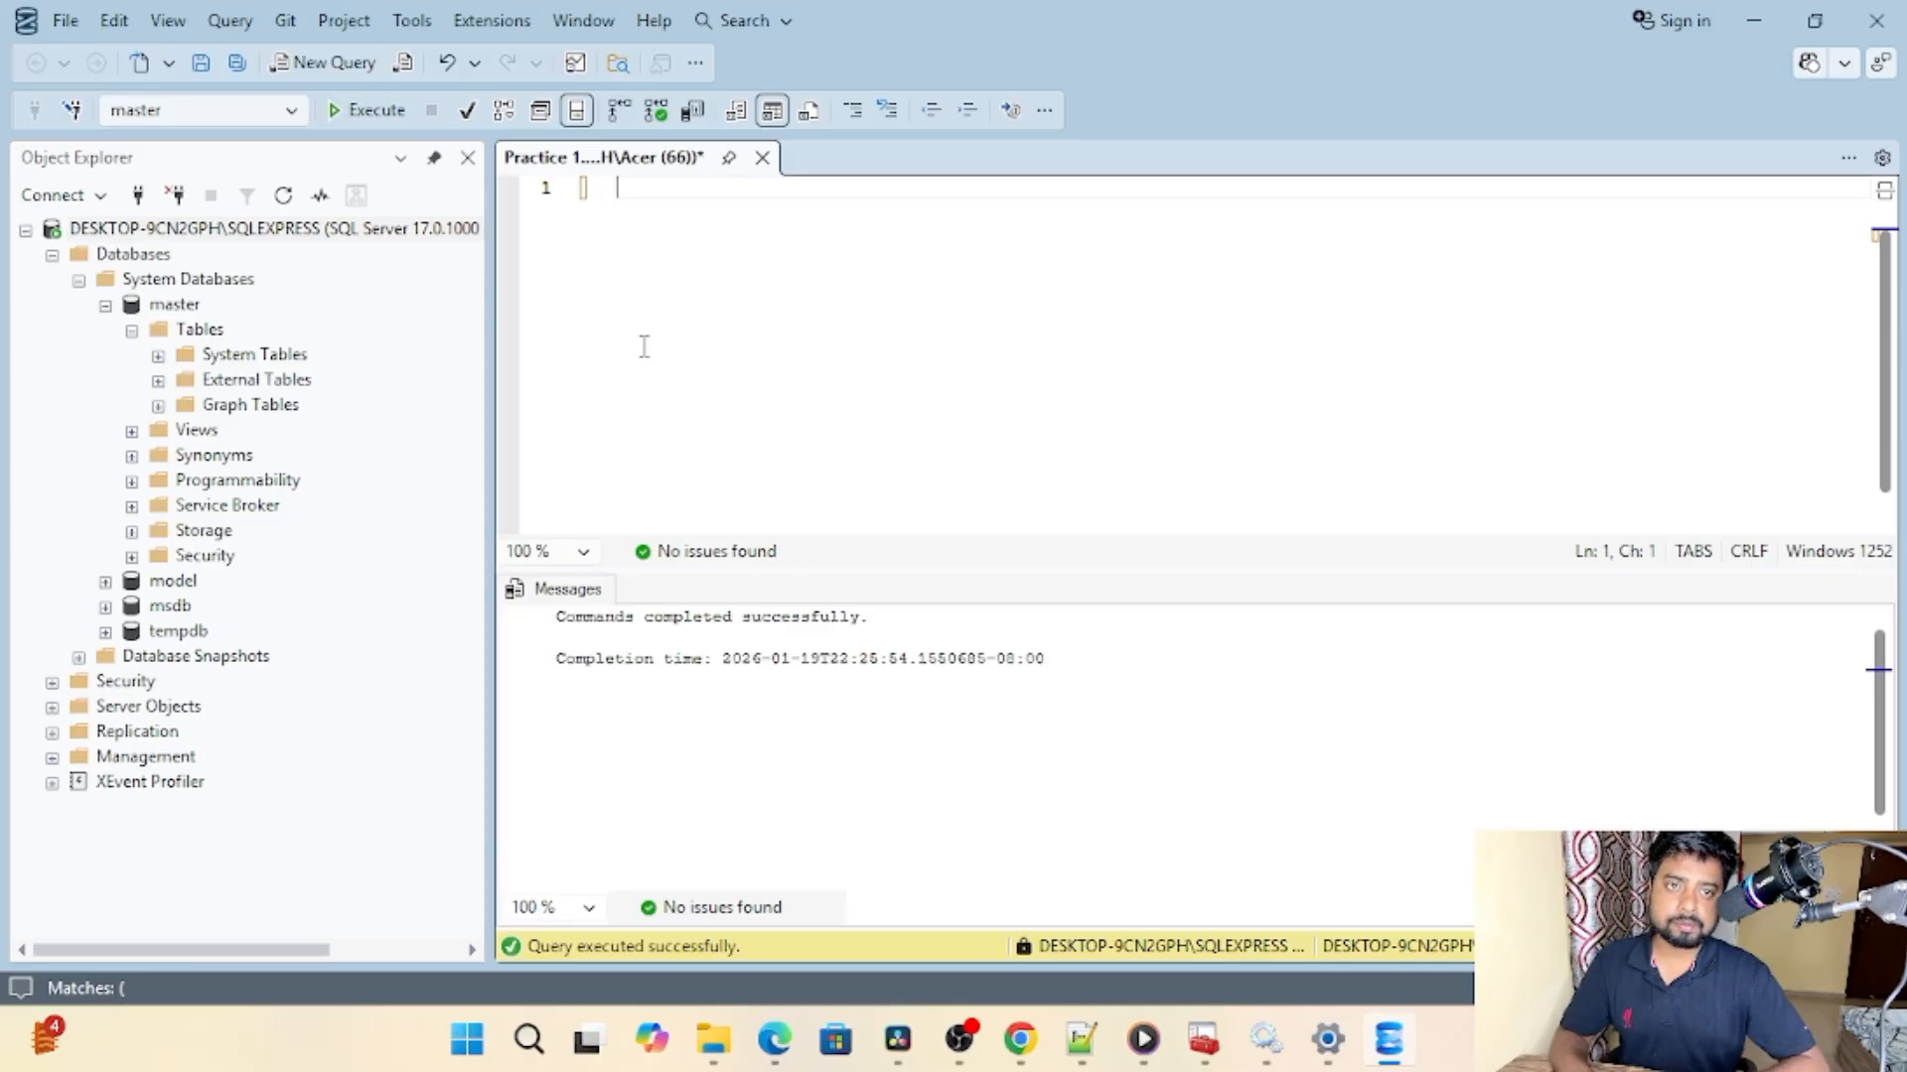
Step: Begin a CREATE TABLE PRACTICE statement in the query editor, with the opening parenthesis on its own line
type("CREATE ")
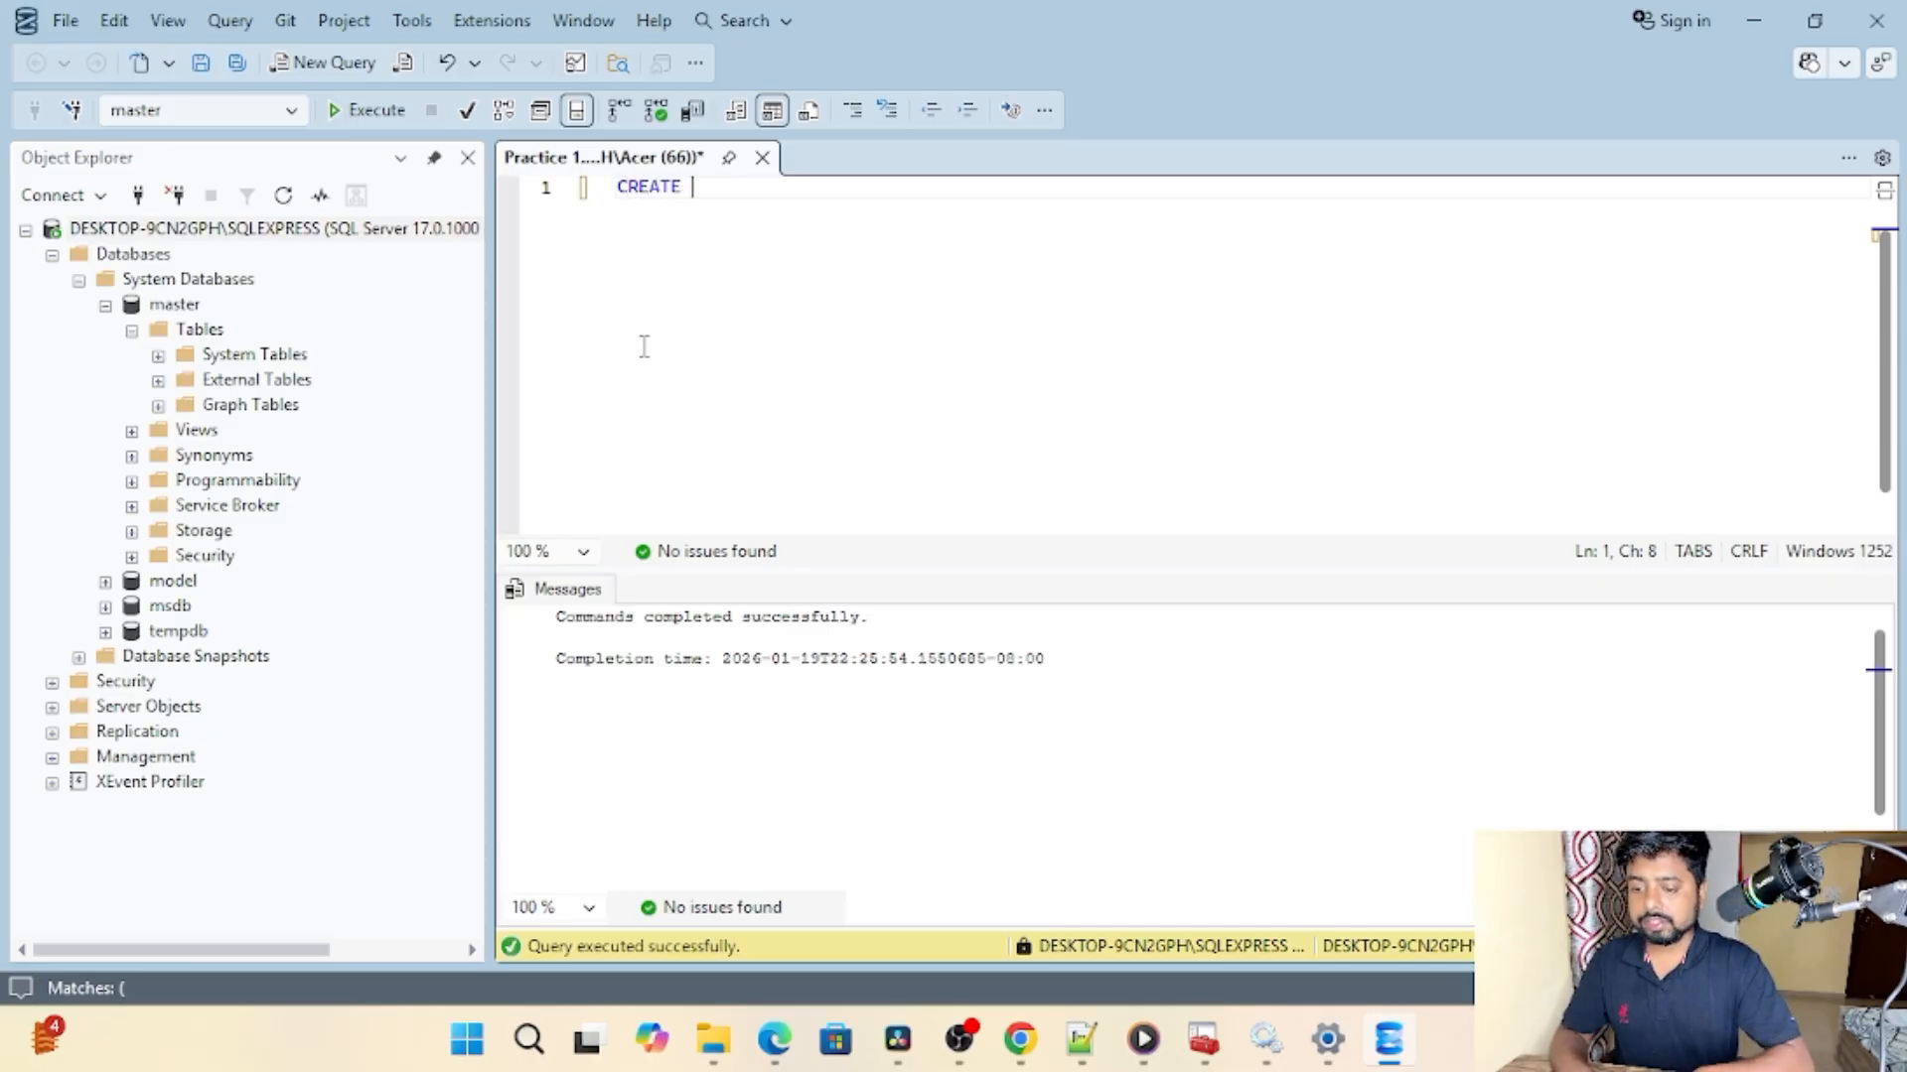
type("TABLE ")
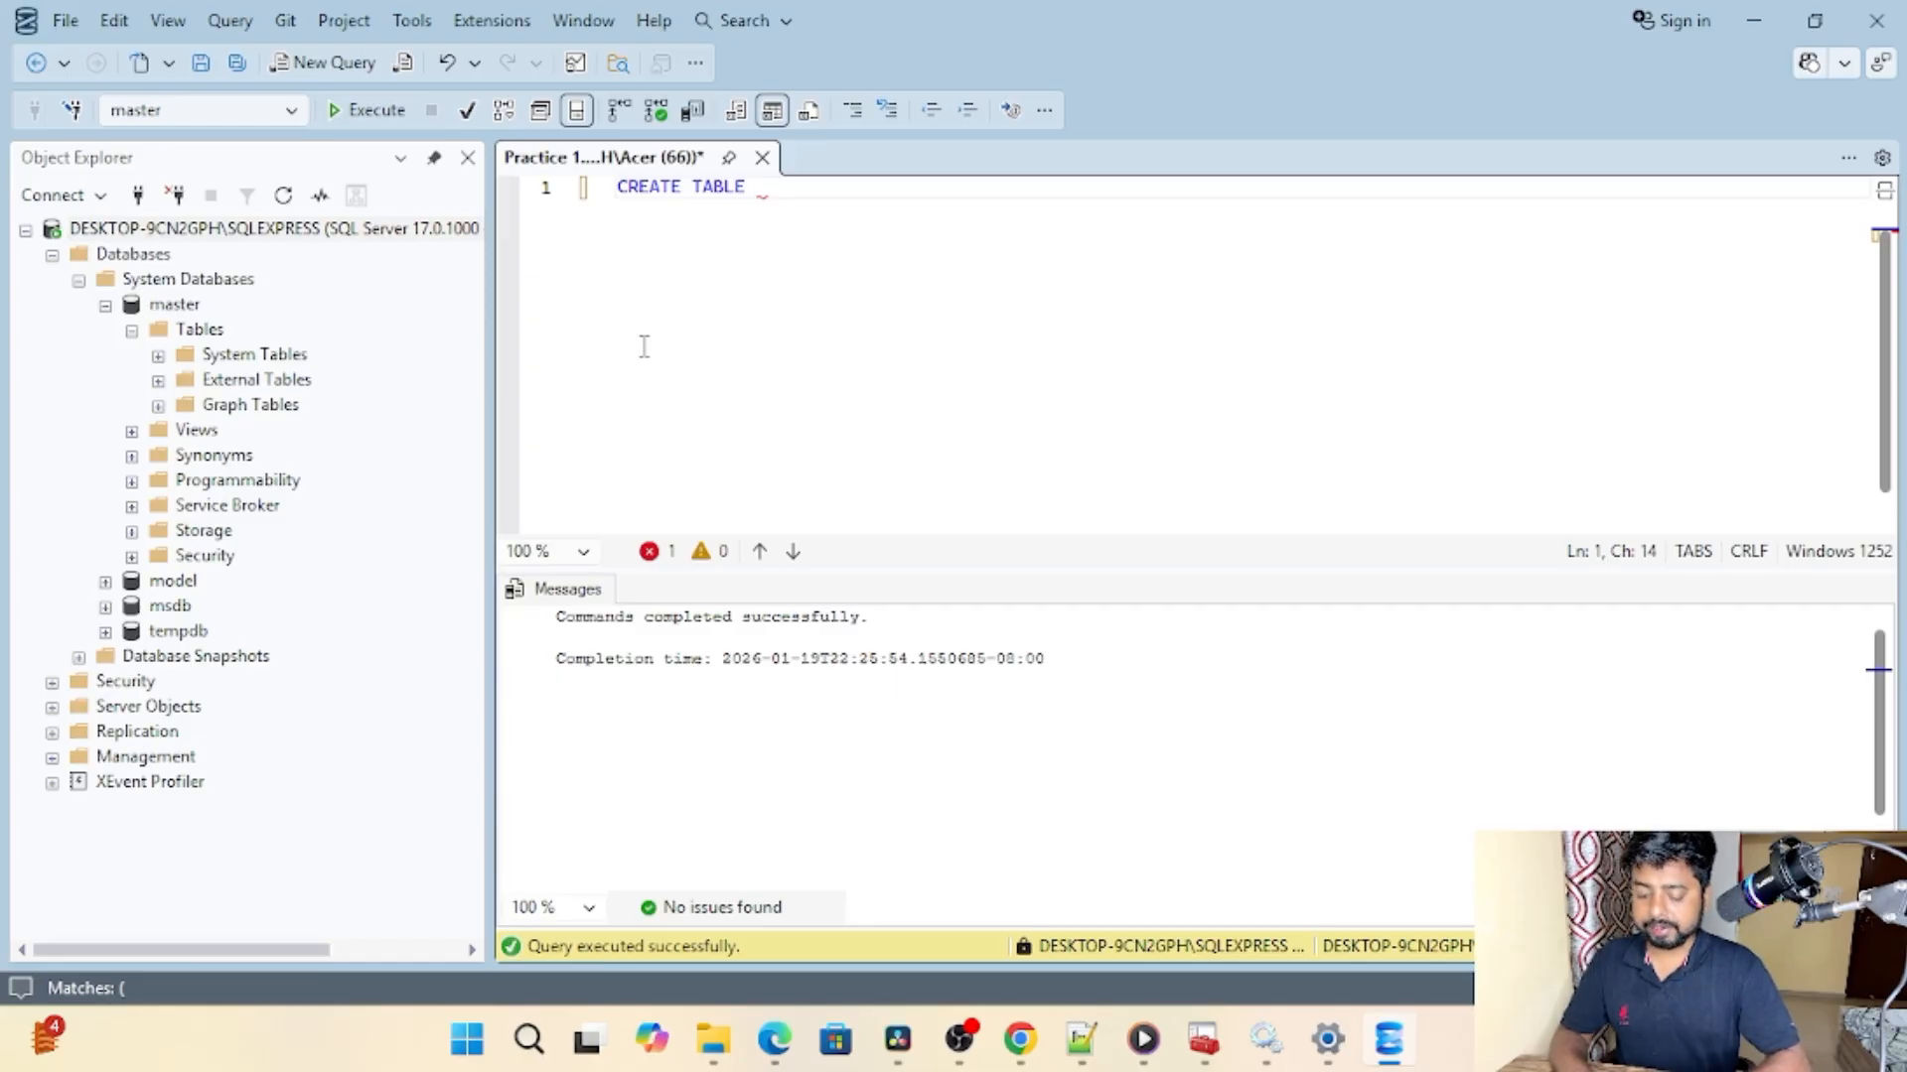
type("PRACTICE")
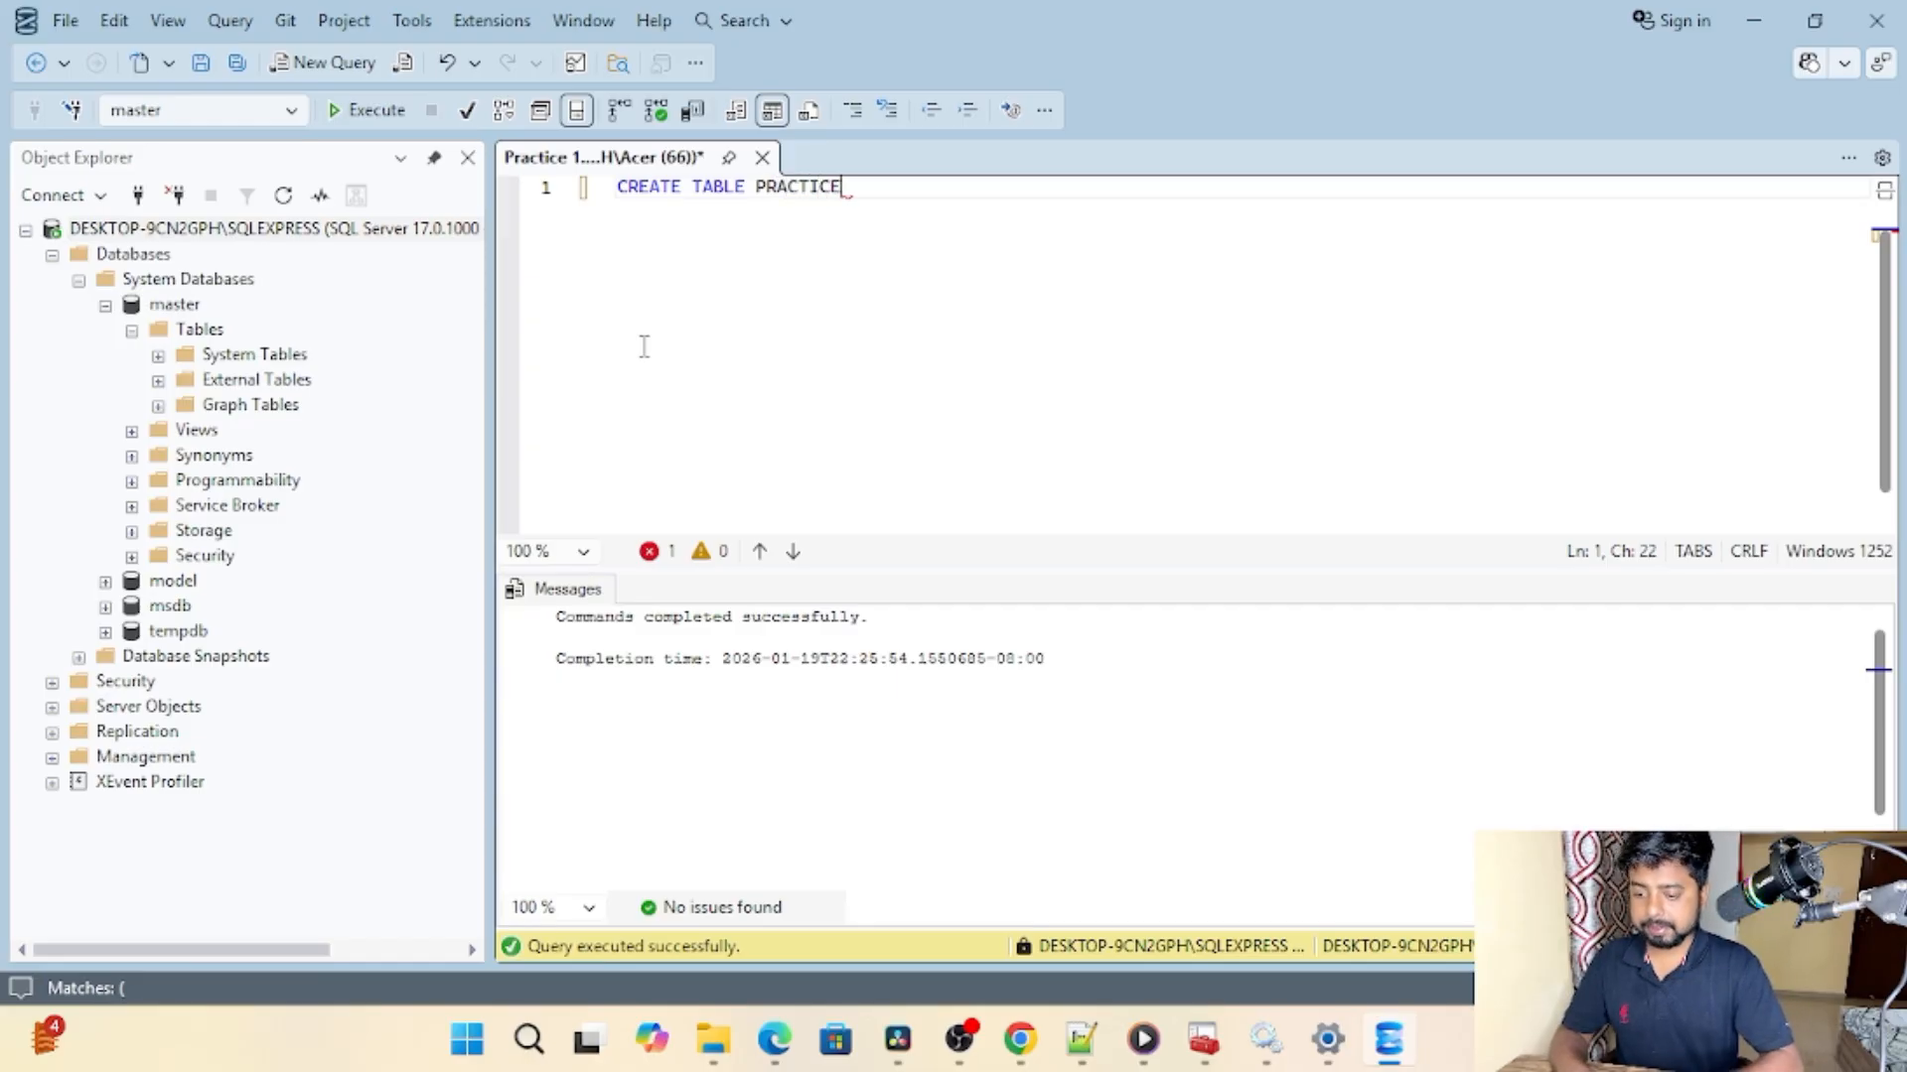
key("Return")
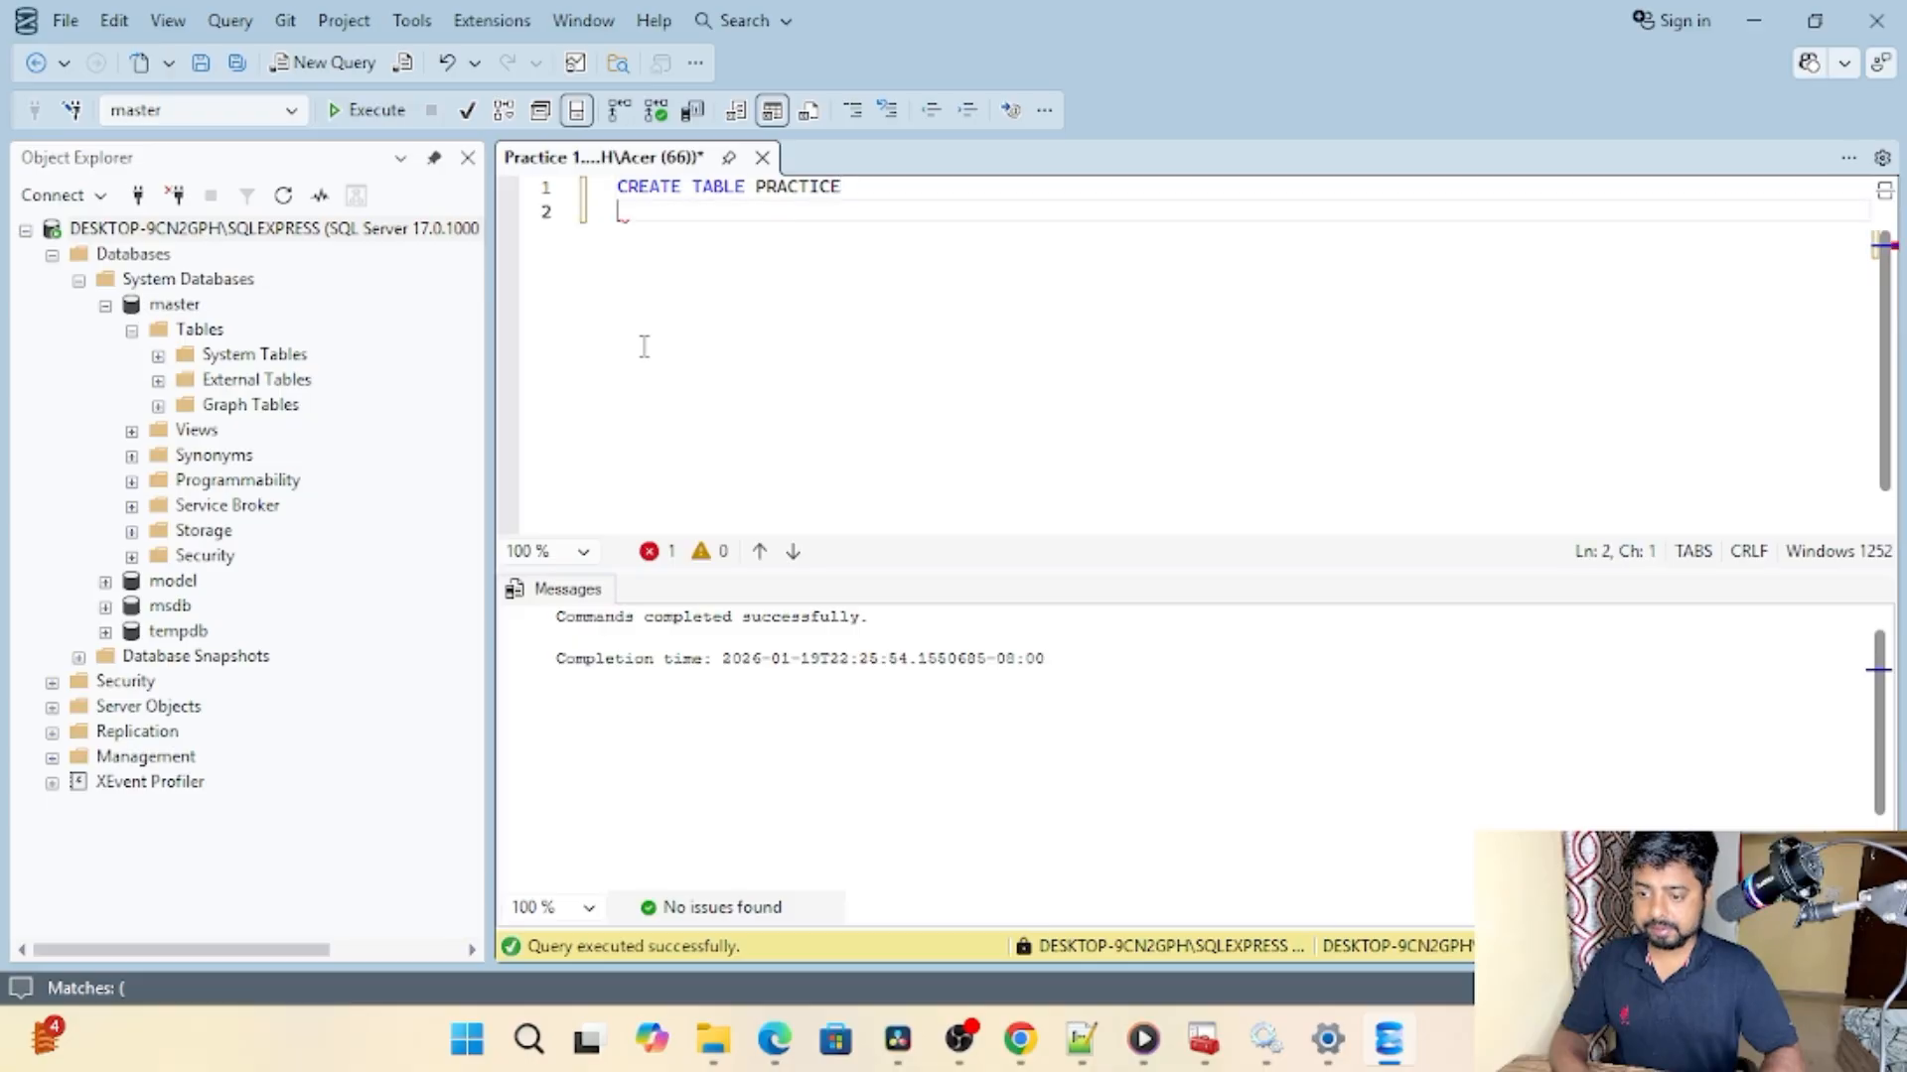
type("(")
key("Return")
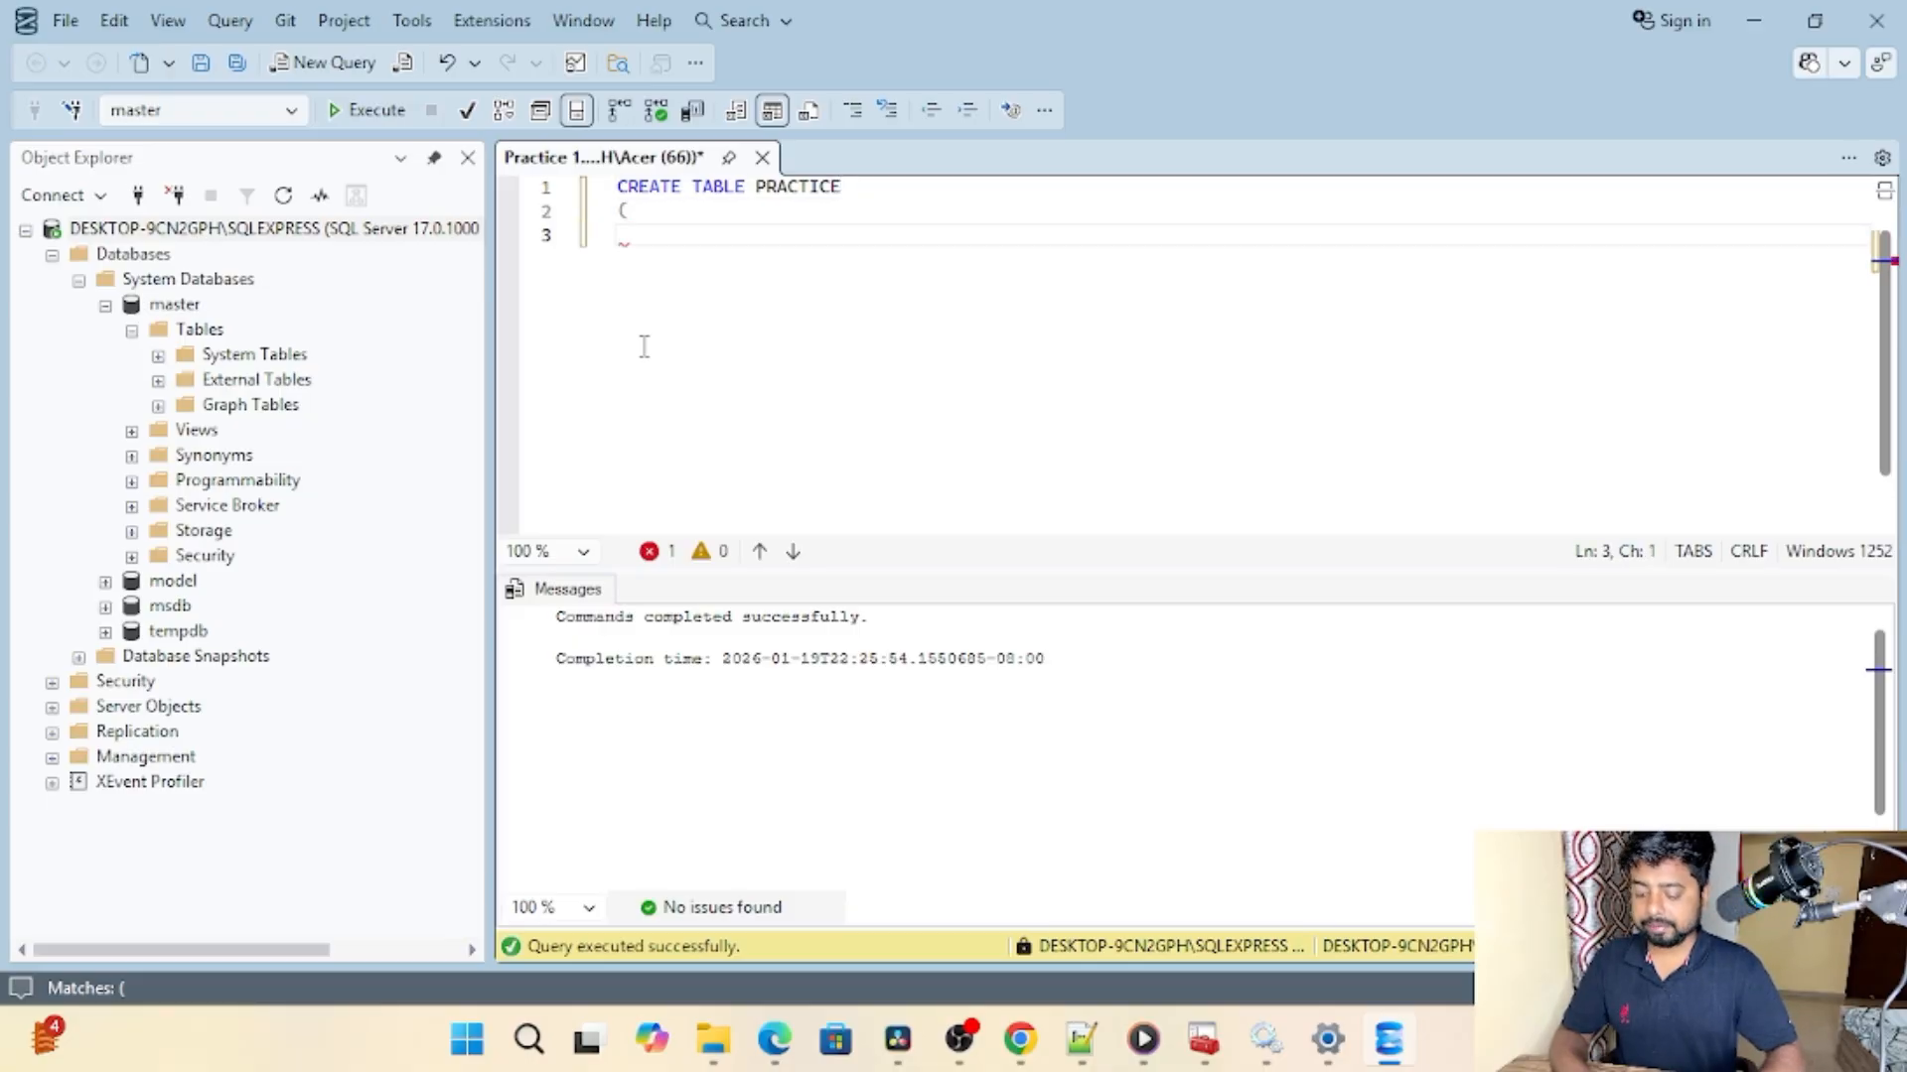
Step: Define the columns ID INT and NAME CHAR on separate lines of the PRACTICE table statement, each followed by a comma
type("ID,")
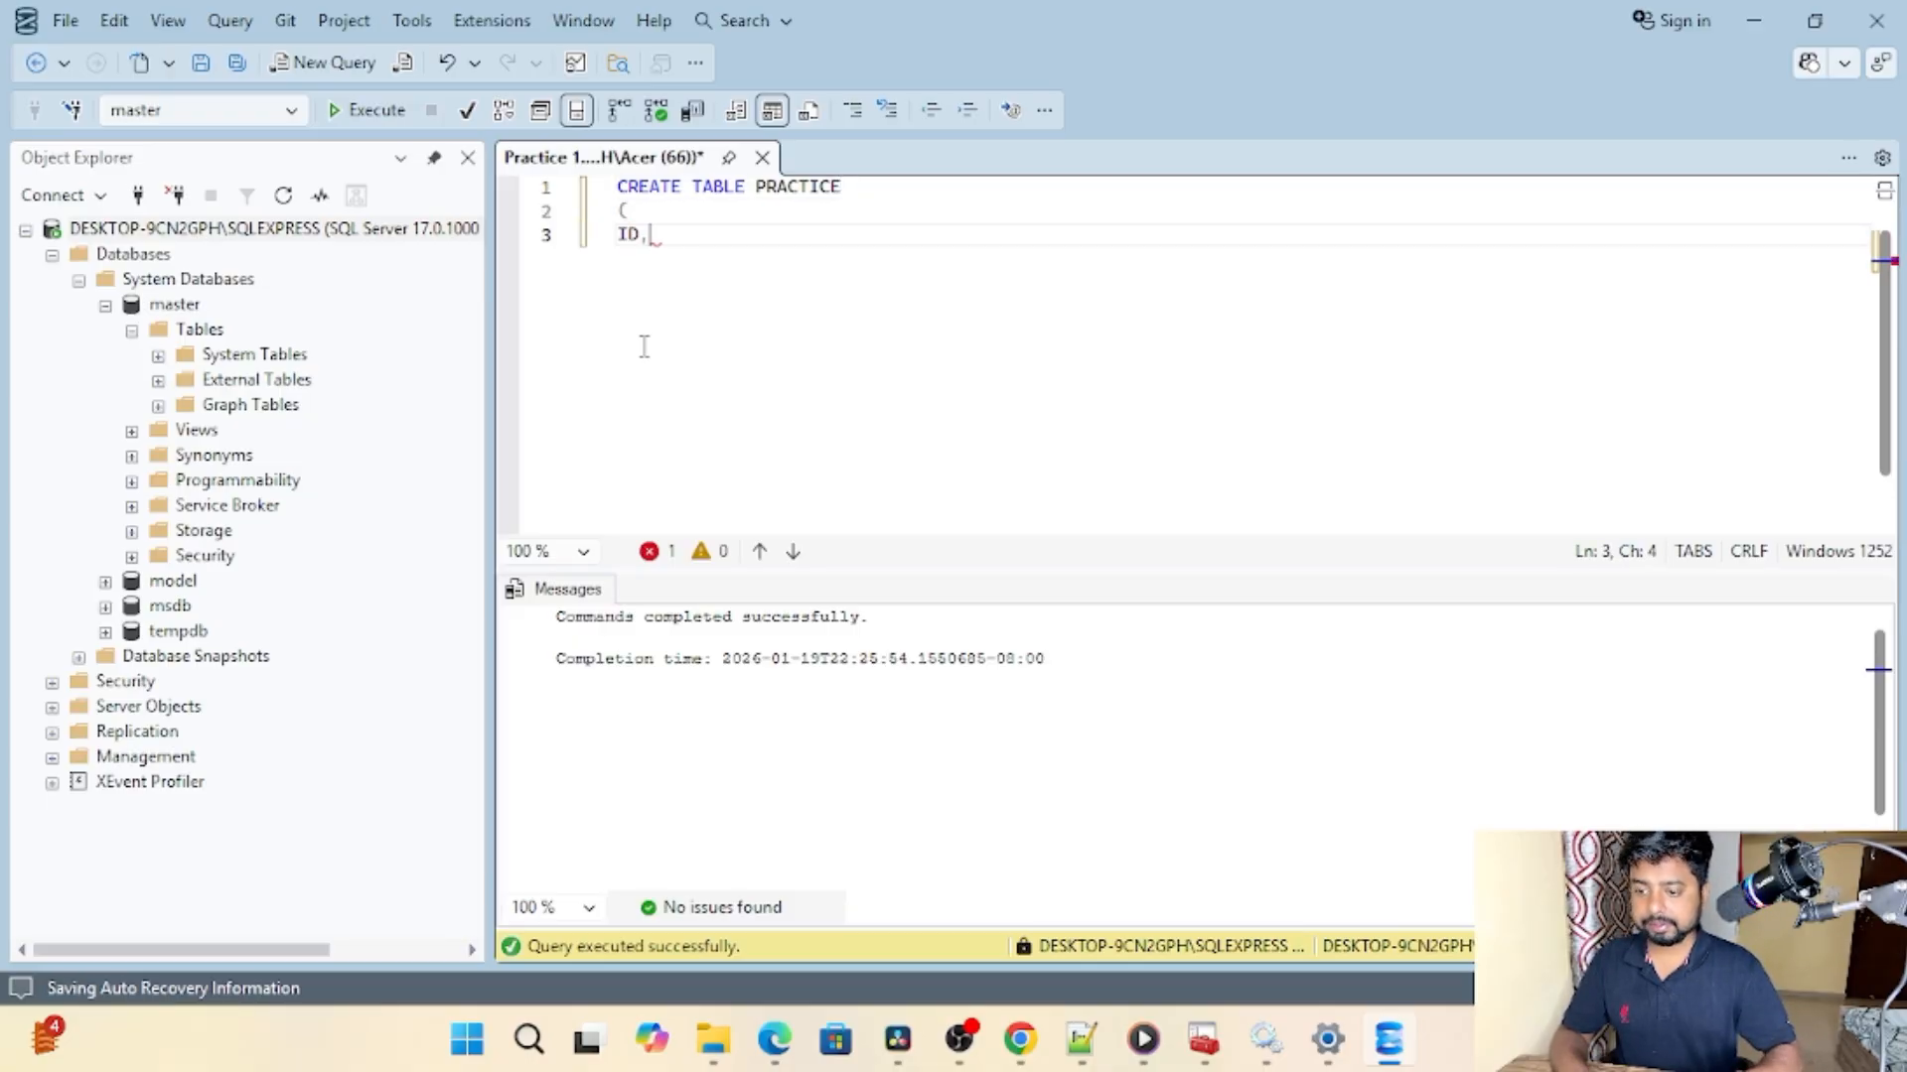
key("Return")
type("NAME")
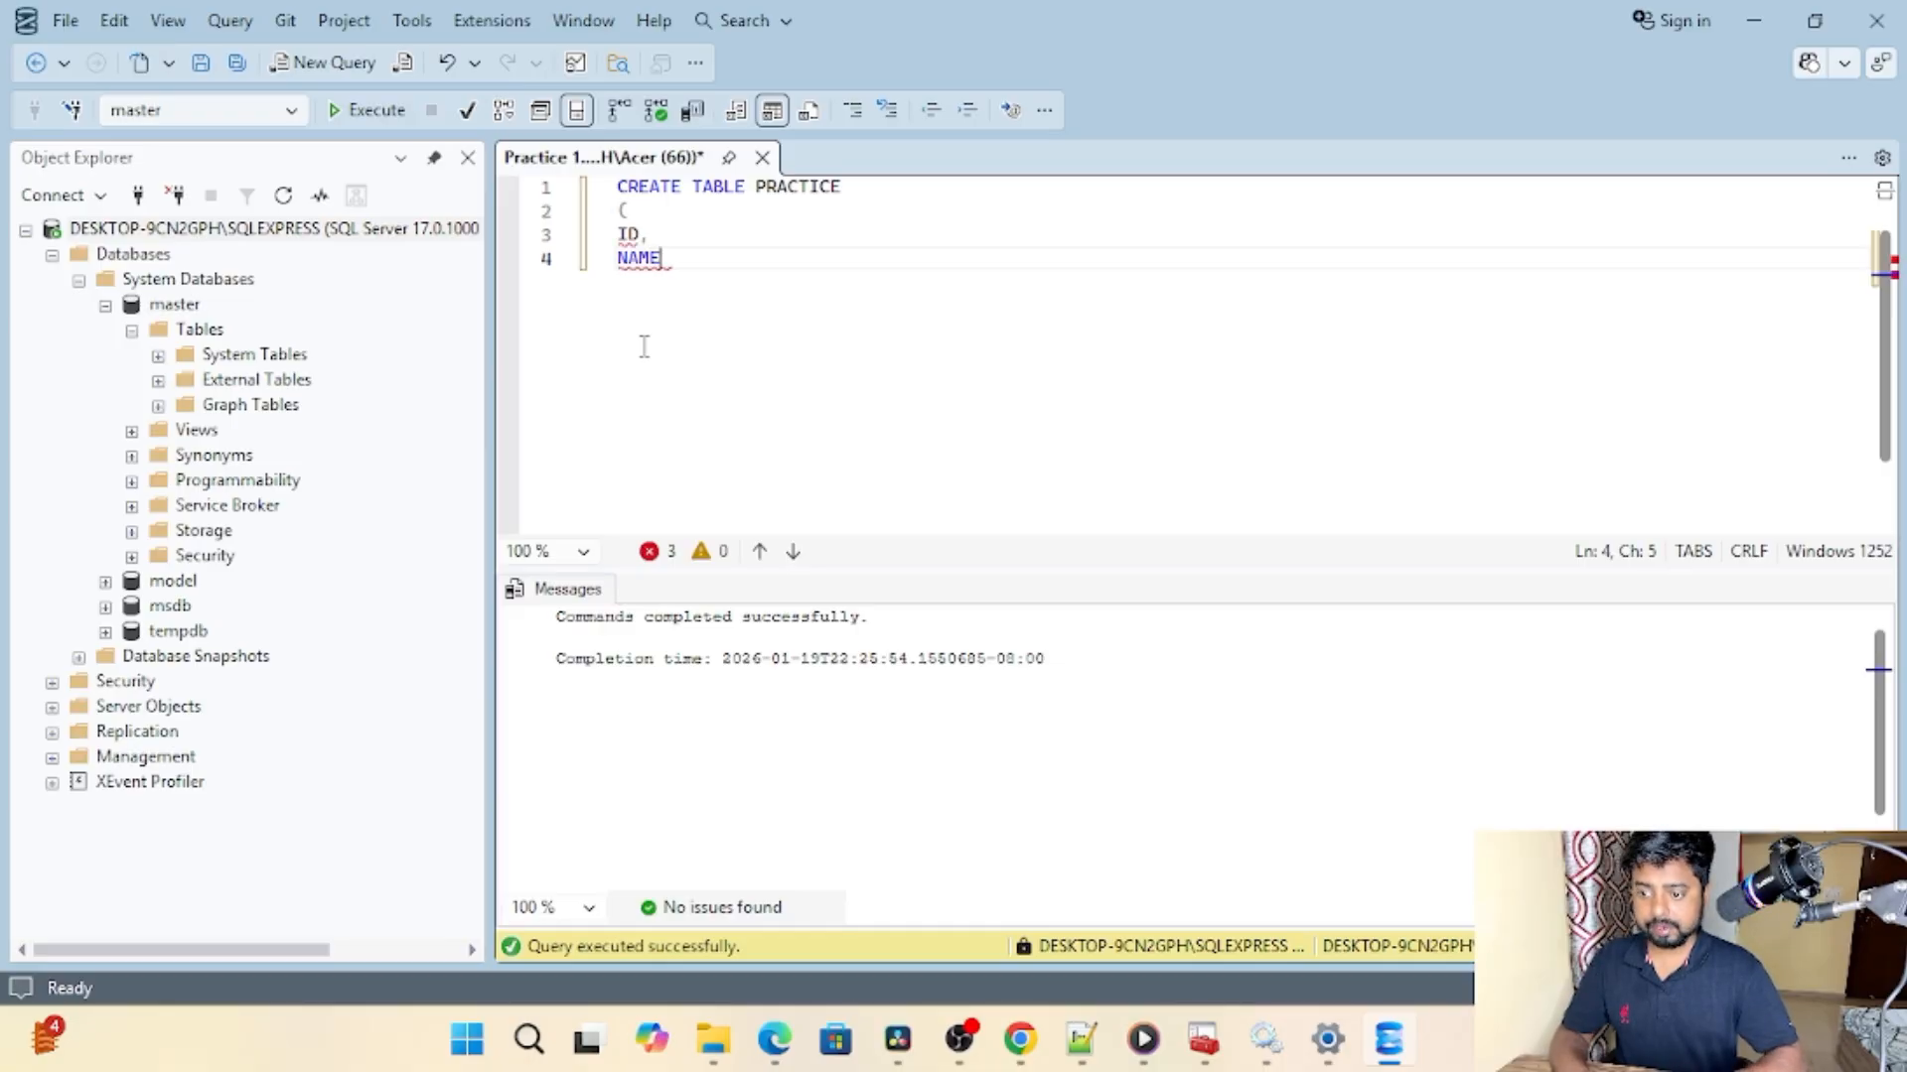
key("Up")
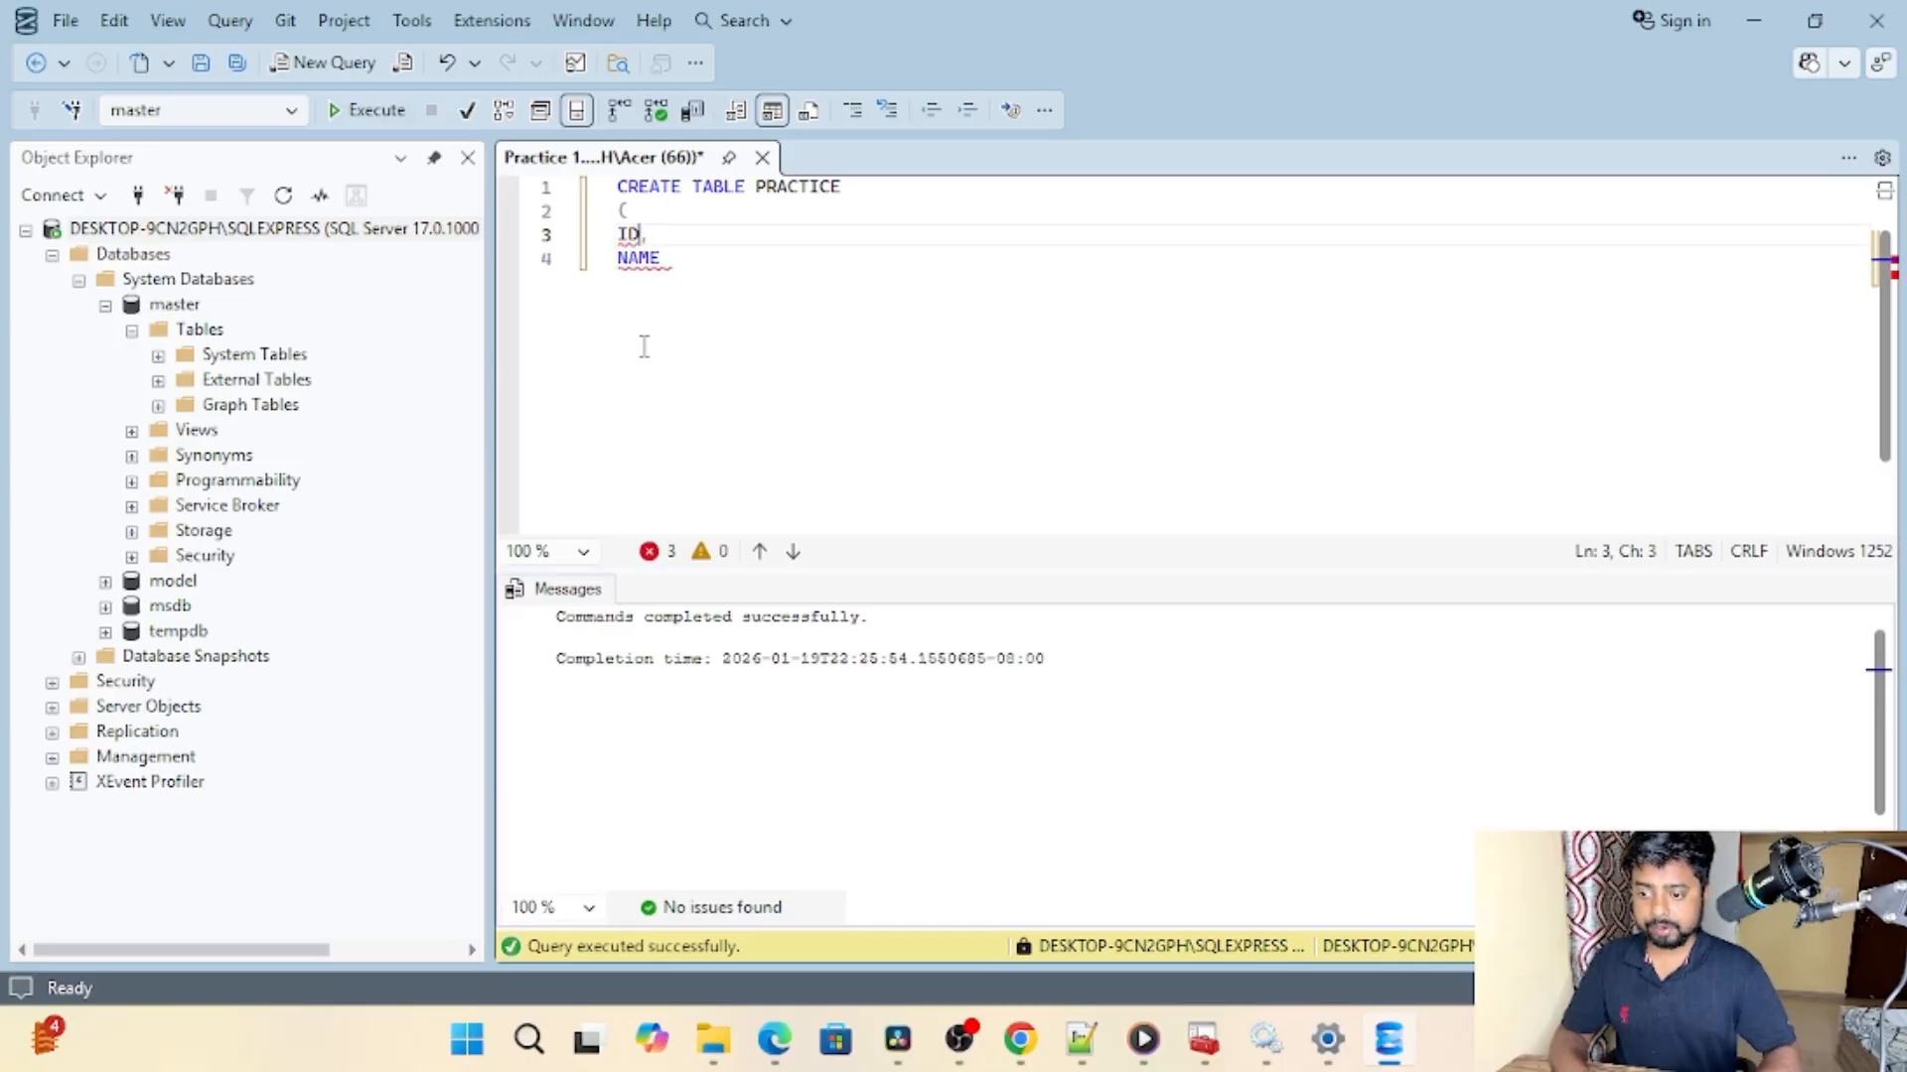
type("AS")
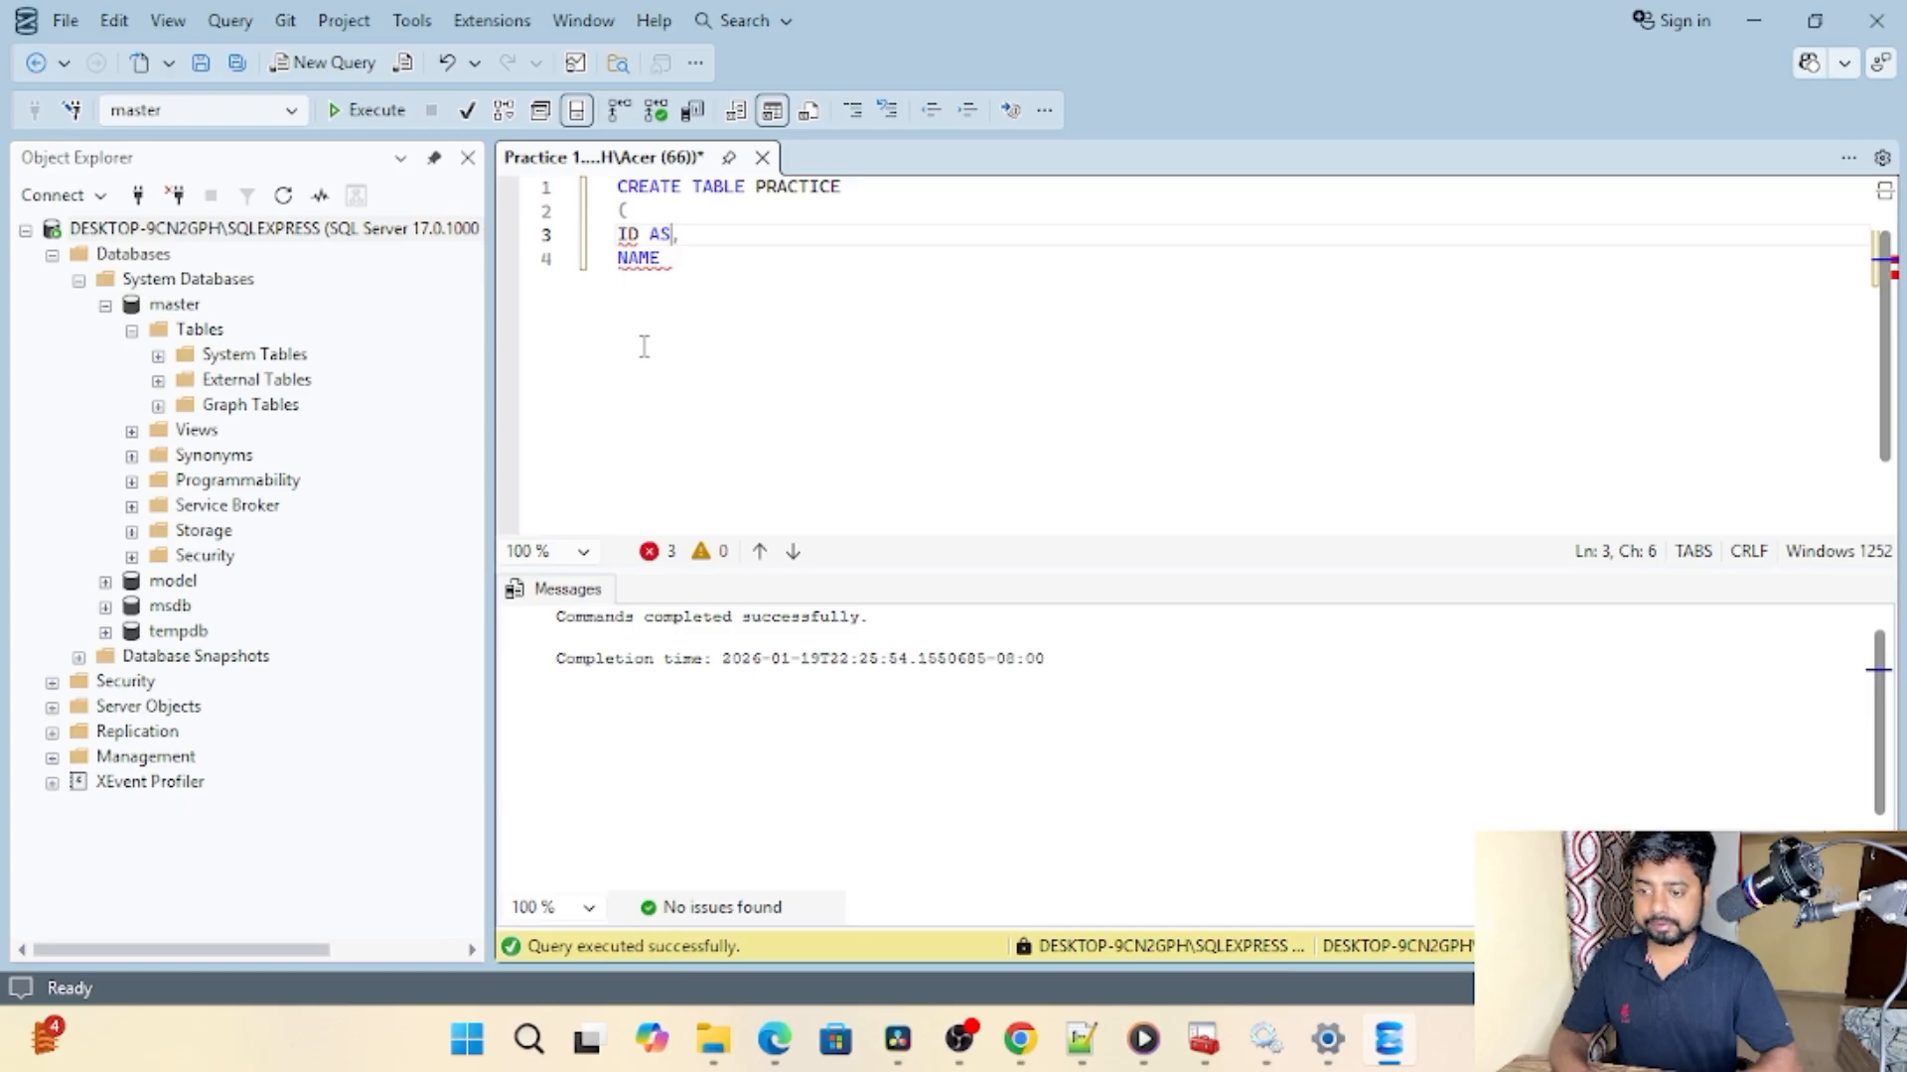
key("BackSpace")
key("BackSpace")
type("INT")
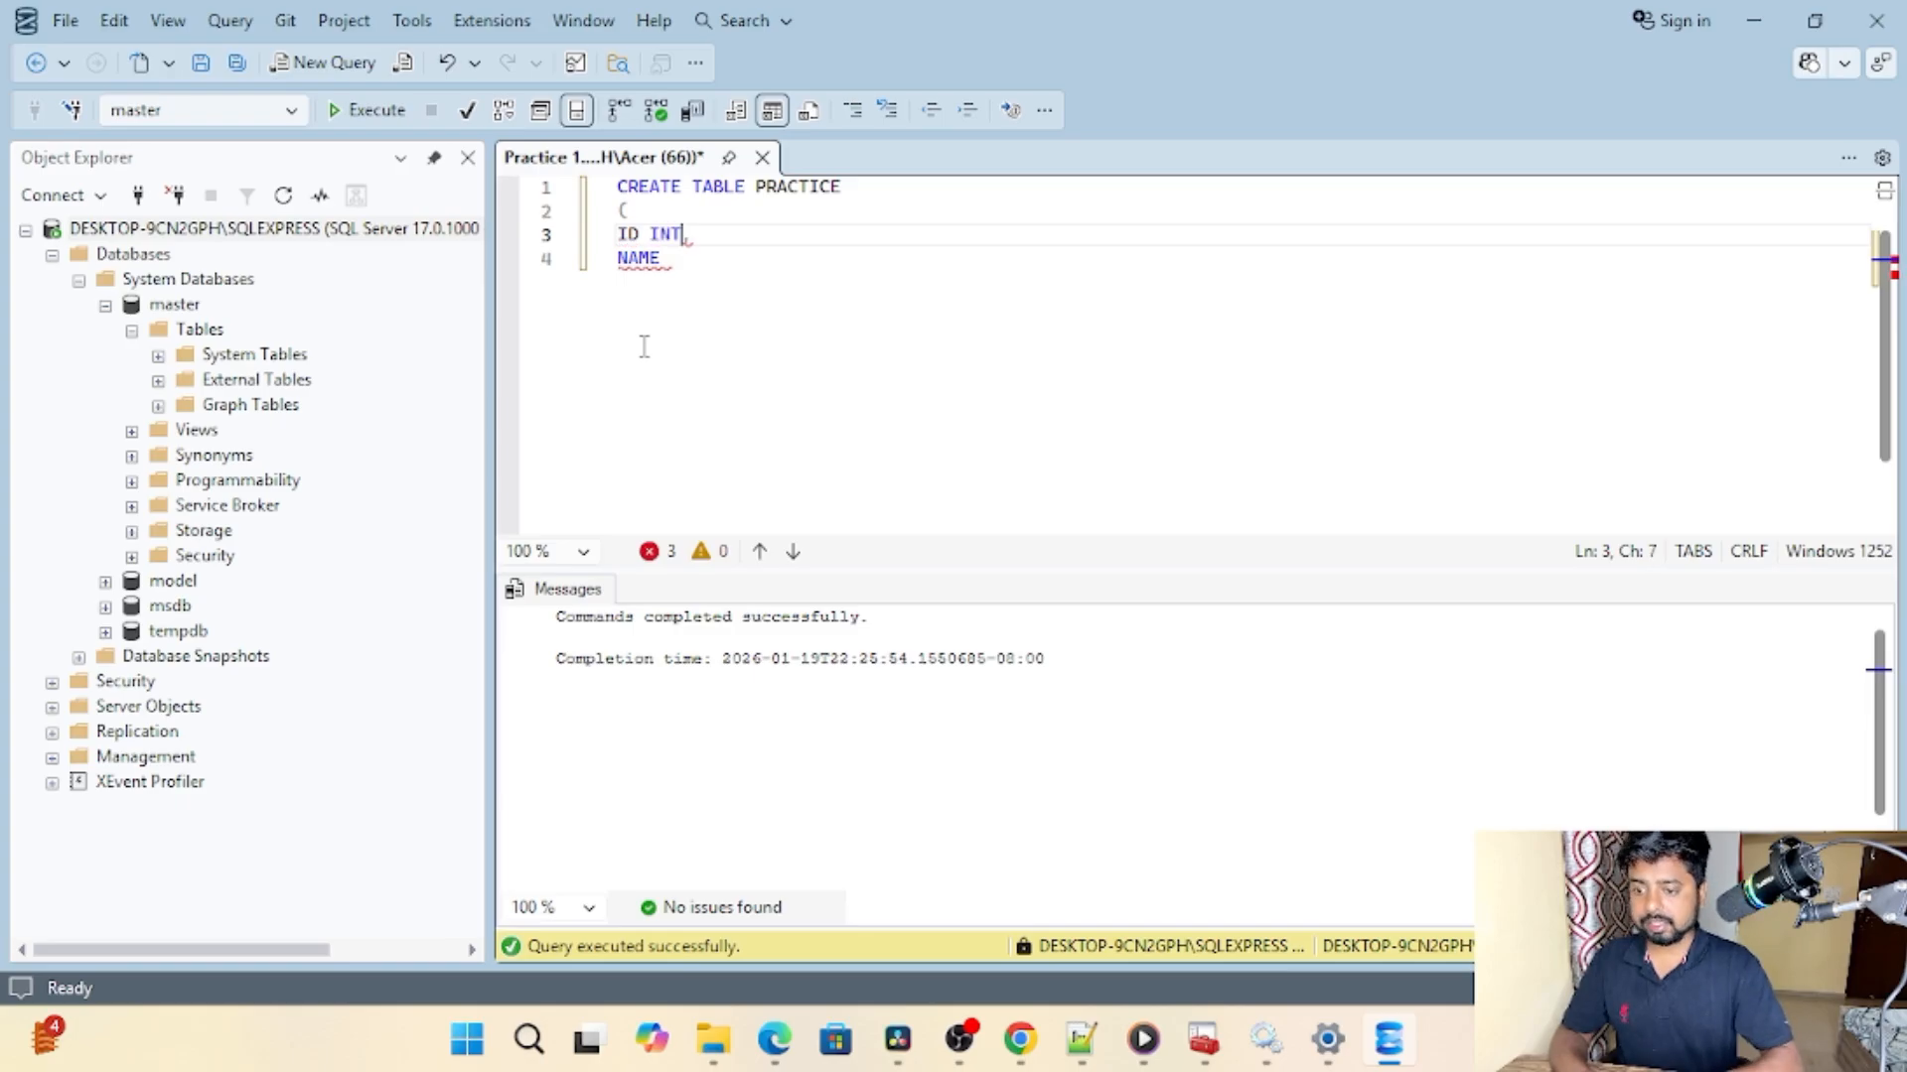
left_click(663, 257)
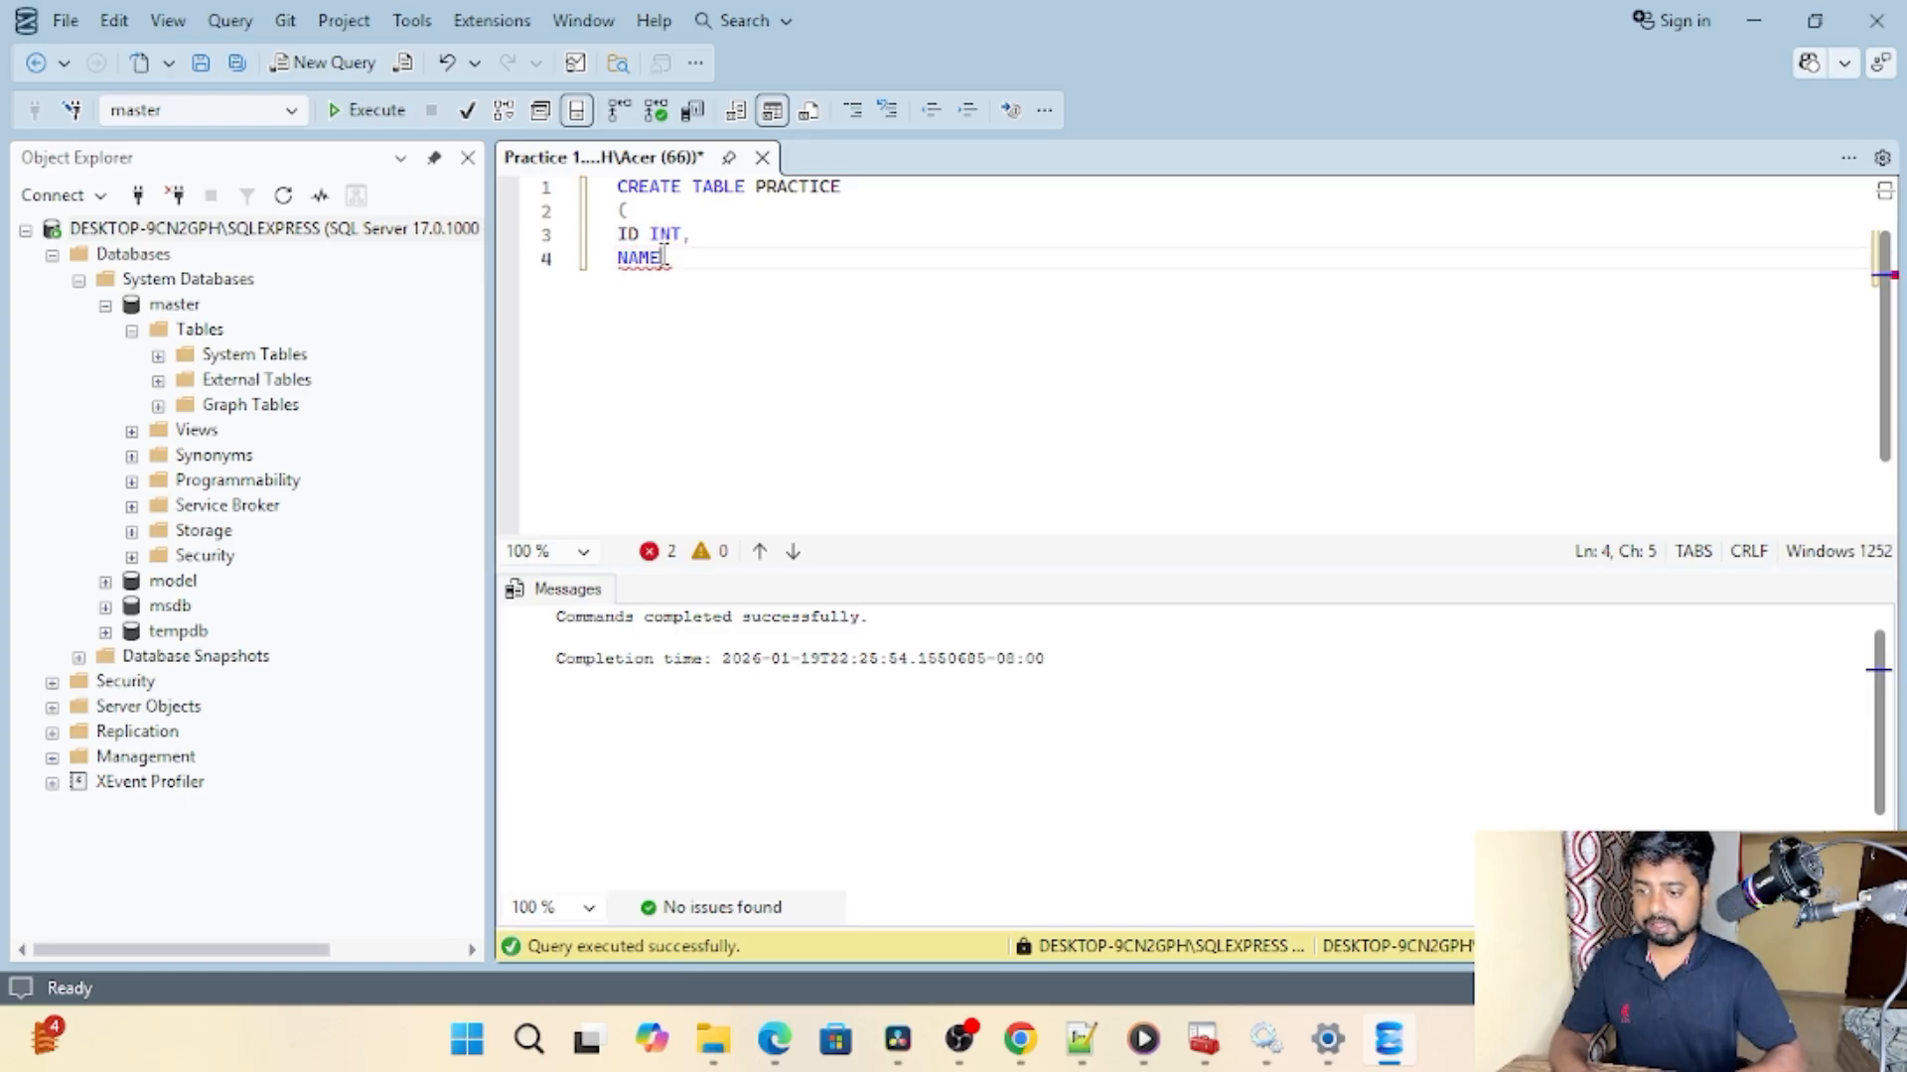
type("CHAR")
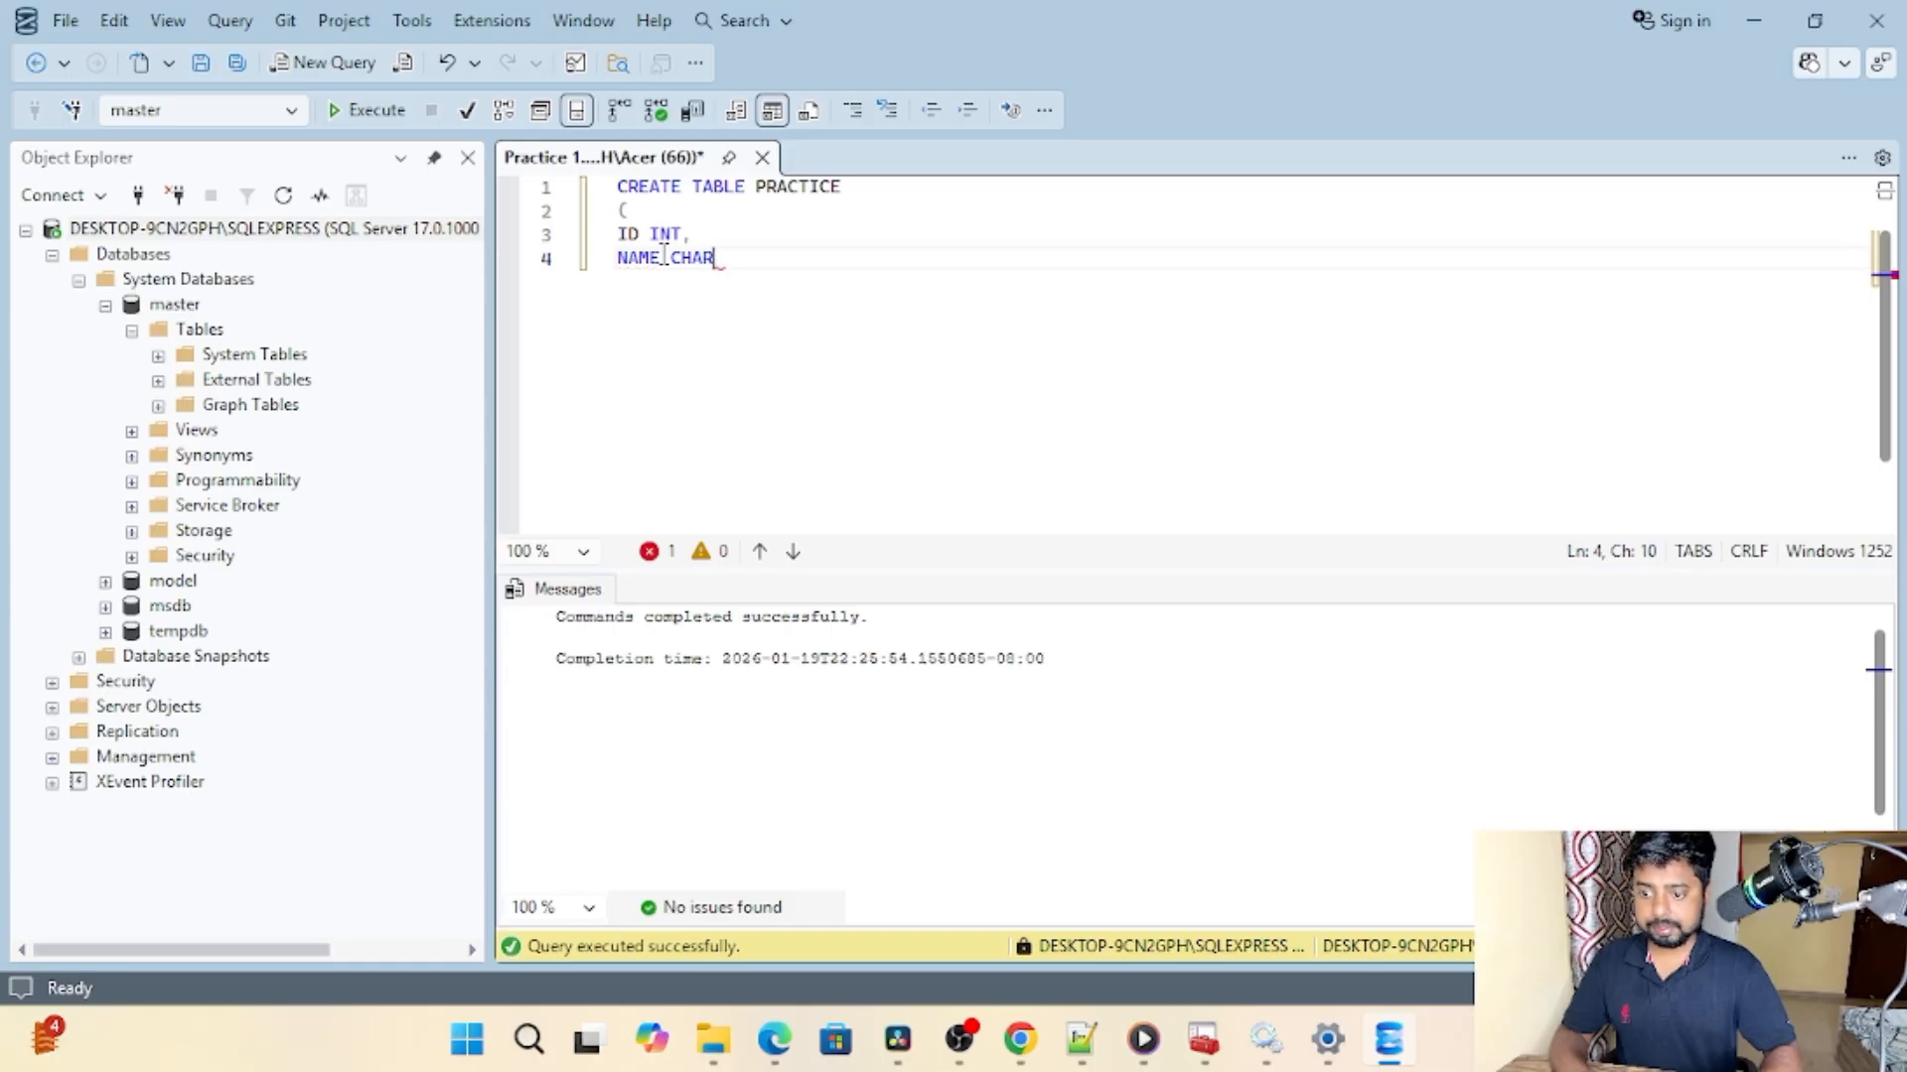
type(",")
key("Return")
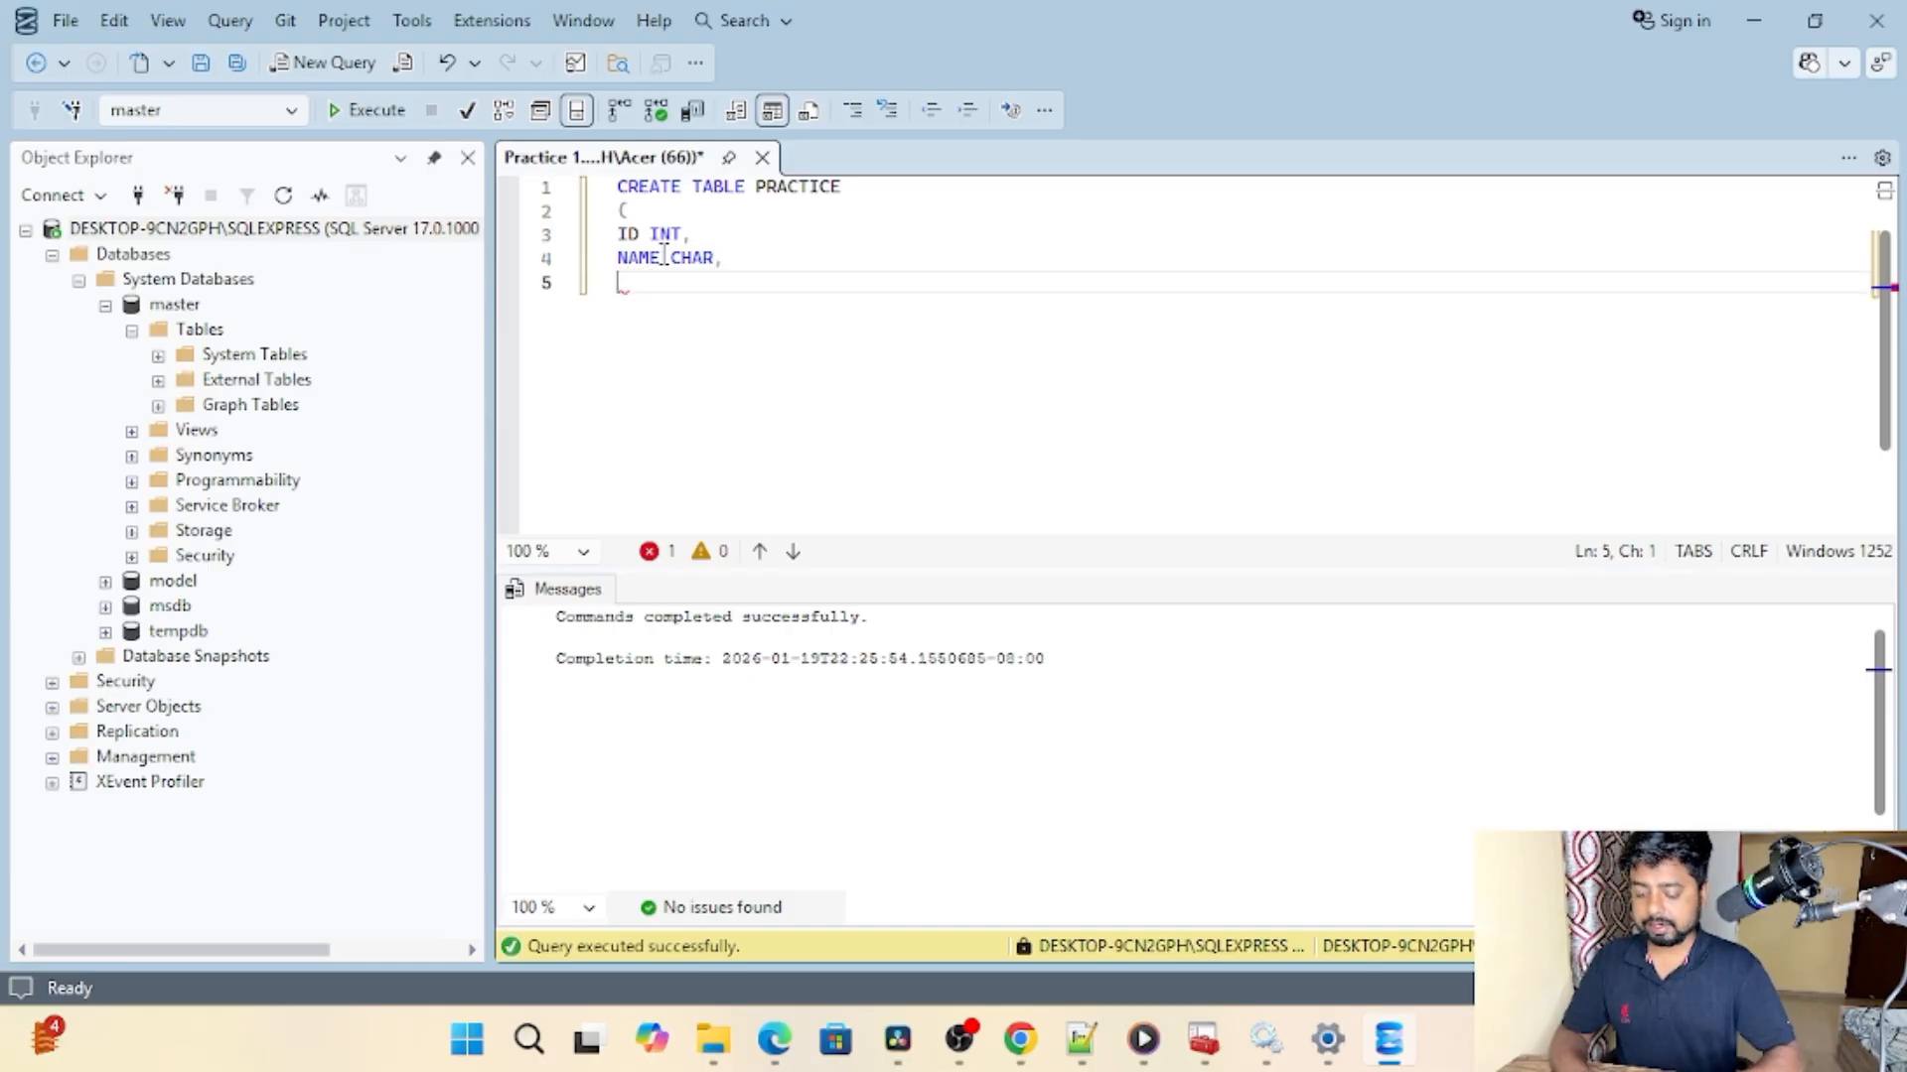
Step: Add the column SALARY INT to the PRACTICE table statement and close the parenthesis on a new line
type("SA")
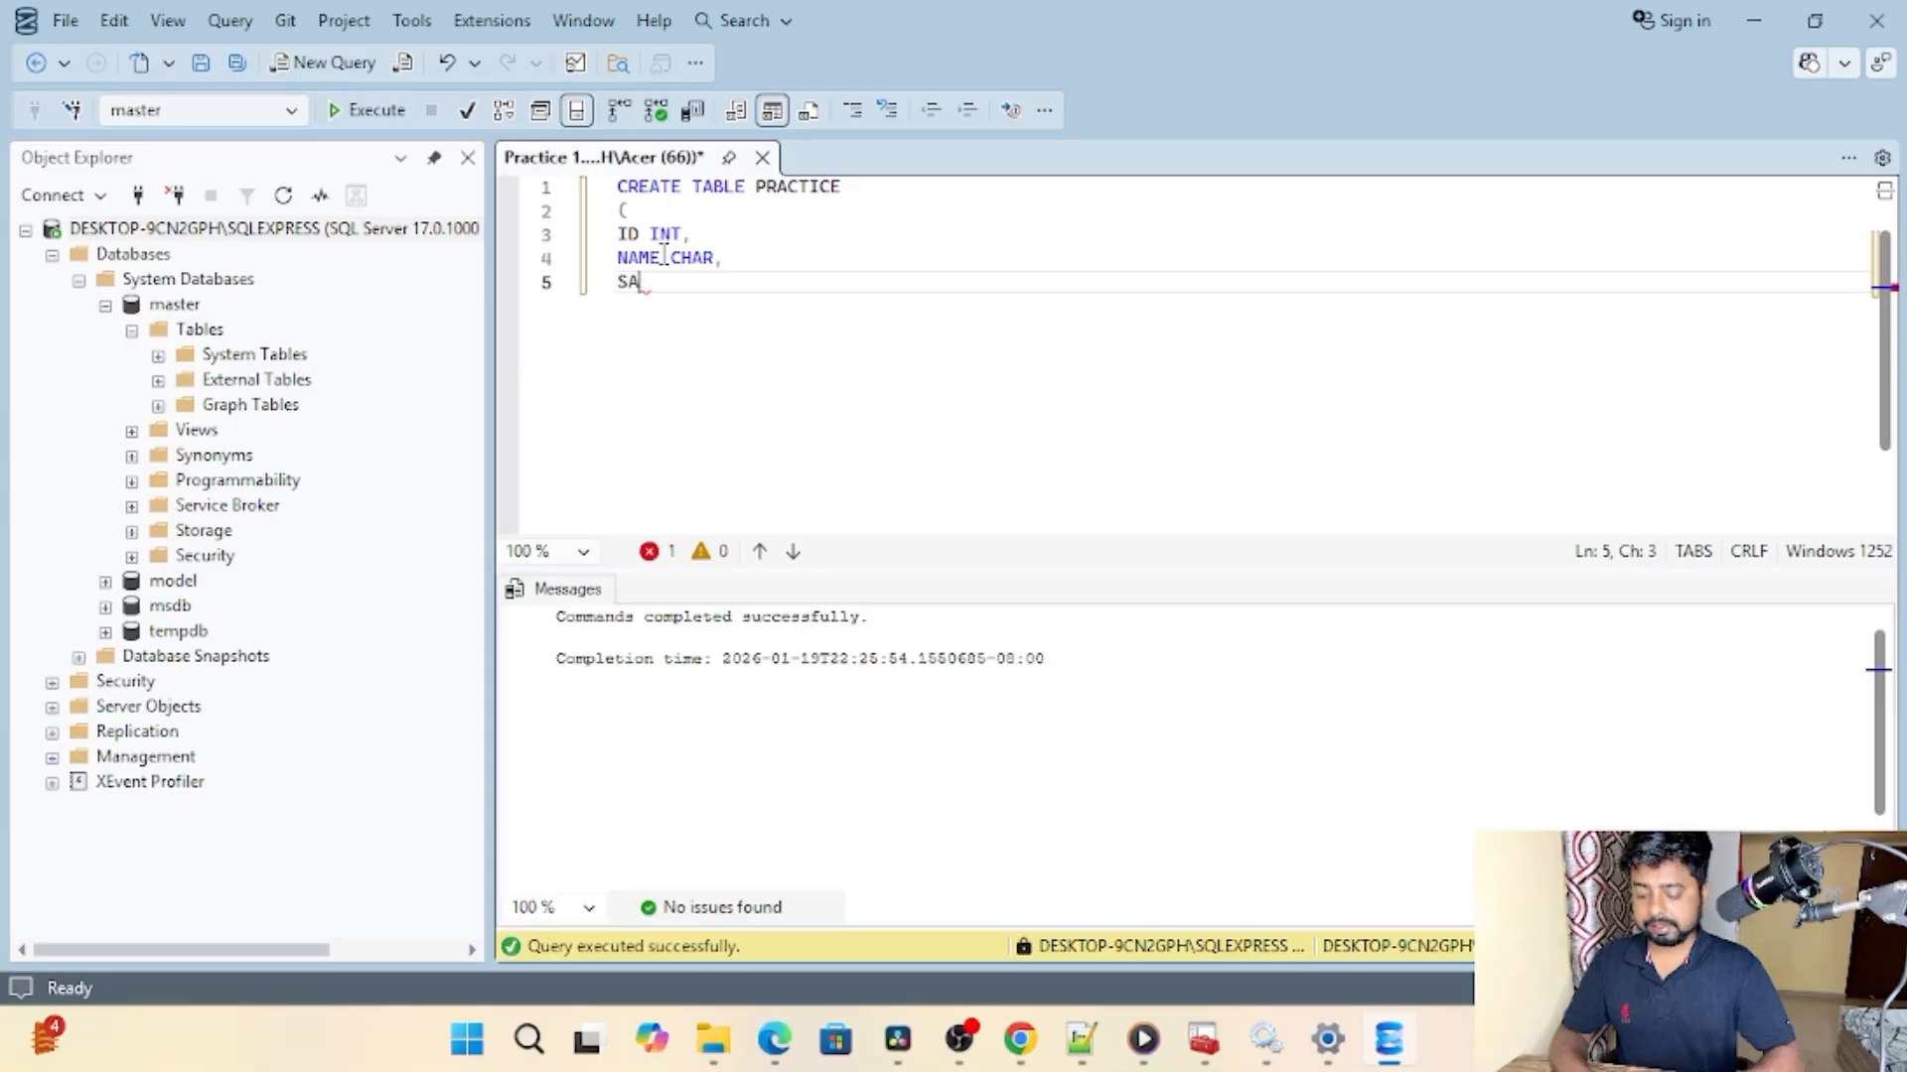
type("LARY")
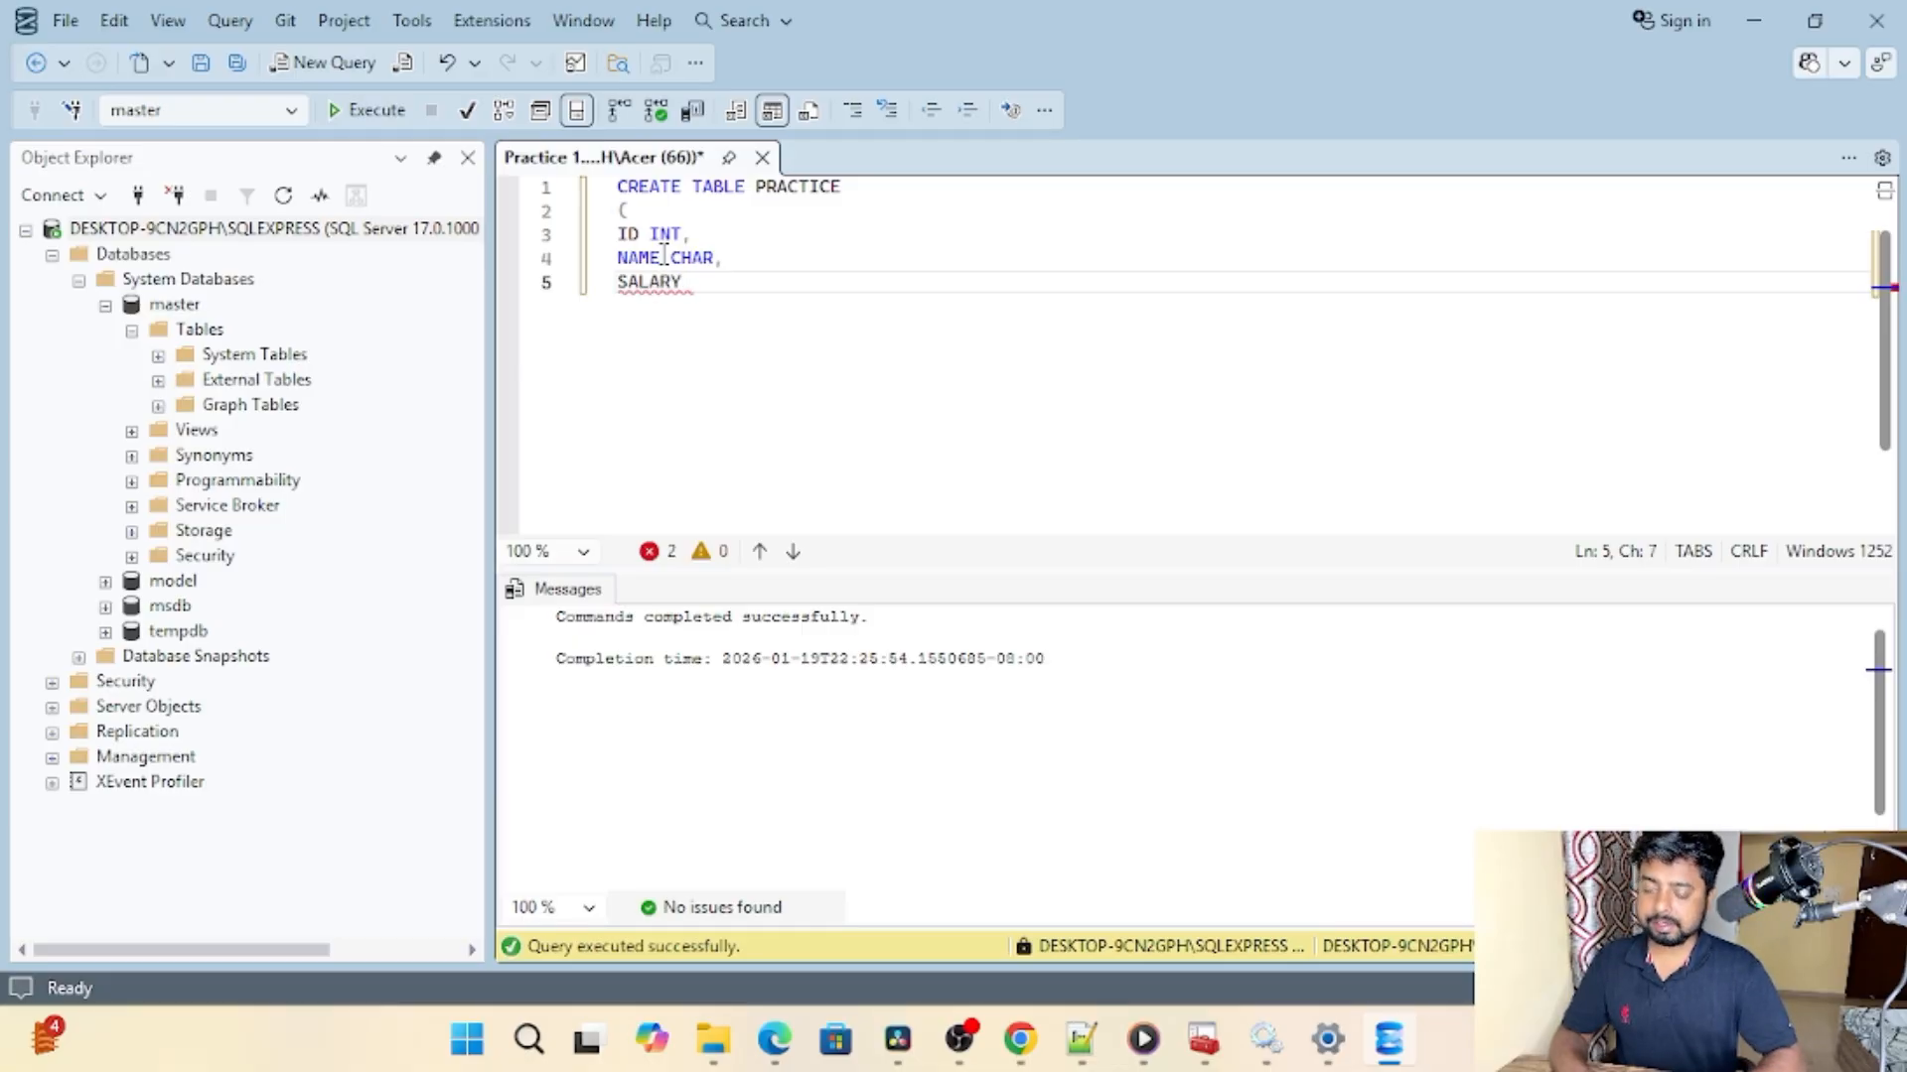
type(" INR")
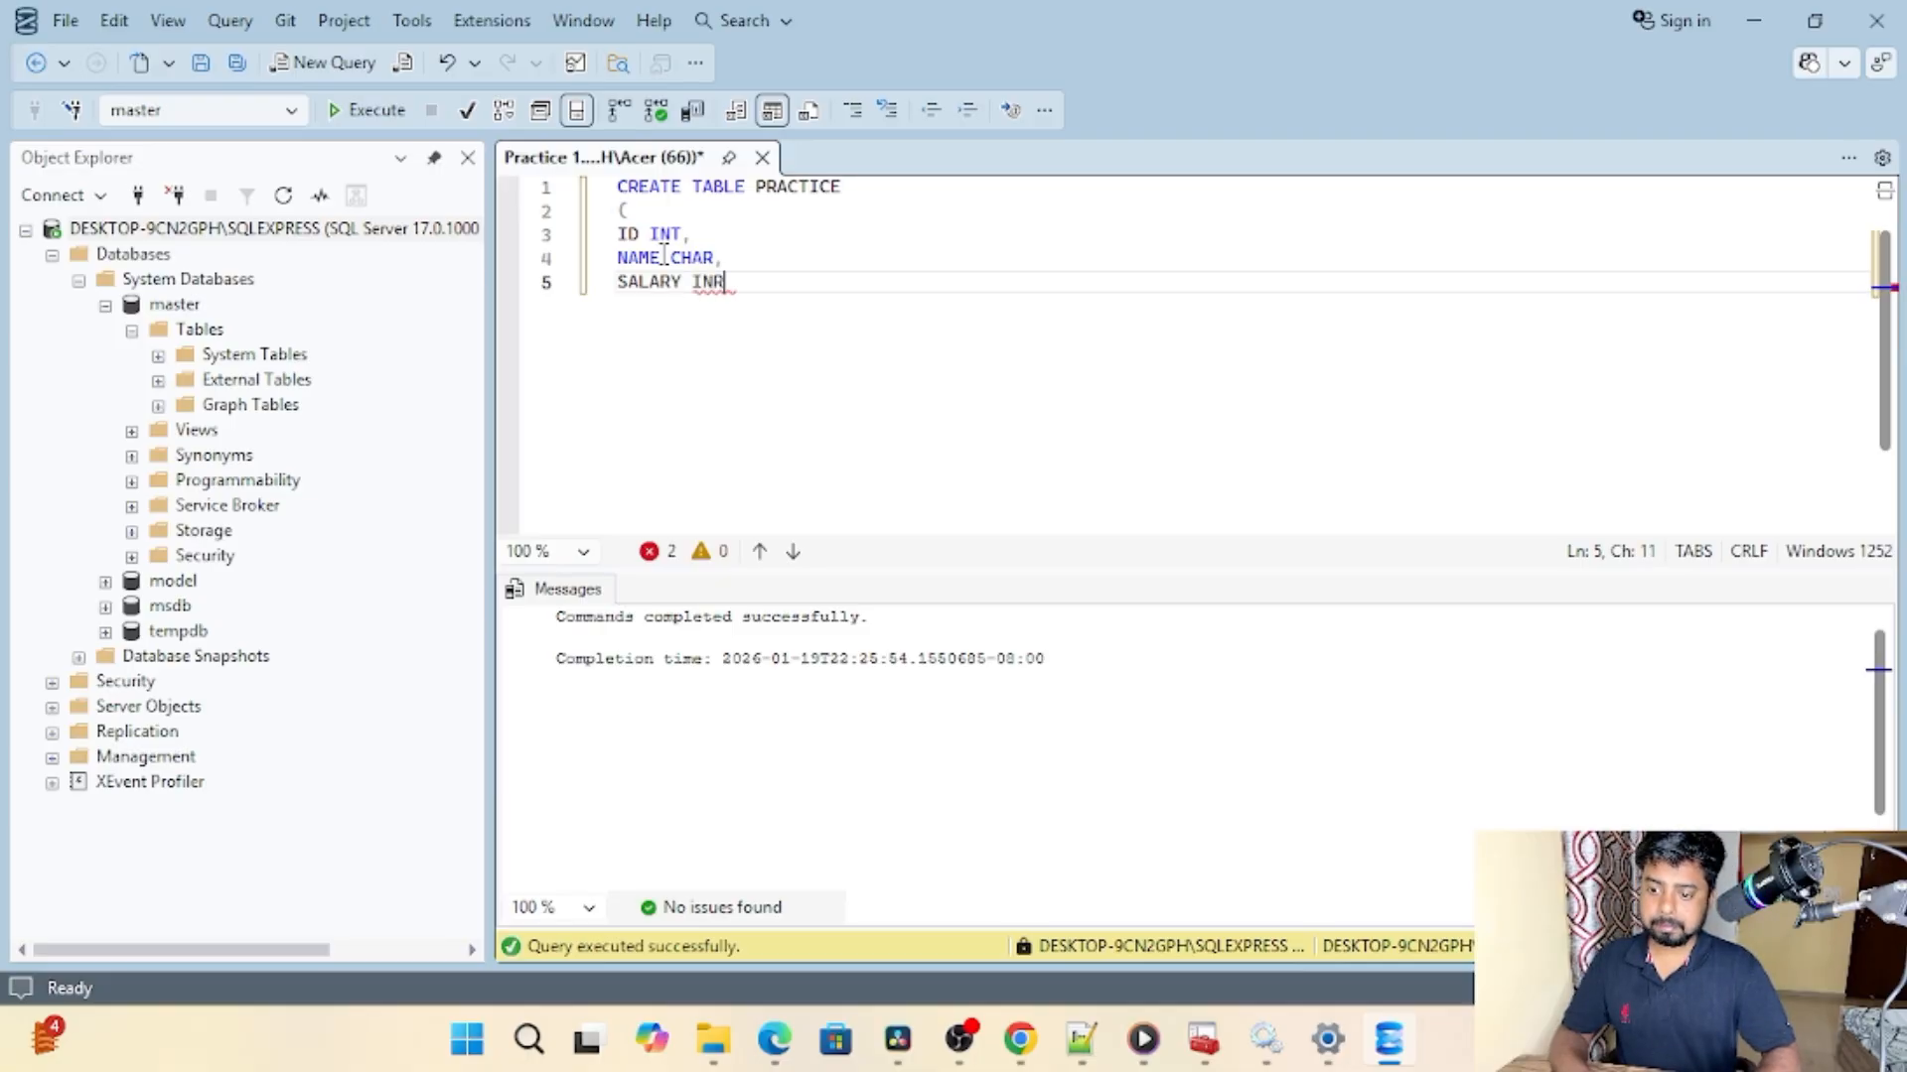
key("BackSpace")
type("T")
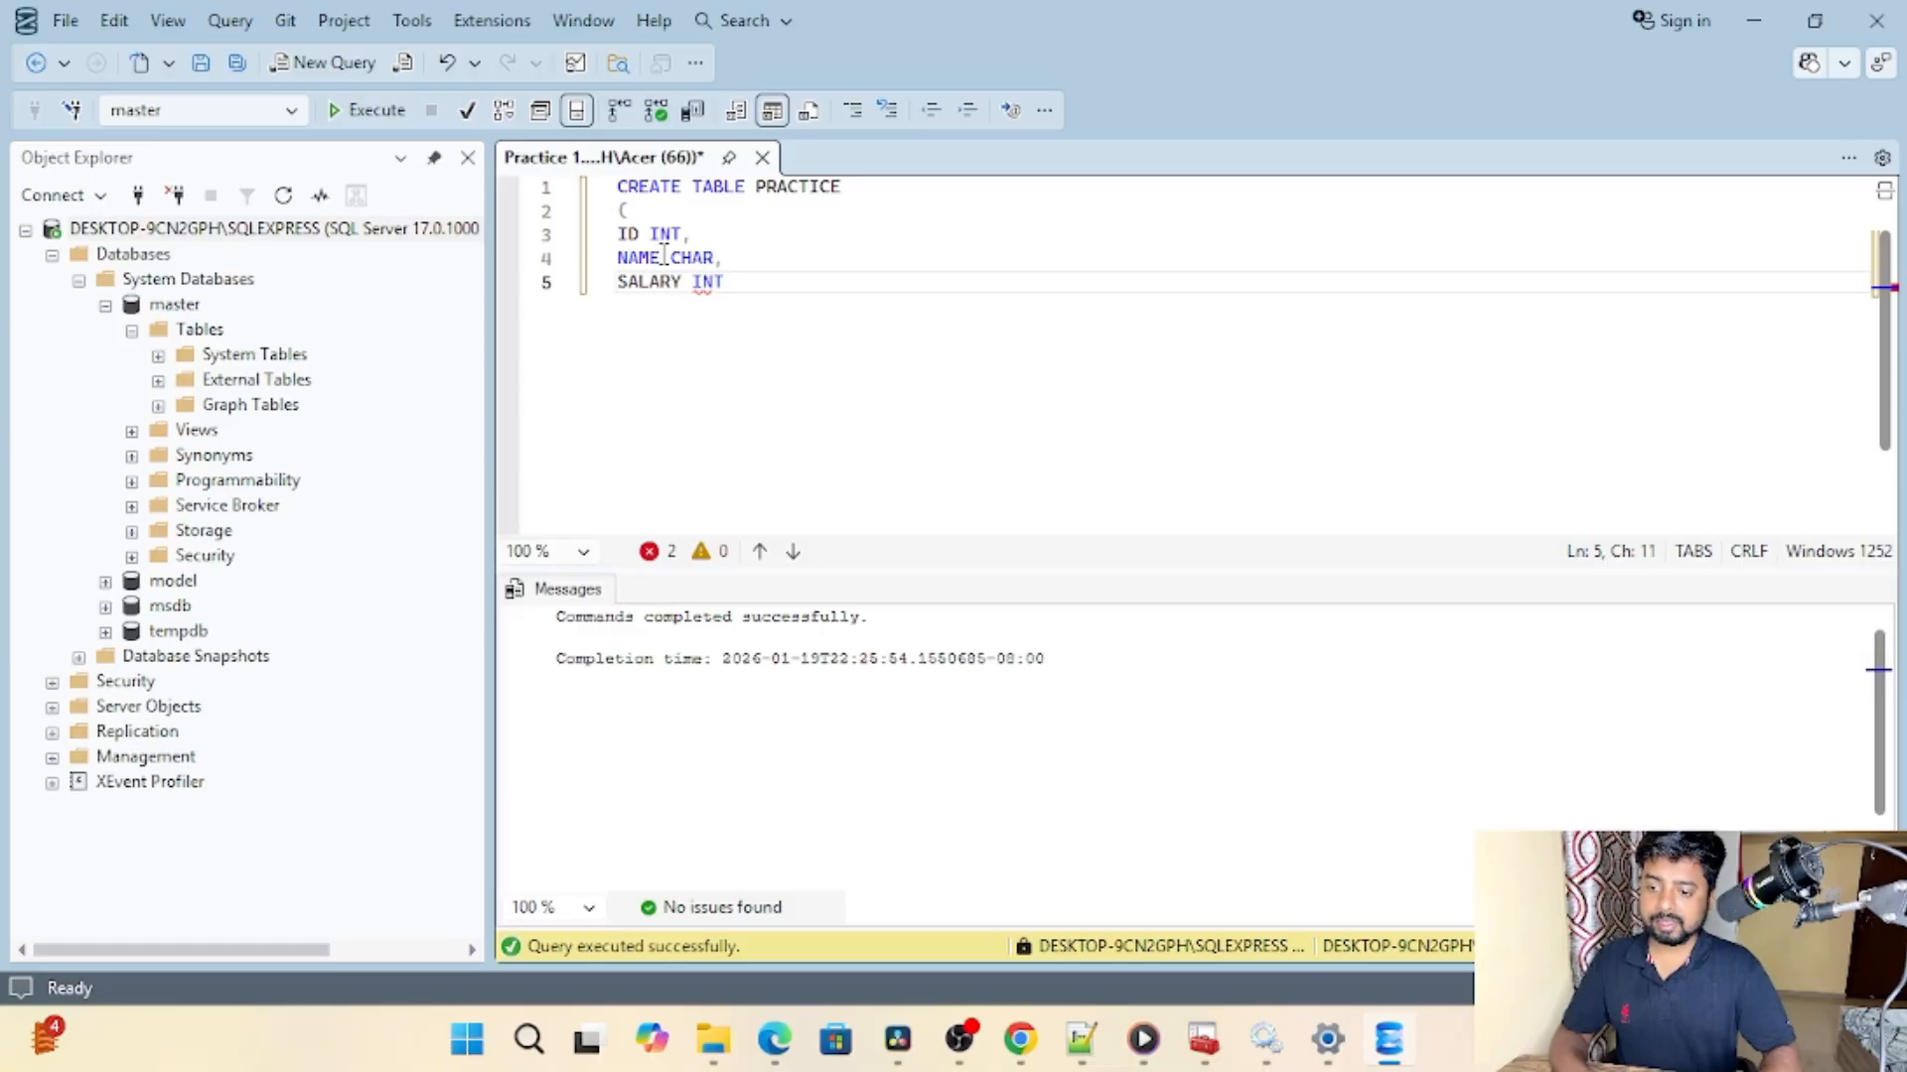
key("Return")
type(")")
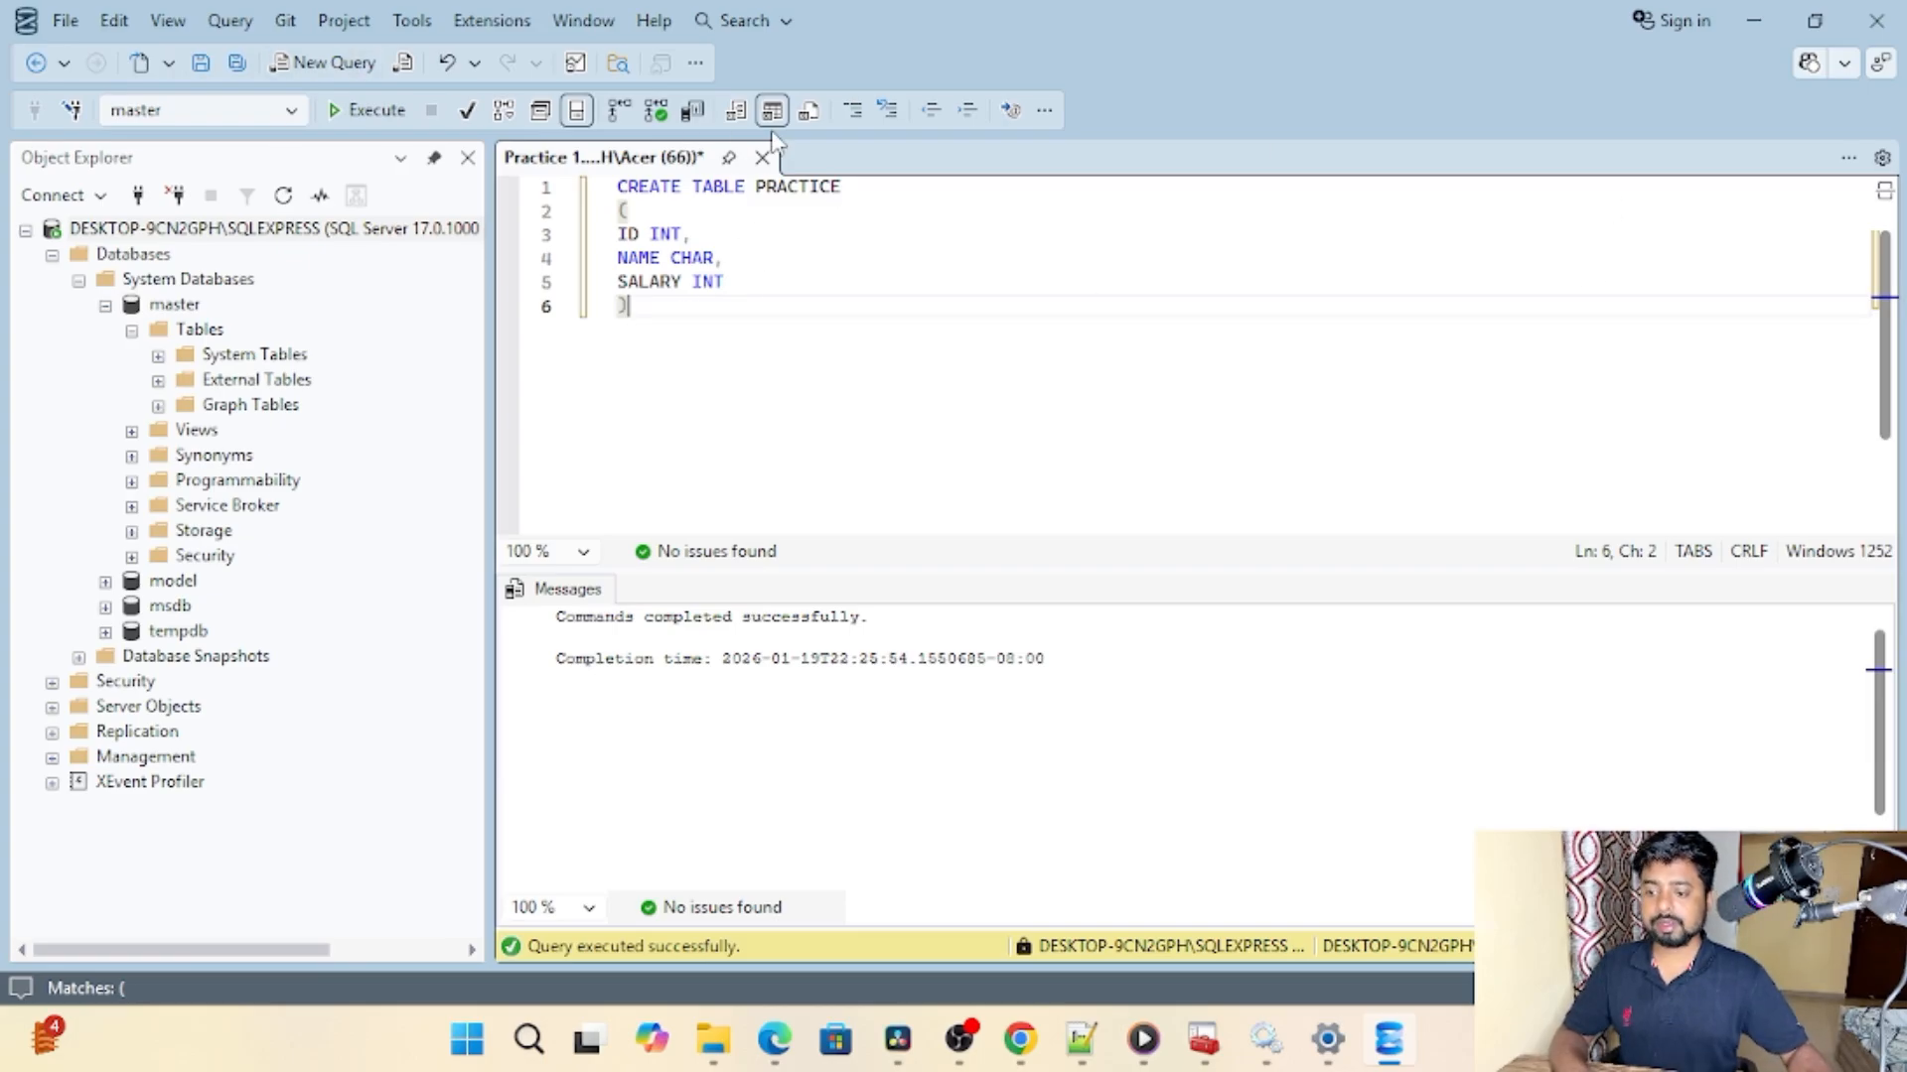
Step: End the CREATE TABLE statement with a semicolon and execute the query
type(";")
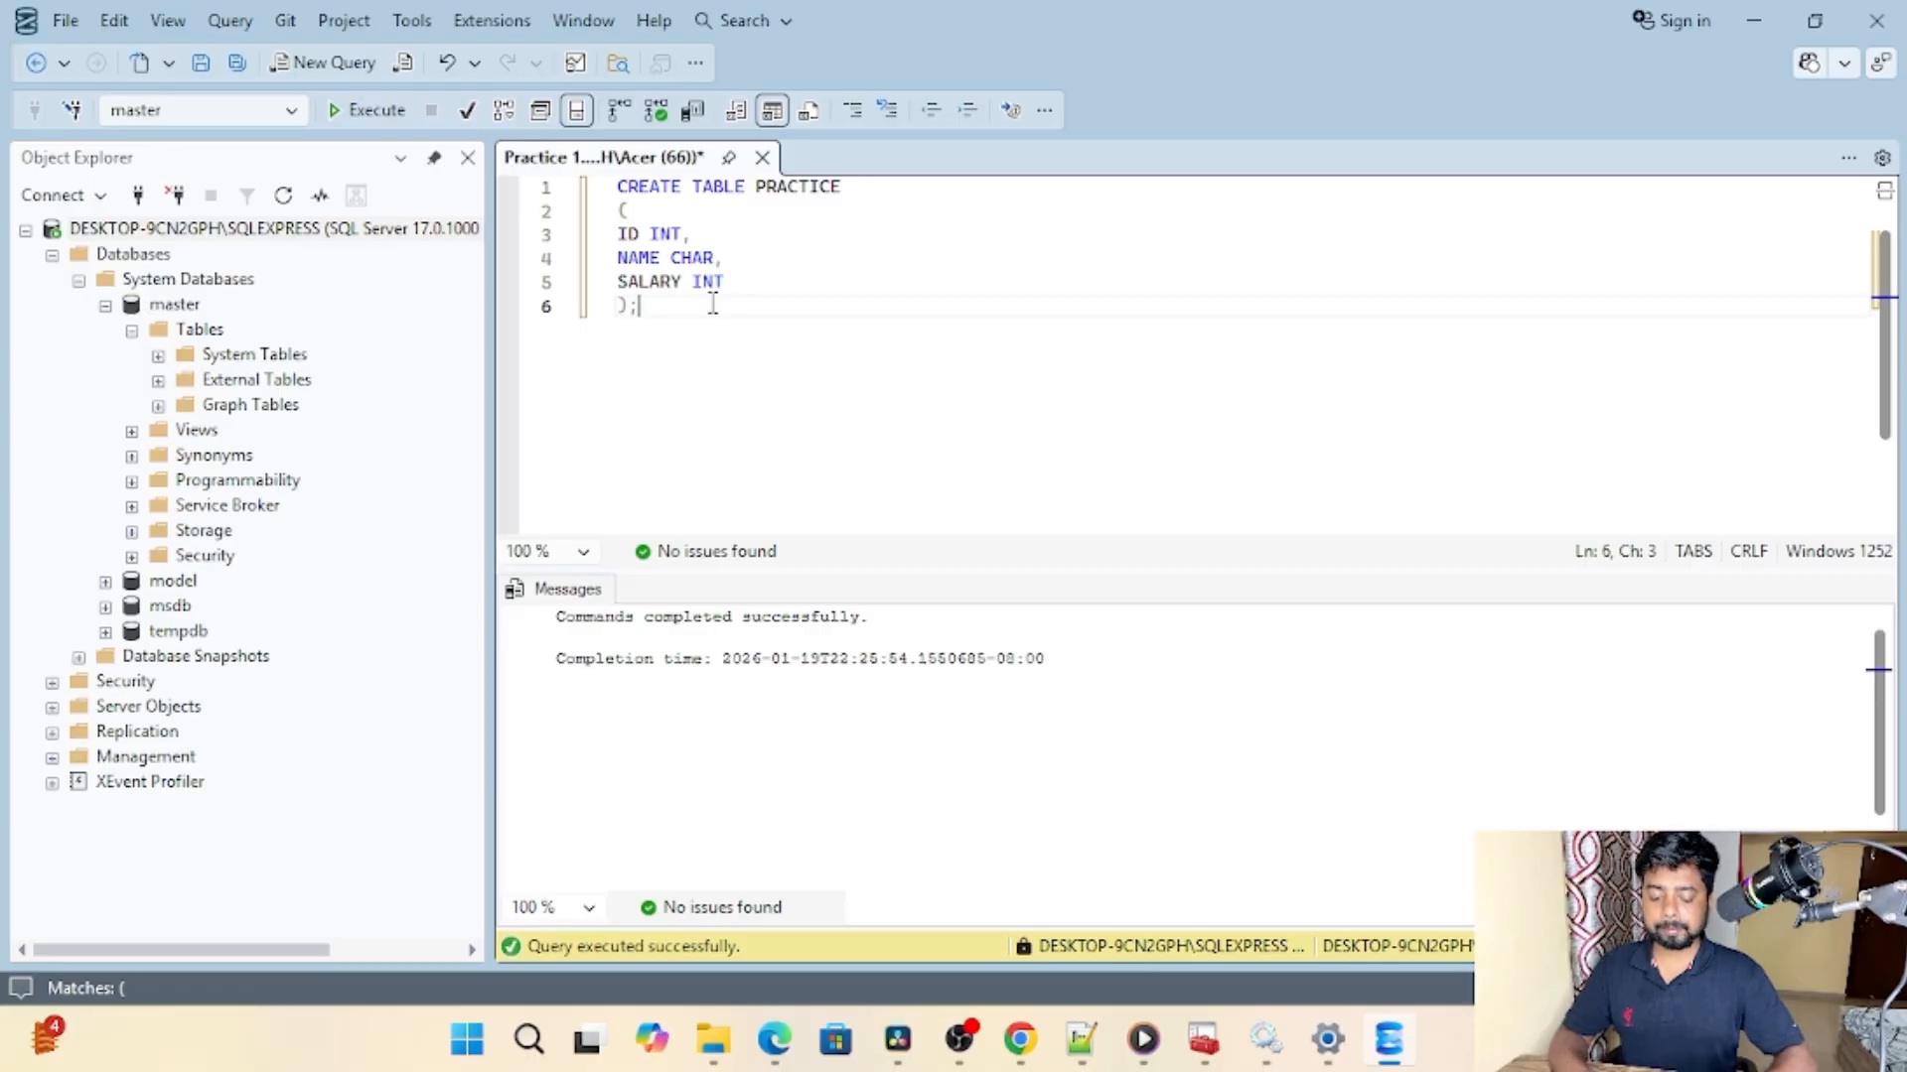
left_click(715, 258)
left_click(378, 112)
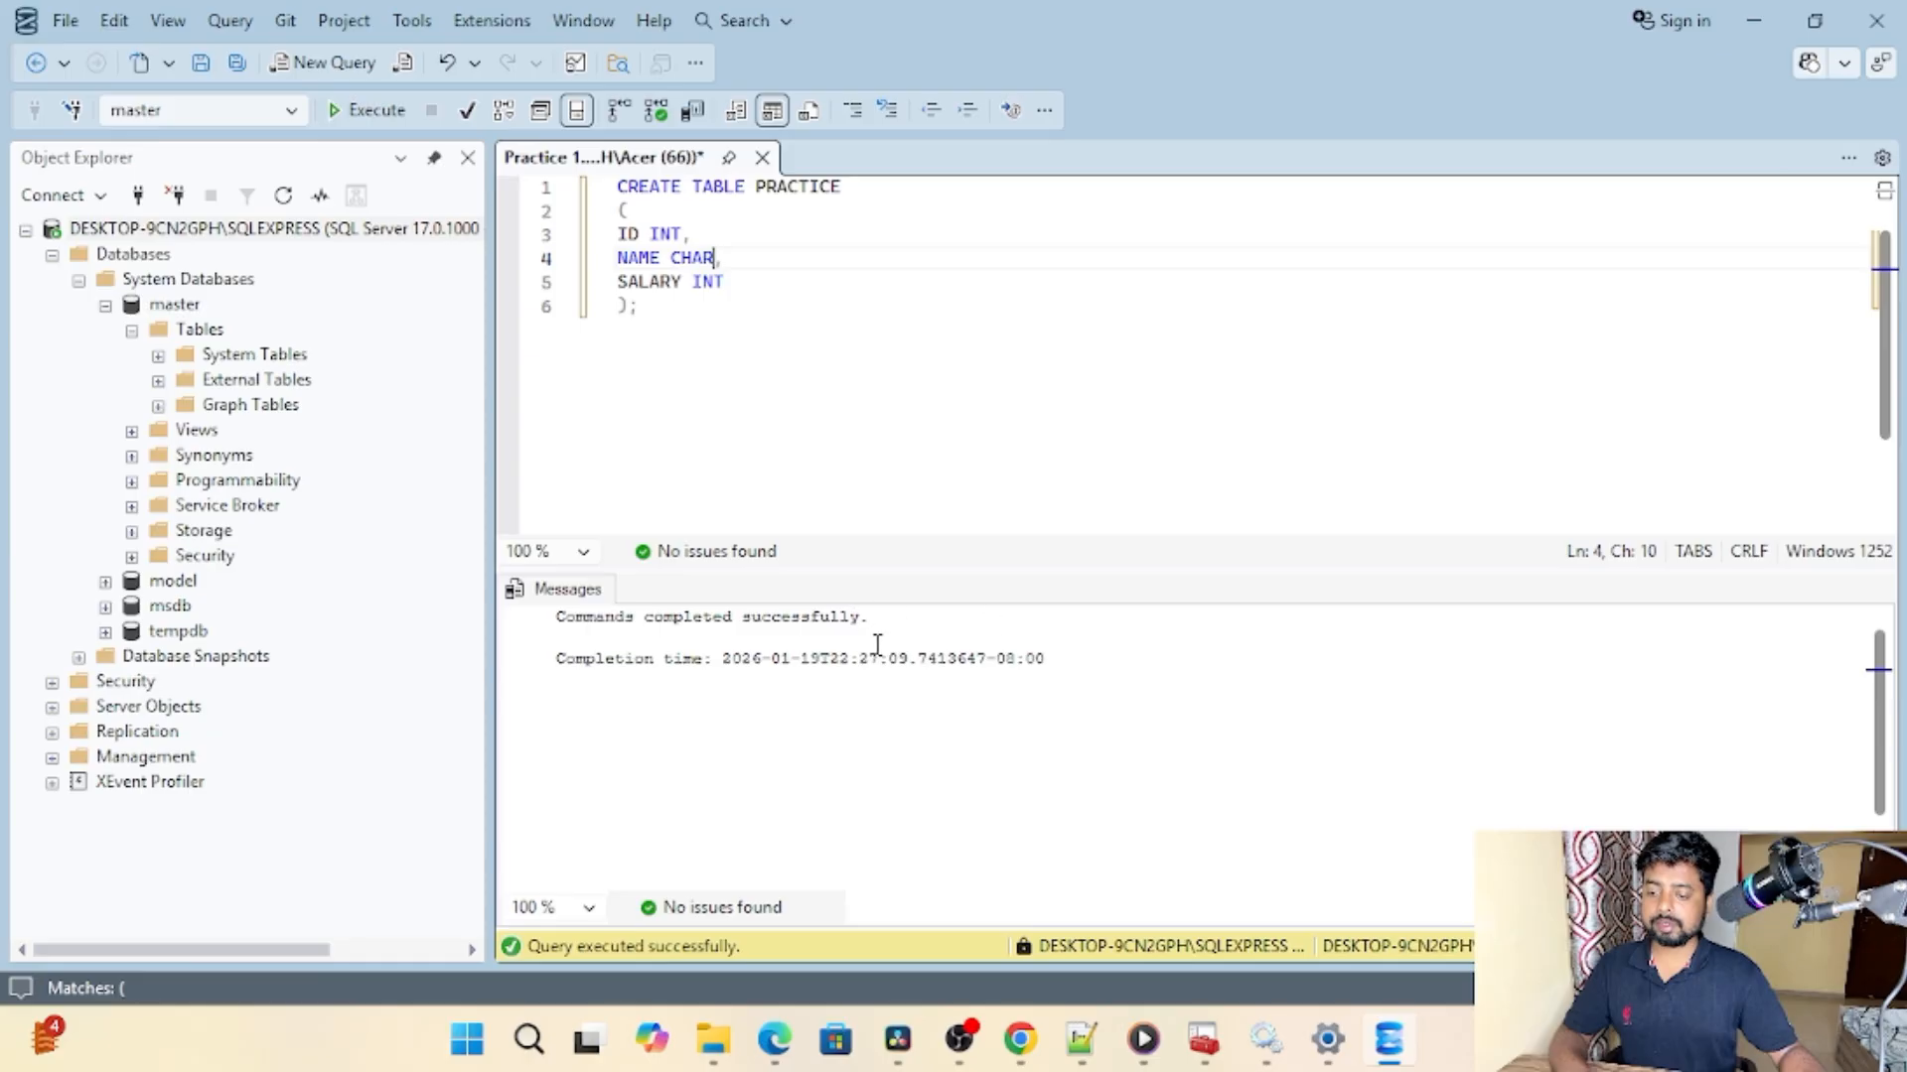
Step: Add the comment "-- BASIC FUNCTION ON SSMS" below the CREATE TABLE statement, leaving one blank line between them
left_click(813, 348)
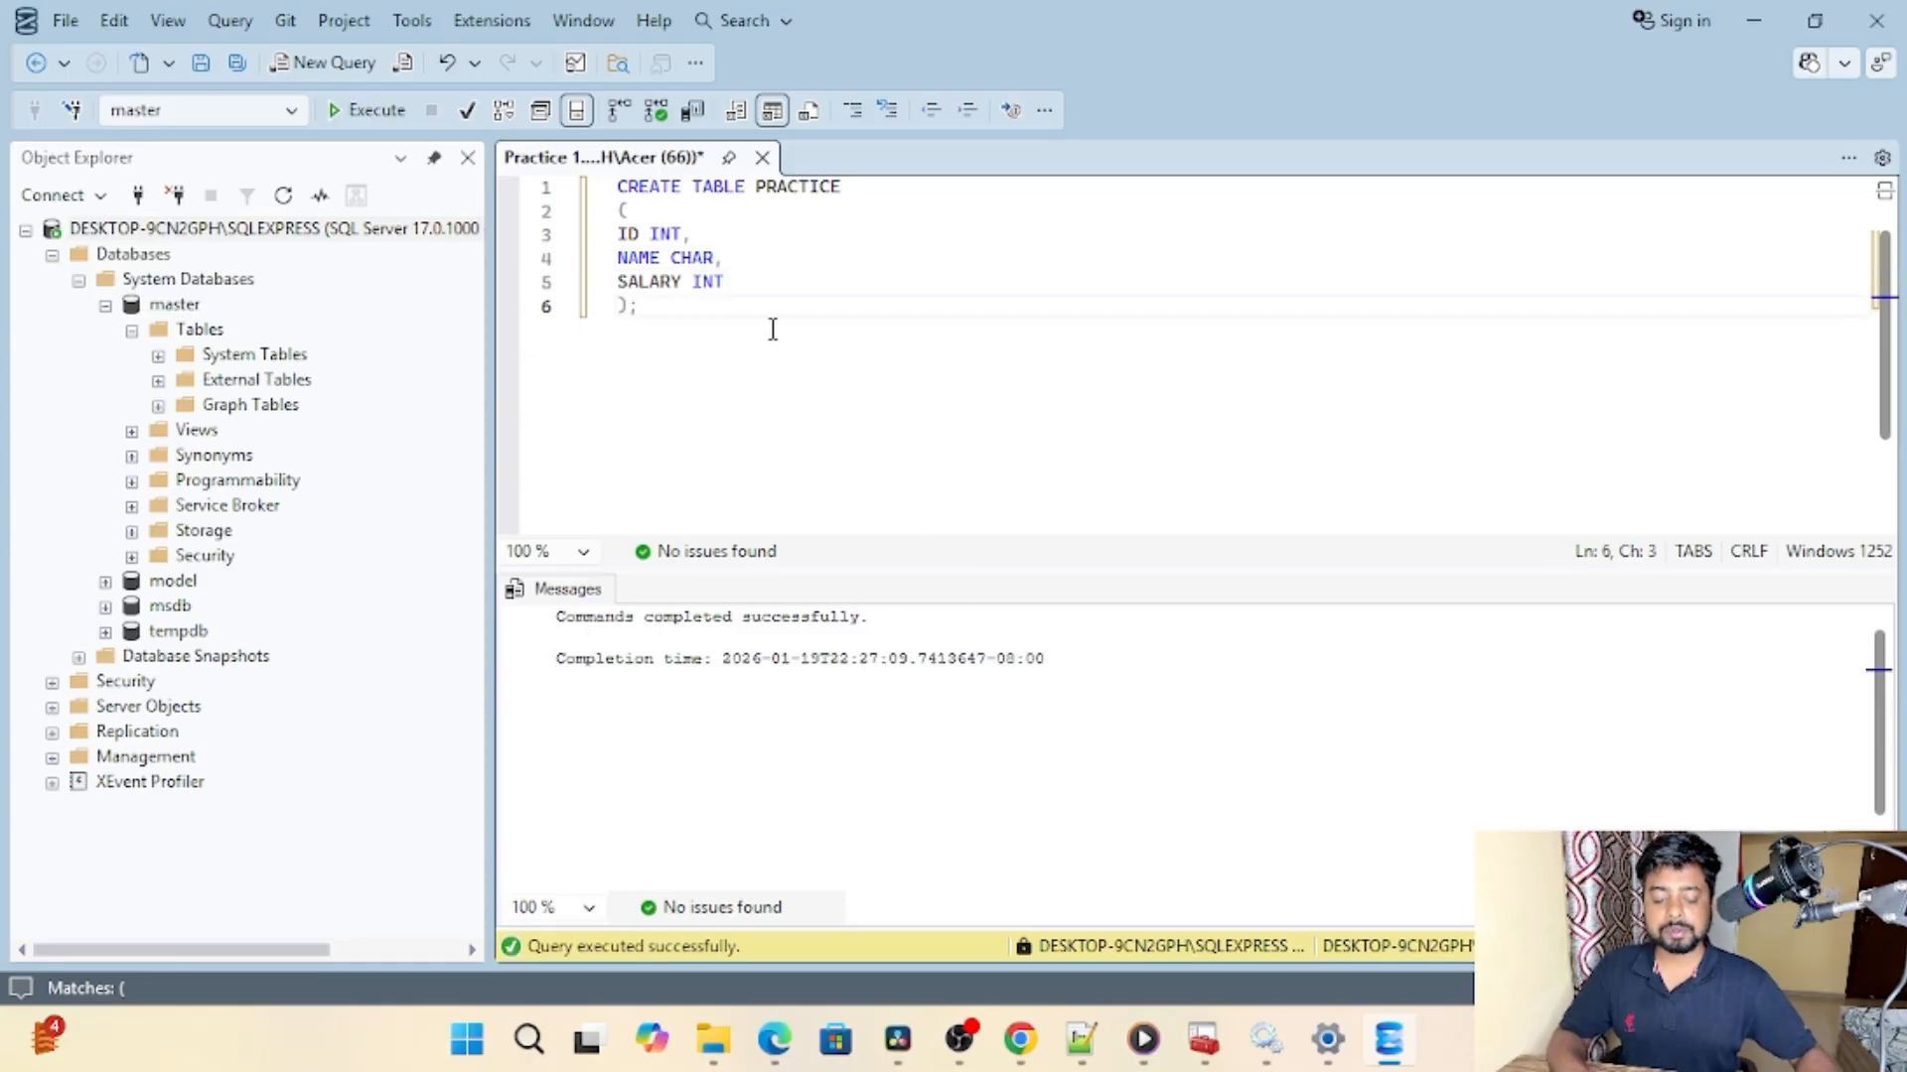
key("Return")
key("Return")
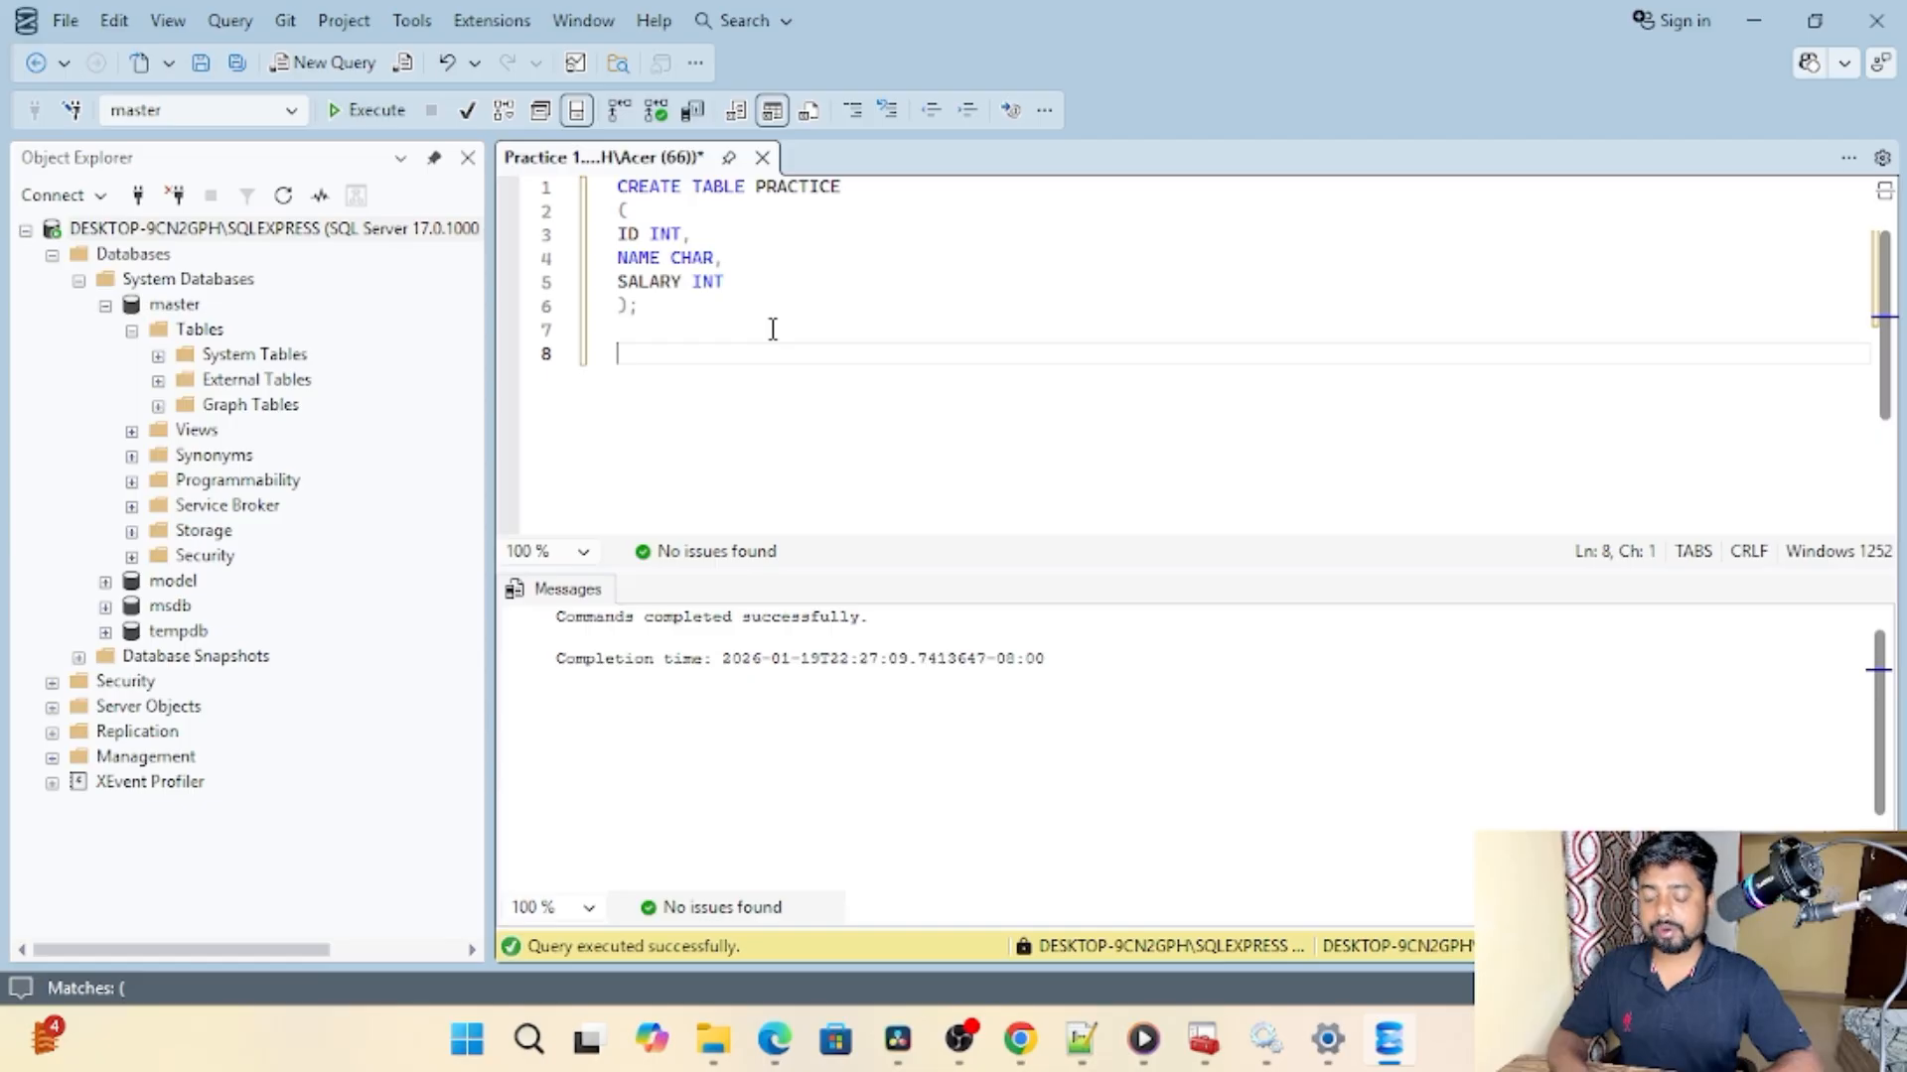
type("-- ")
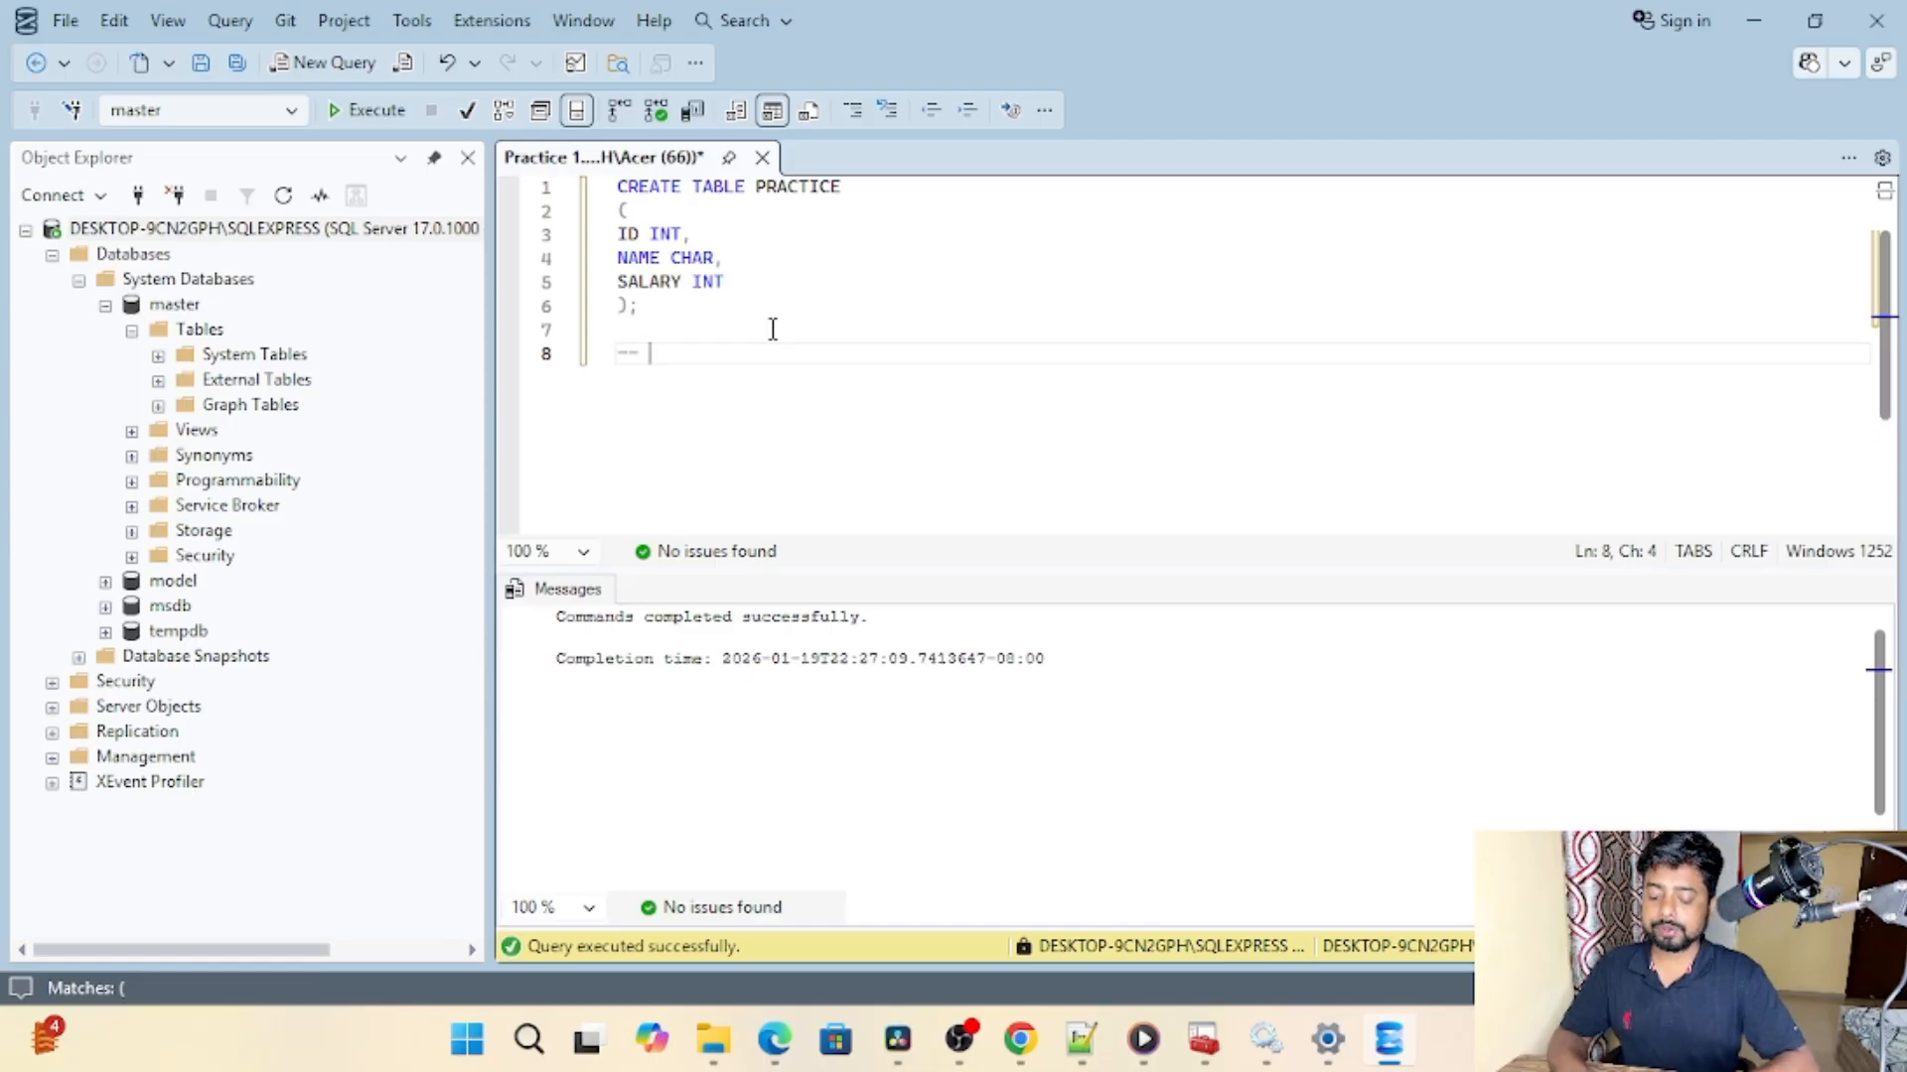
type("BASIC FUN")
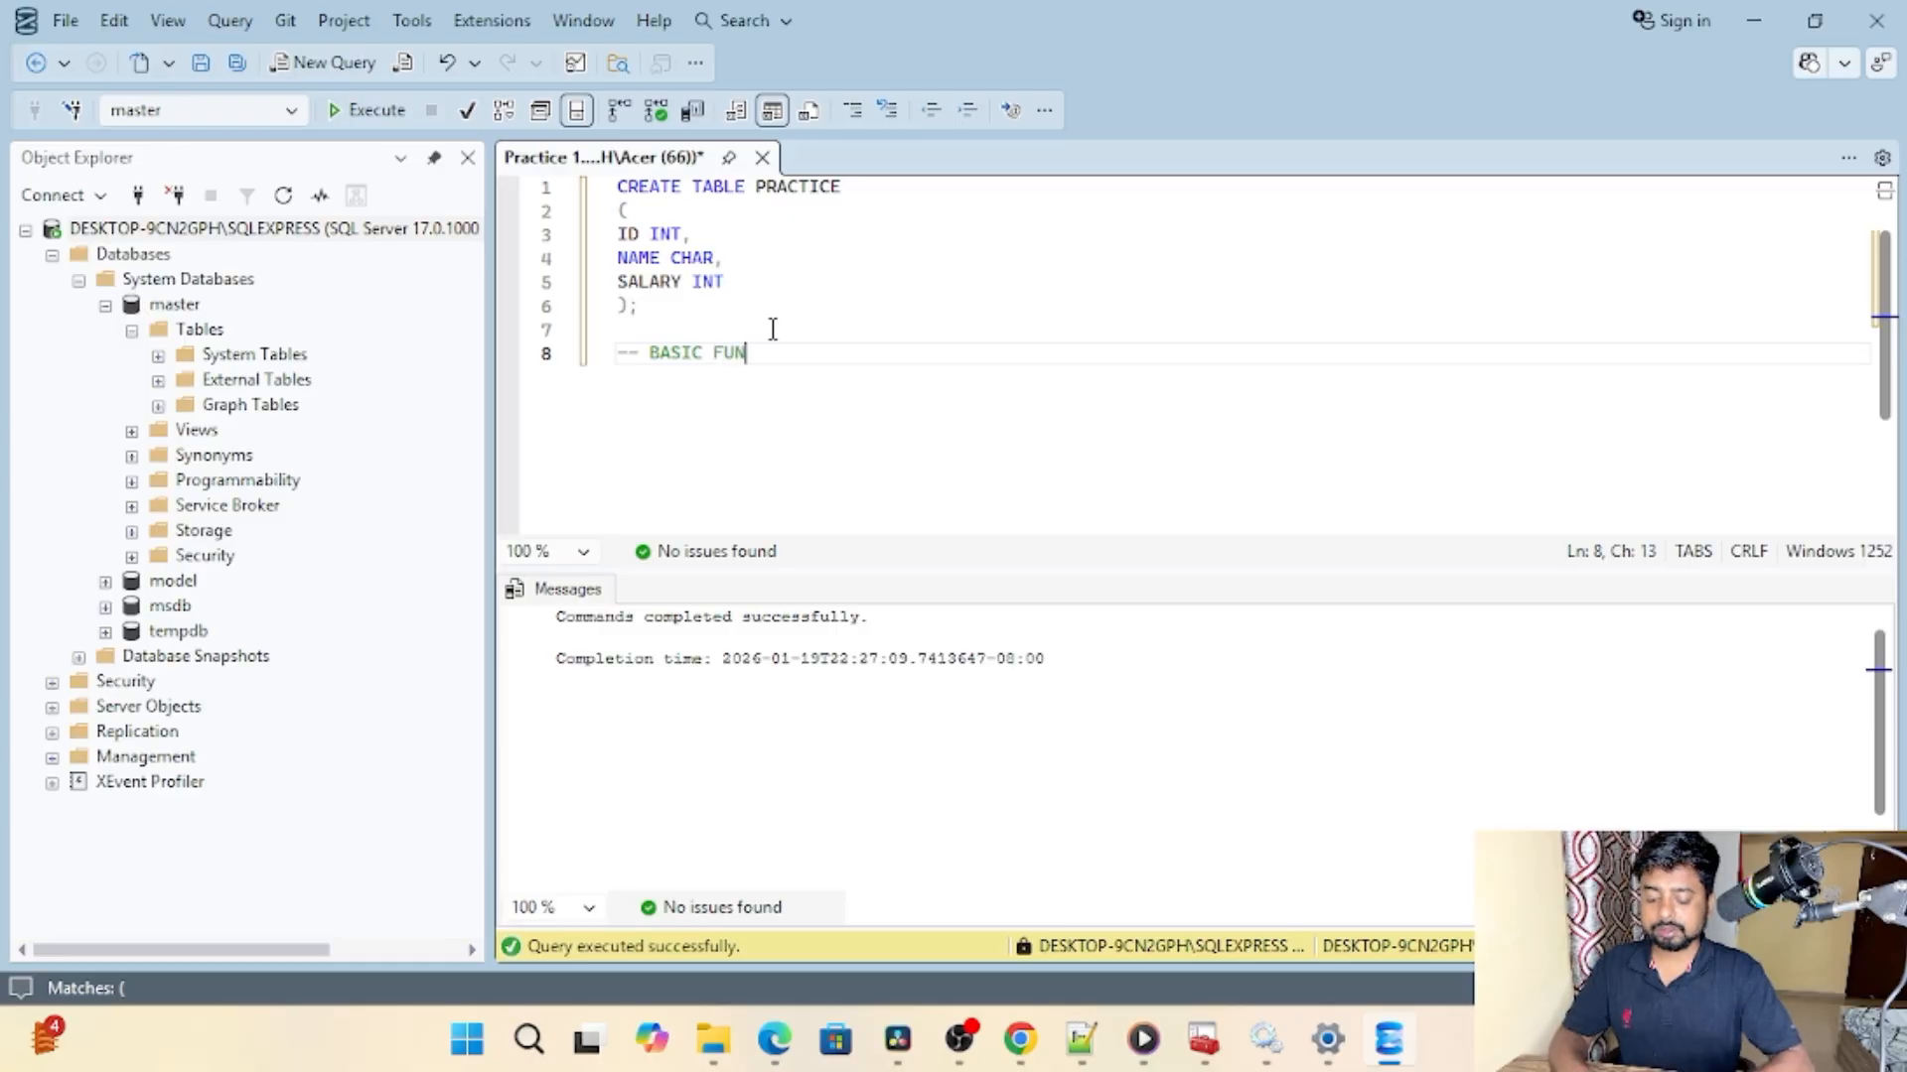
type("CTION O")
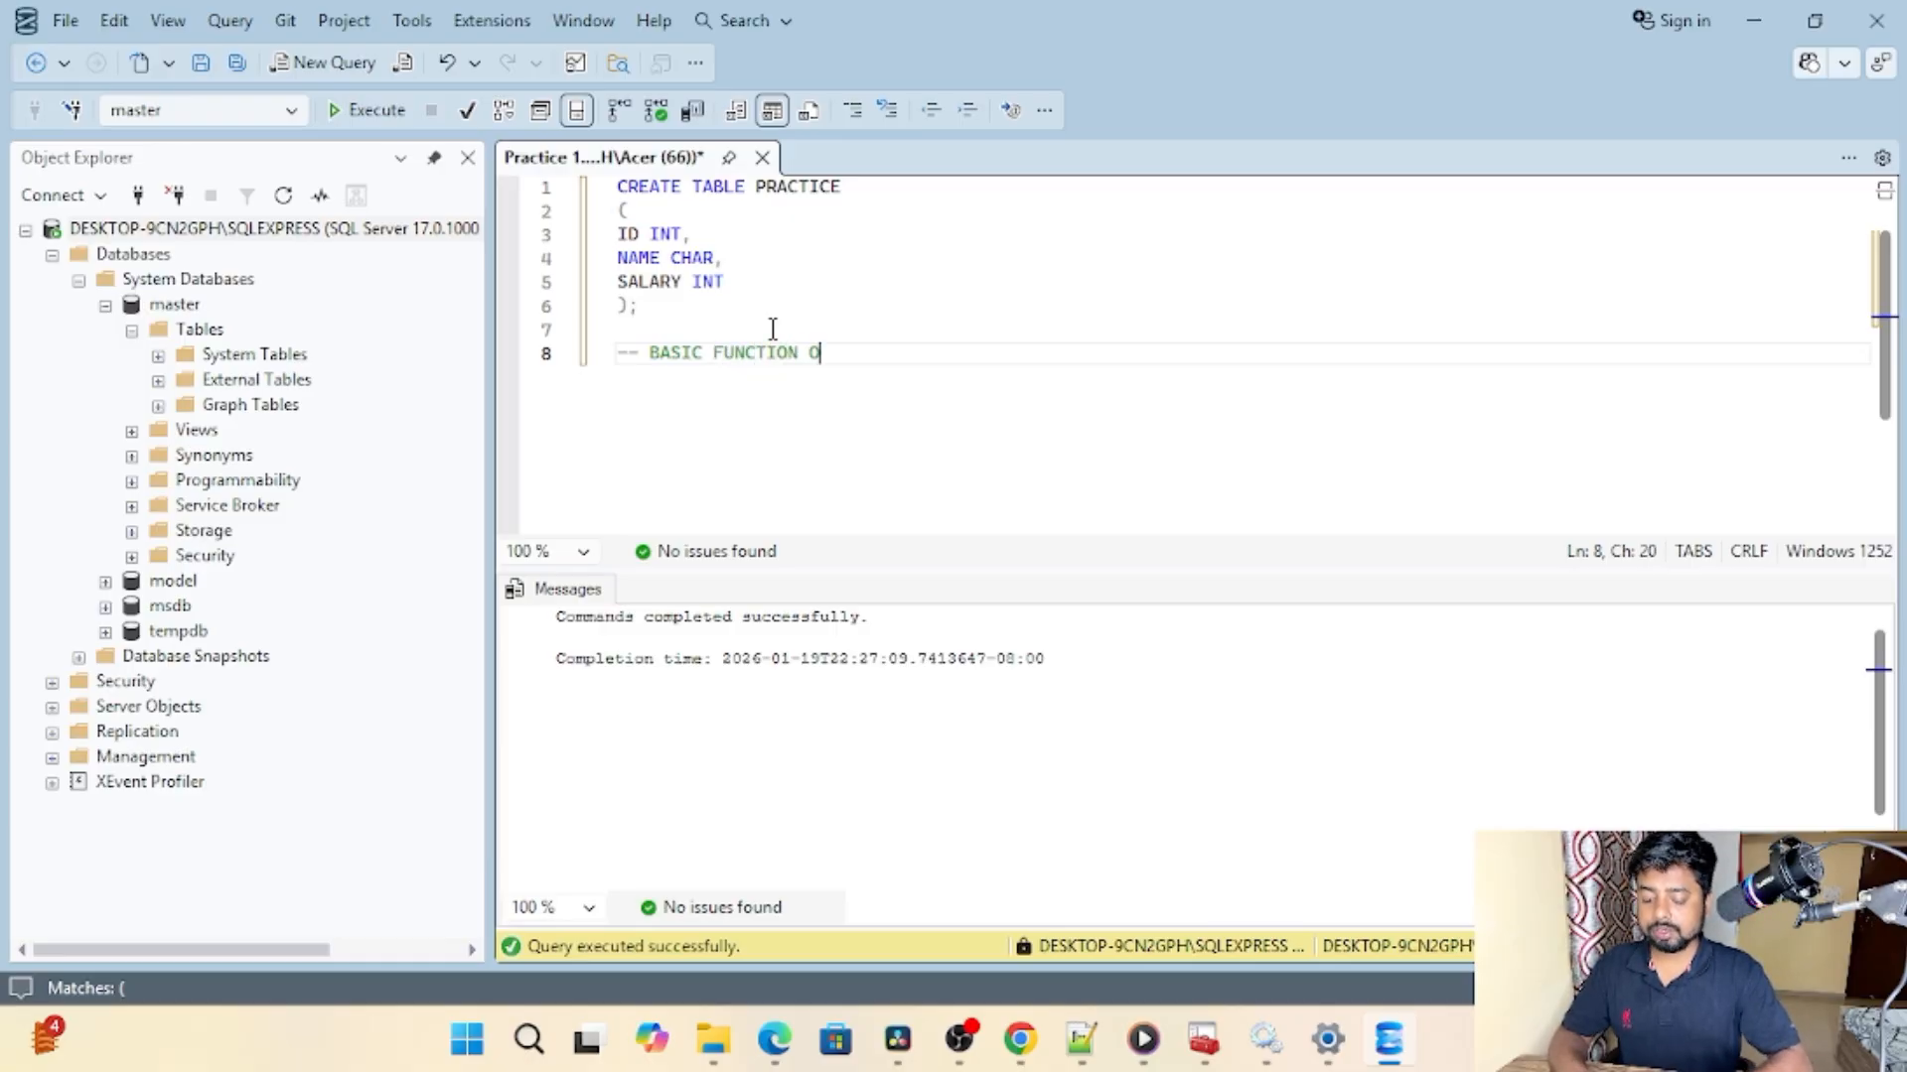
type("N SSMS")
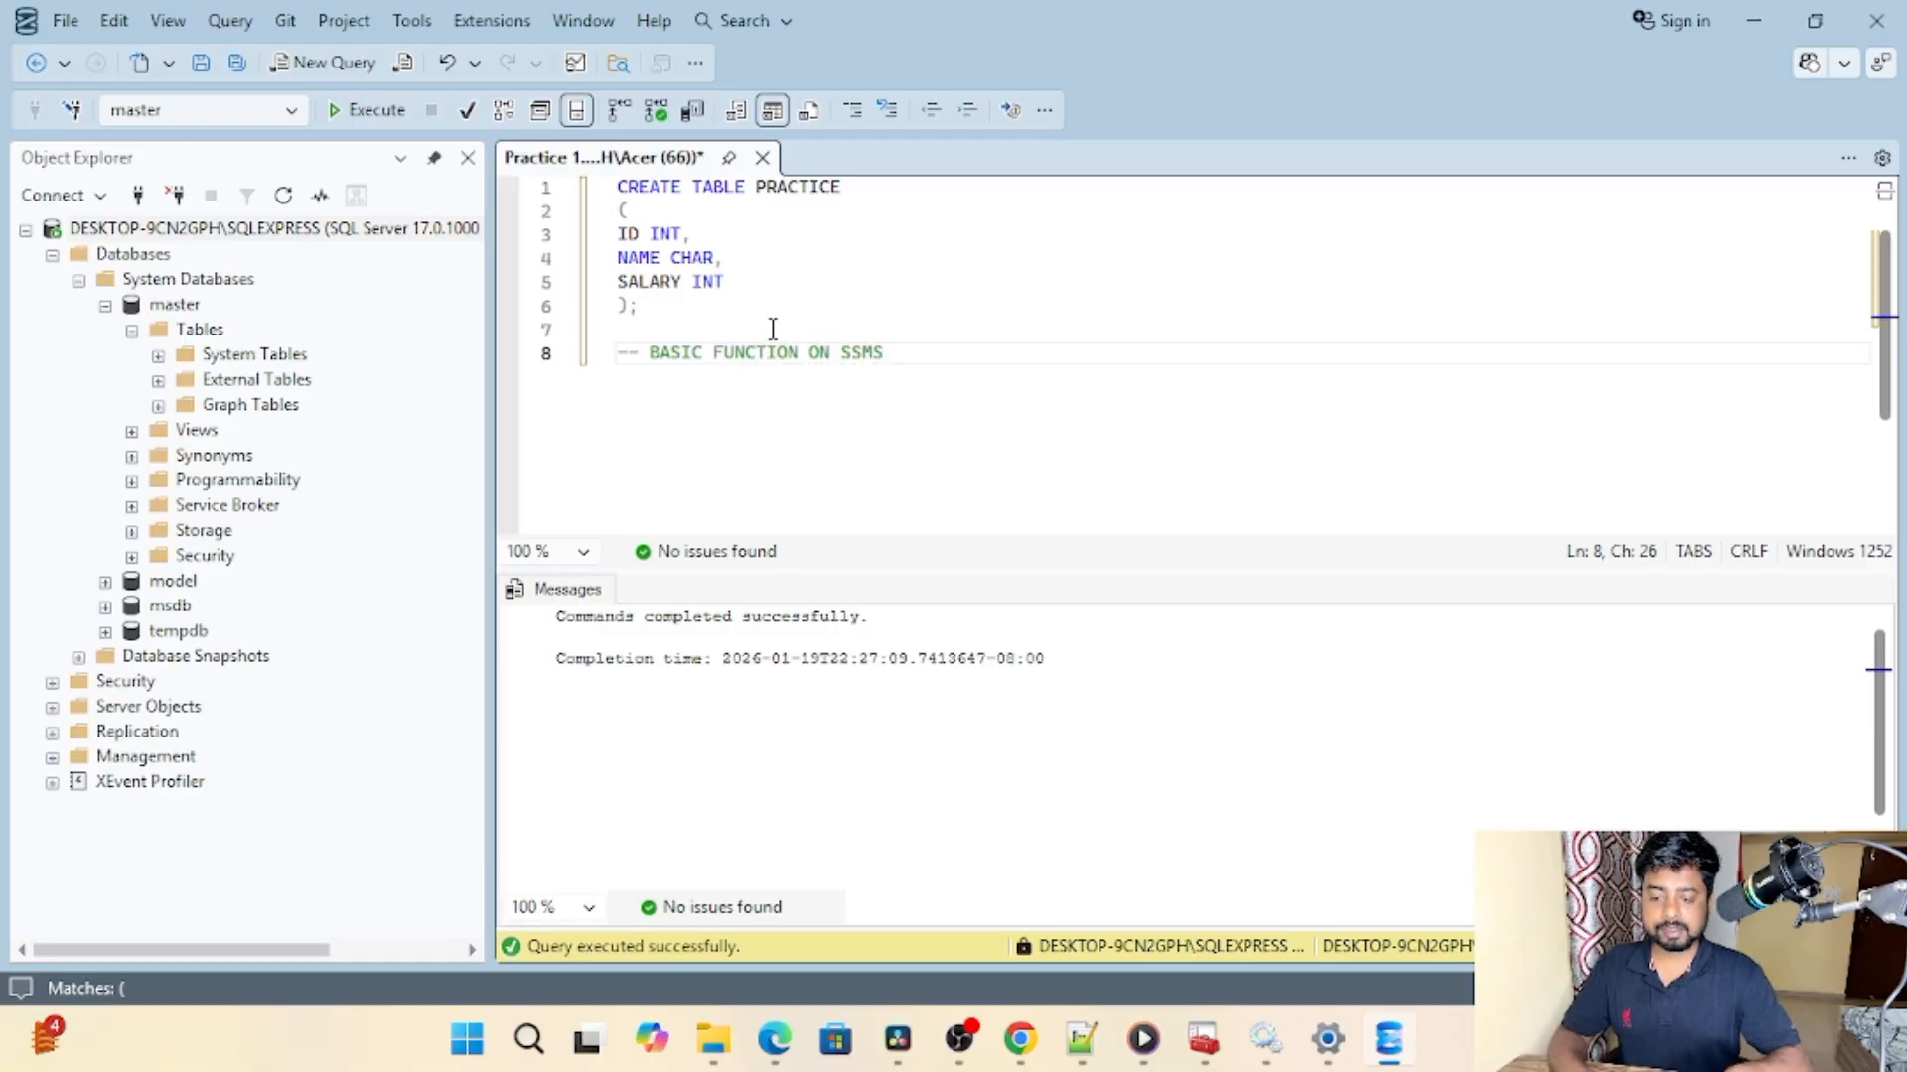
Step: Add a second comment line reading "-- HOW CREATE TABLE" beneath the basic function comment
key("Return")
type("--")
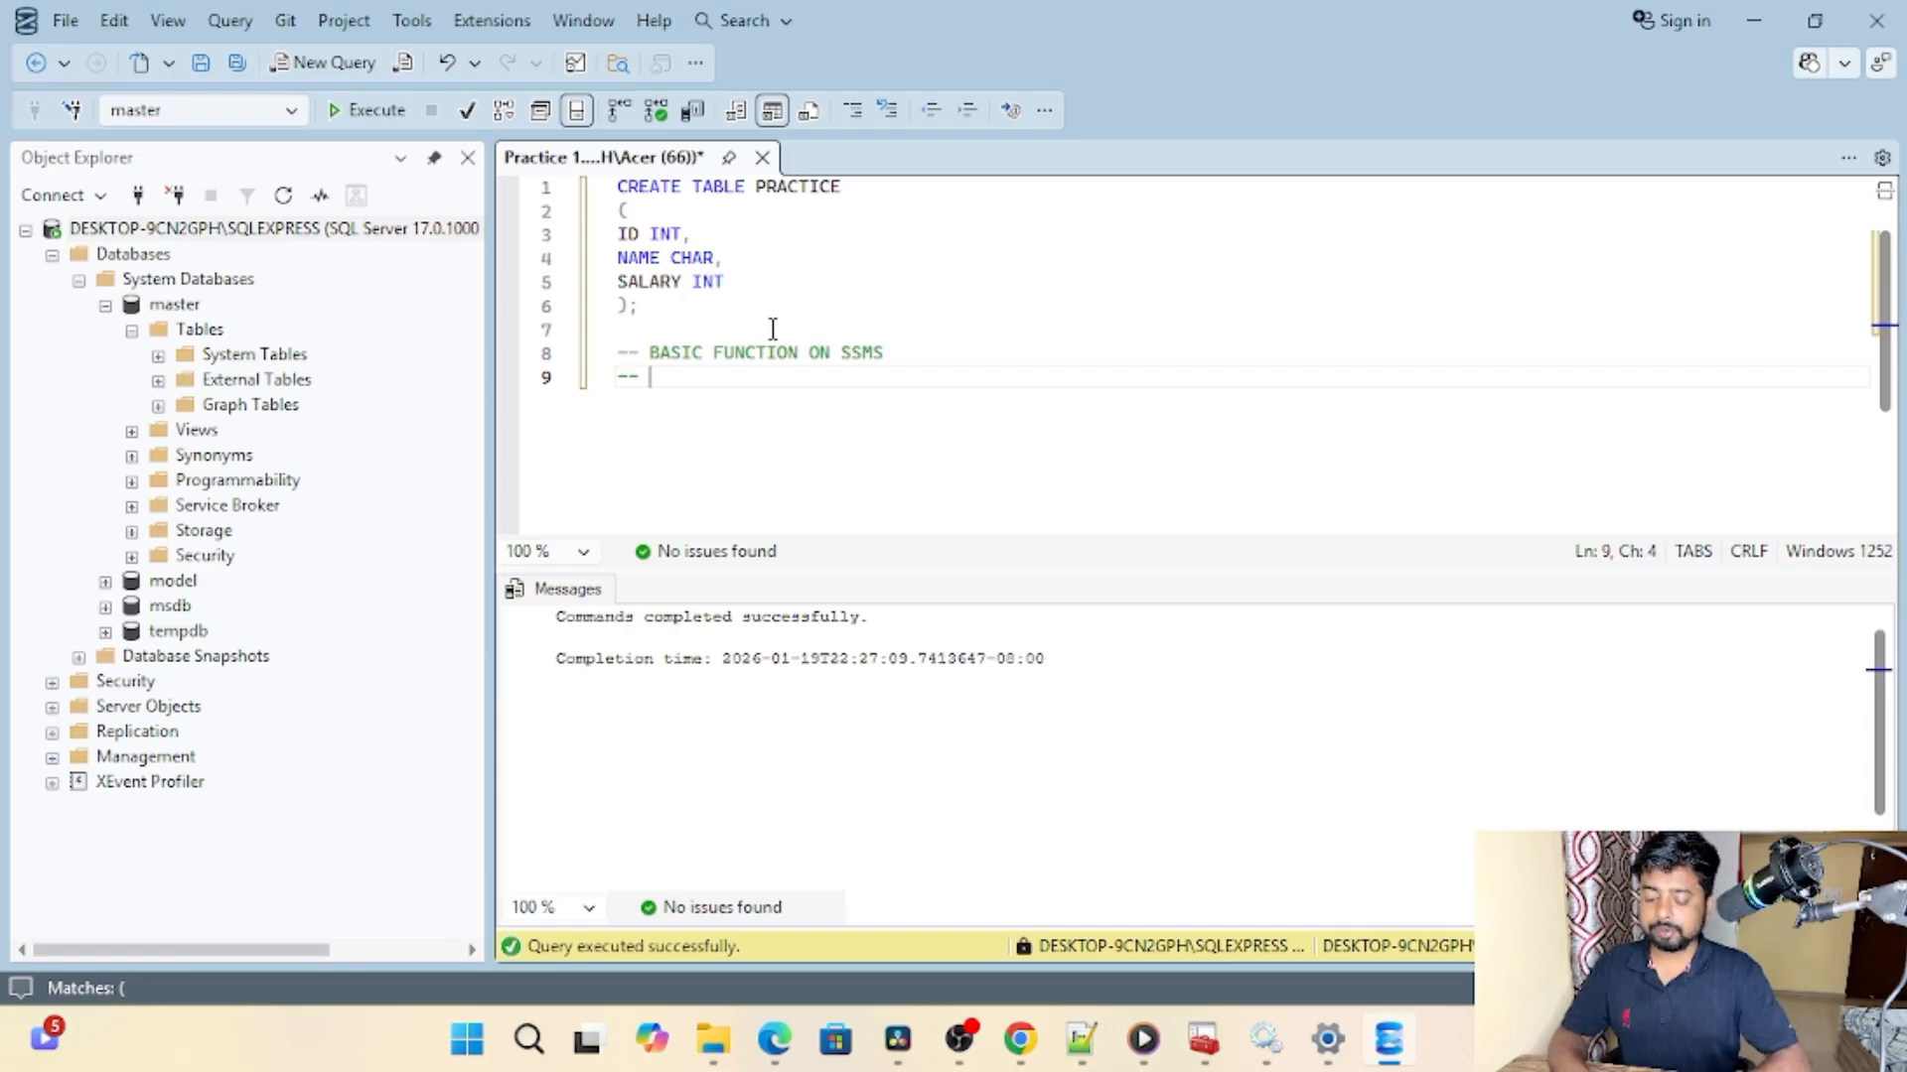
type(" HOW C")
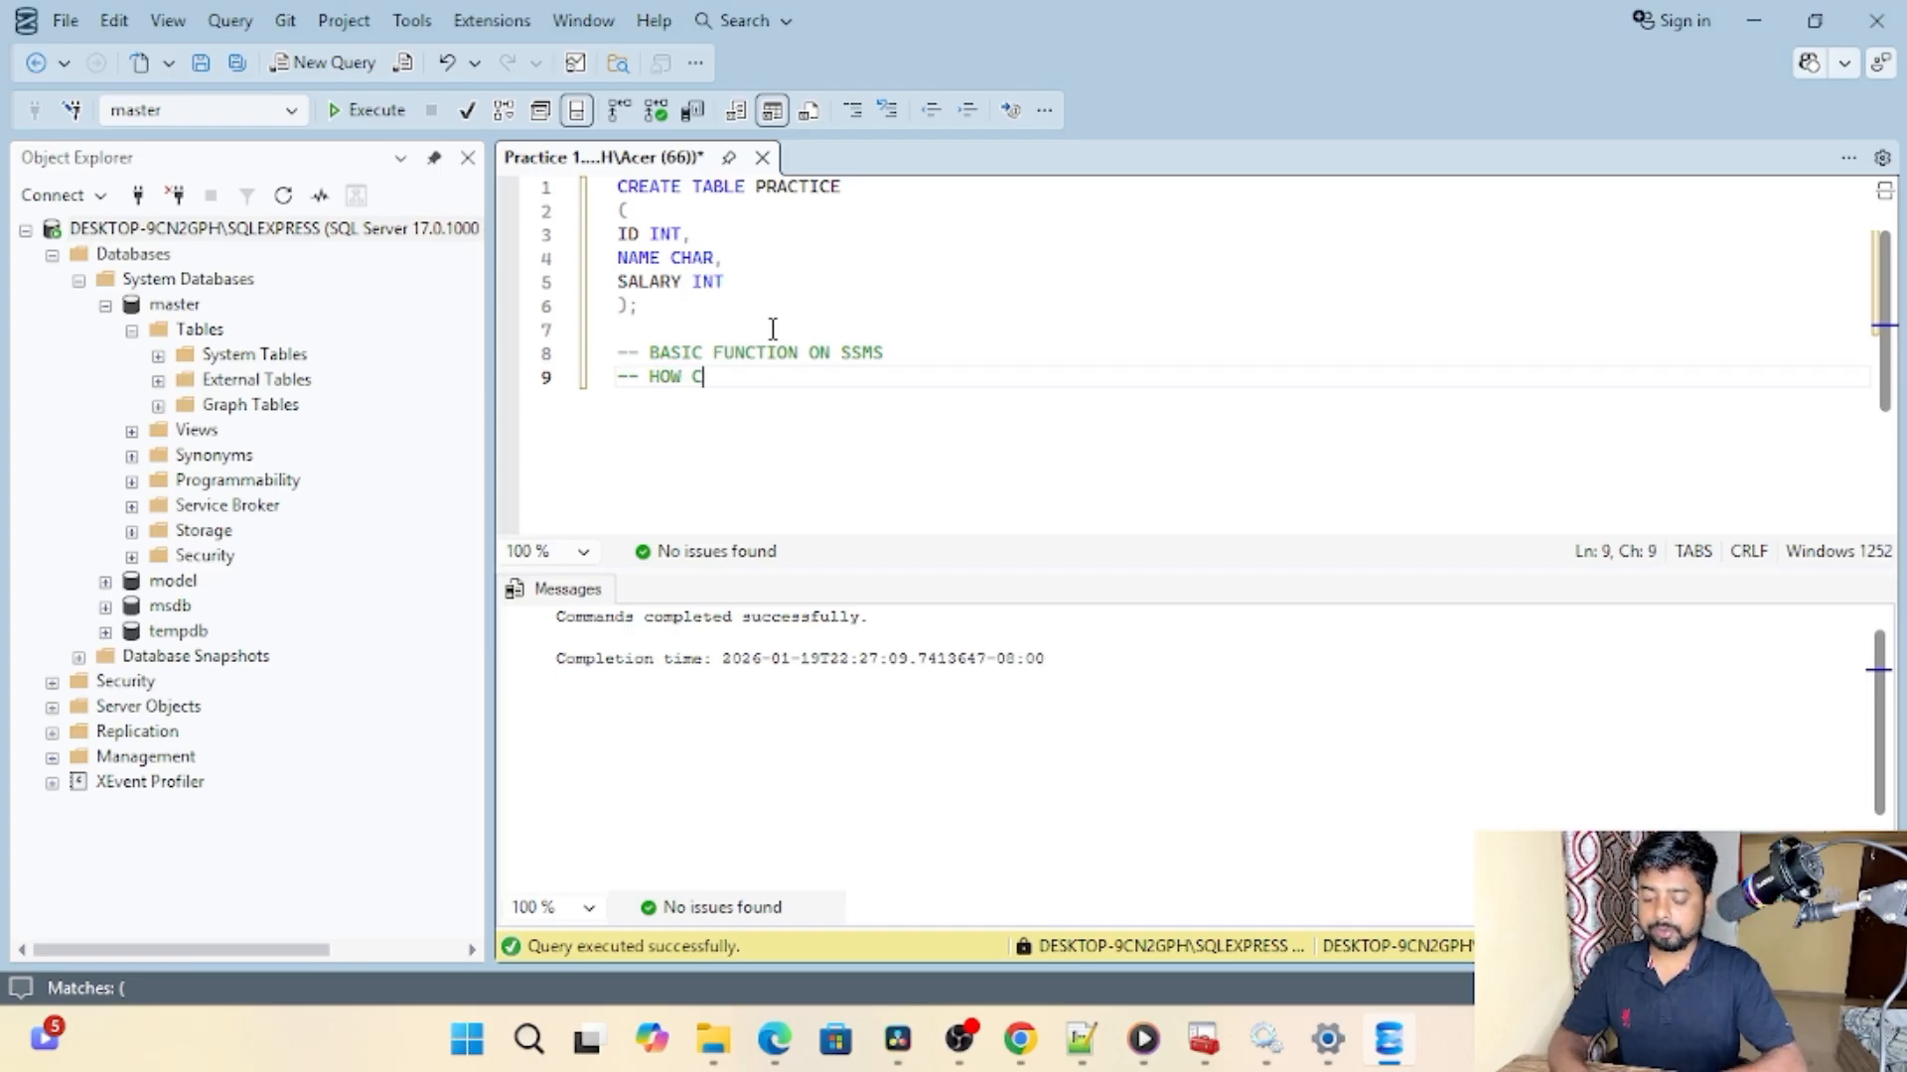
type("REATE TABLE")
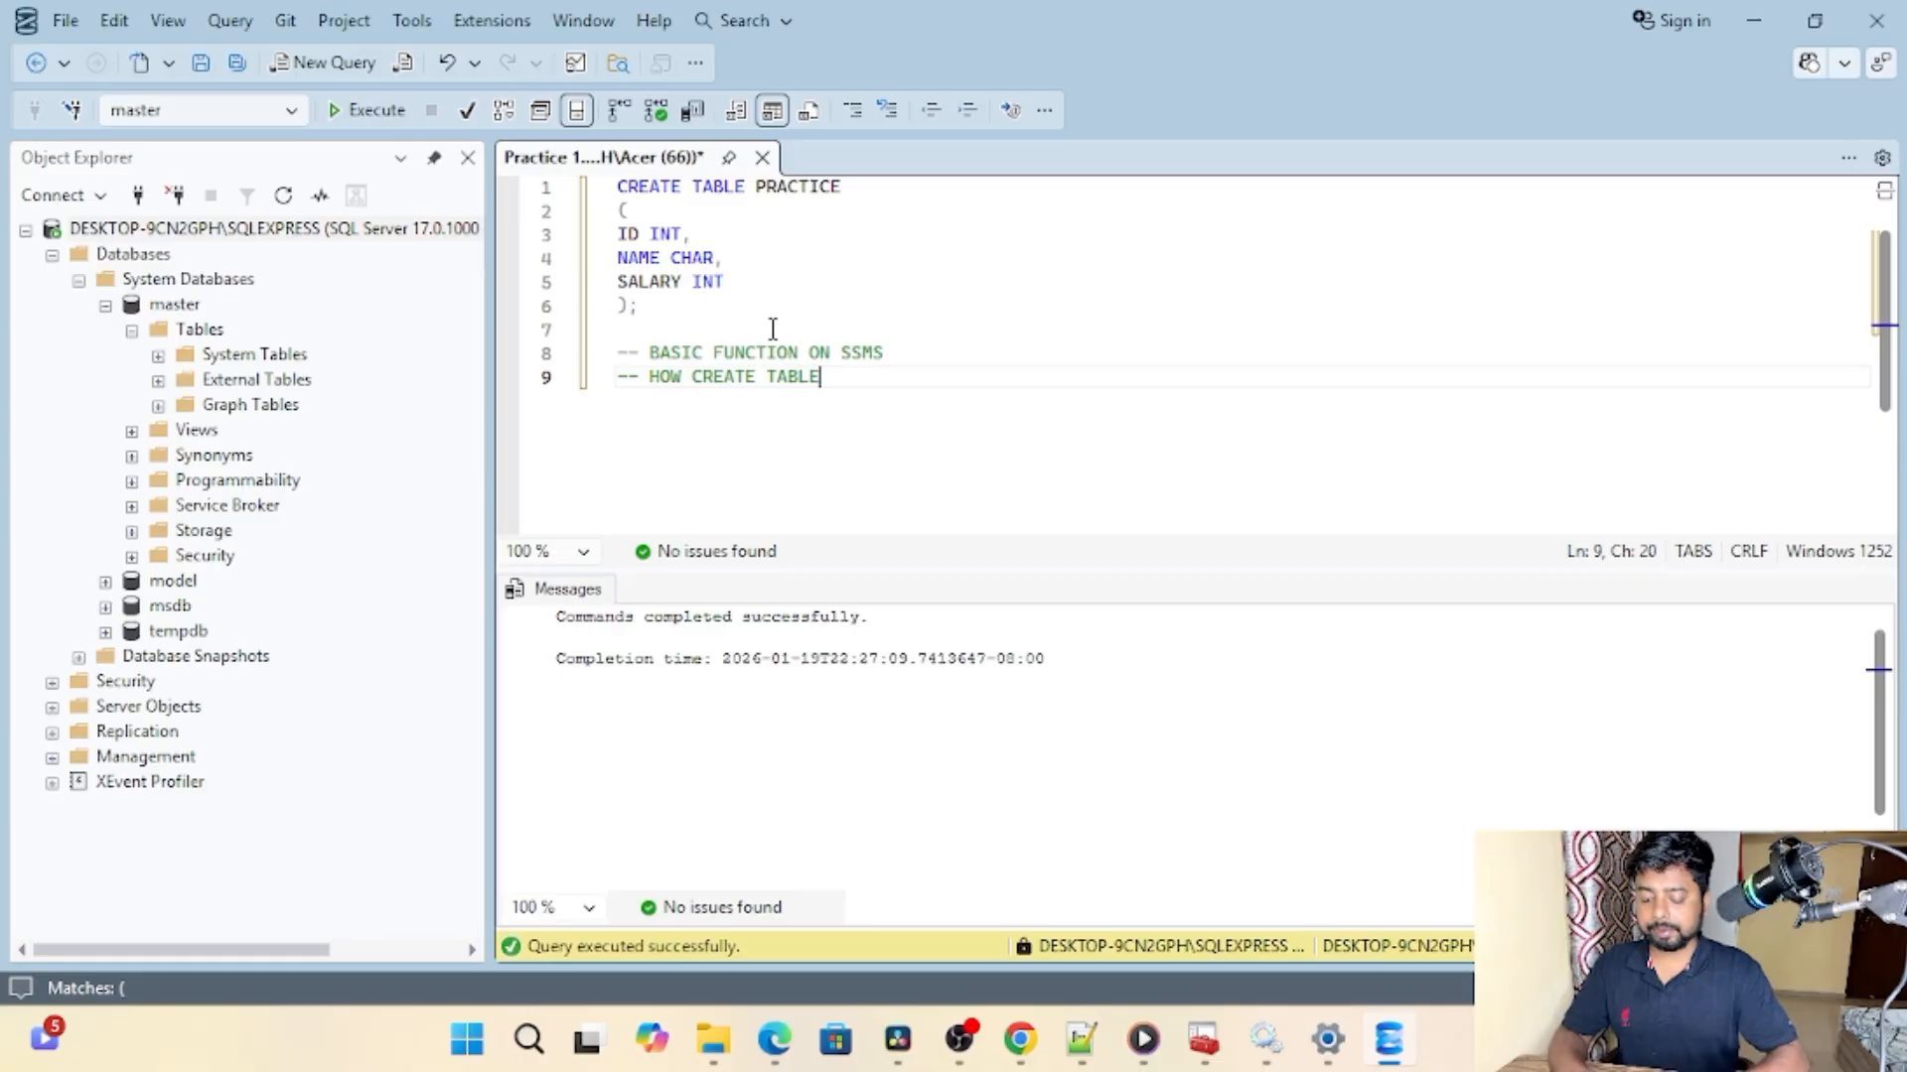
Step: Add a third comment line reading "-- DATA TYPES" and start a new line below it
key("Return")
type("-- ")
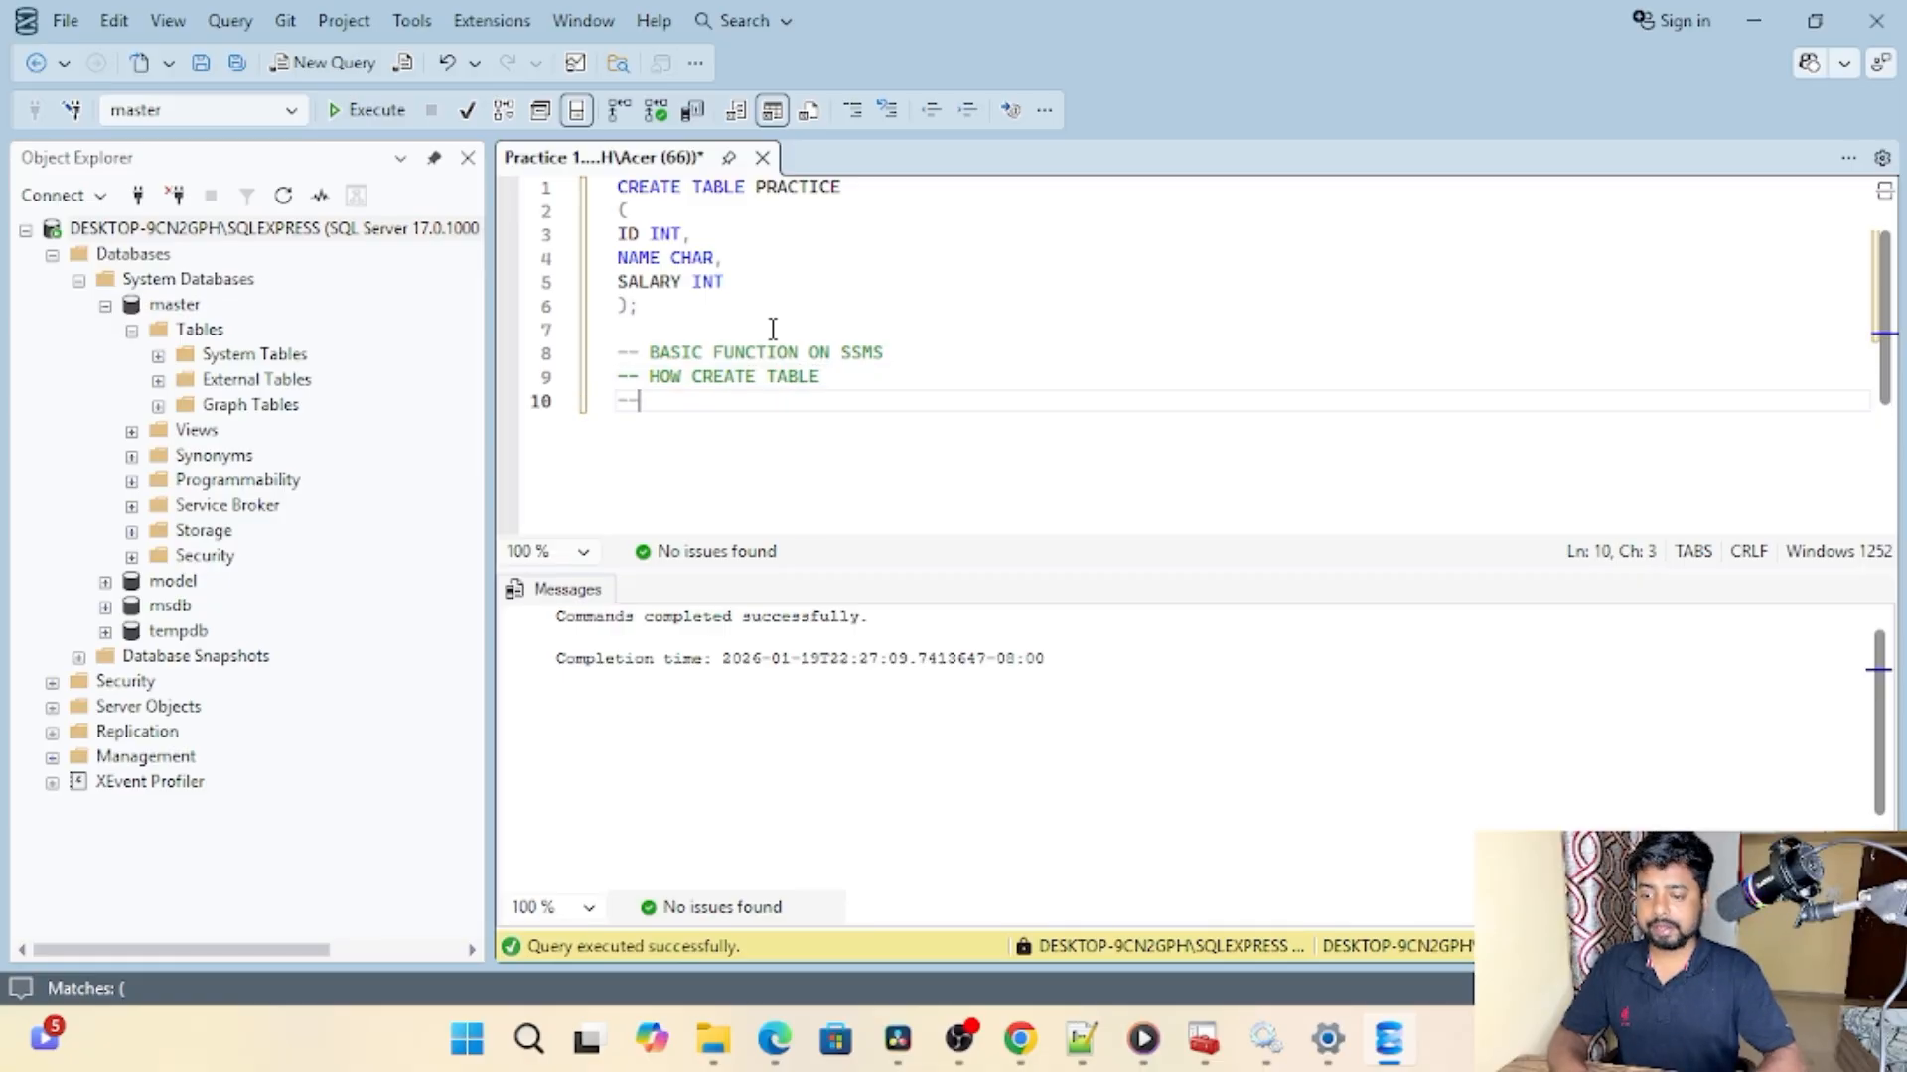
type("DATA T")
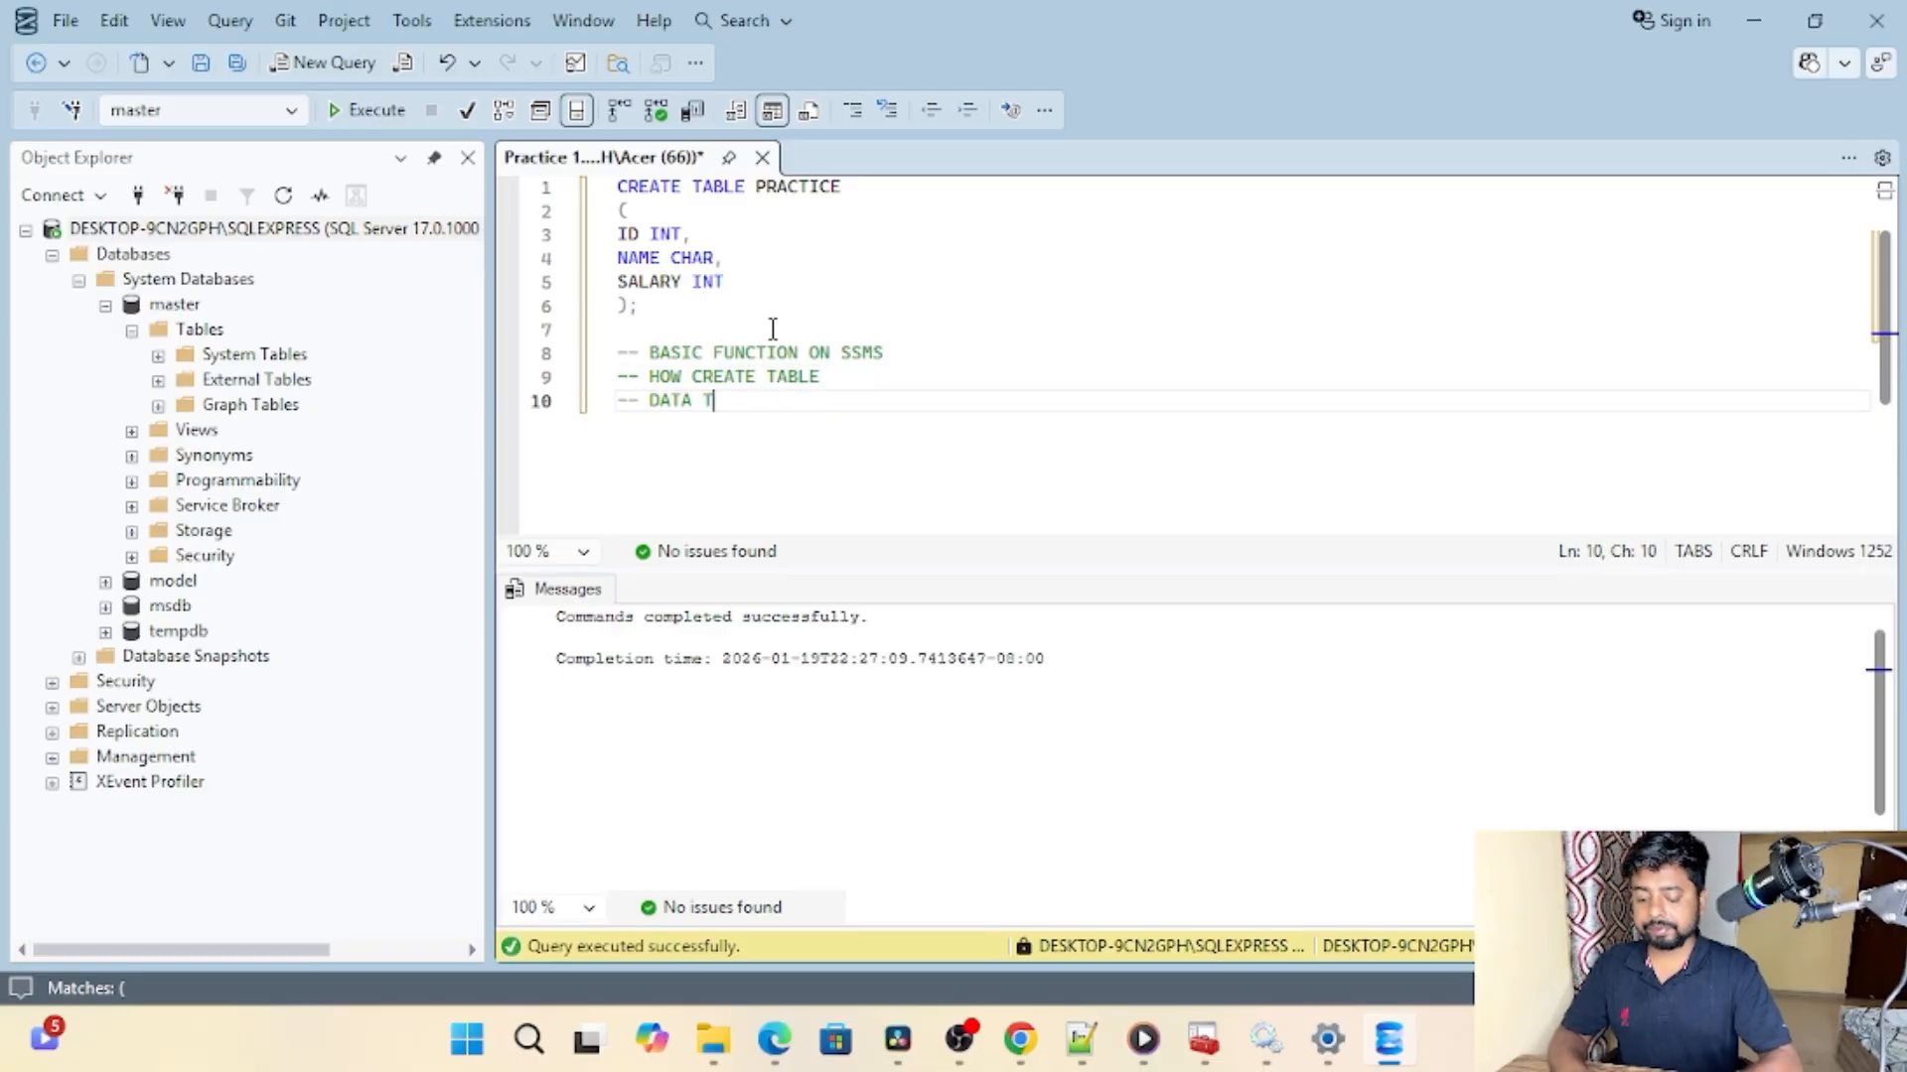
type("YPE")
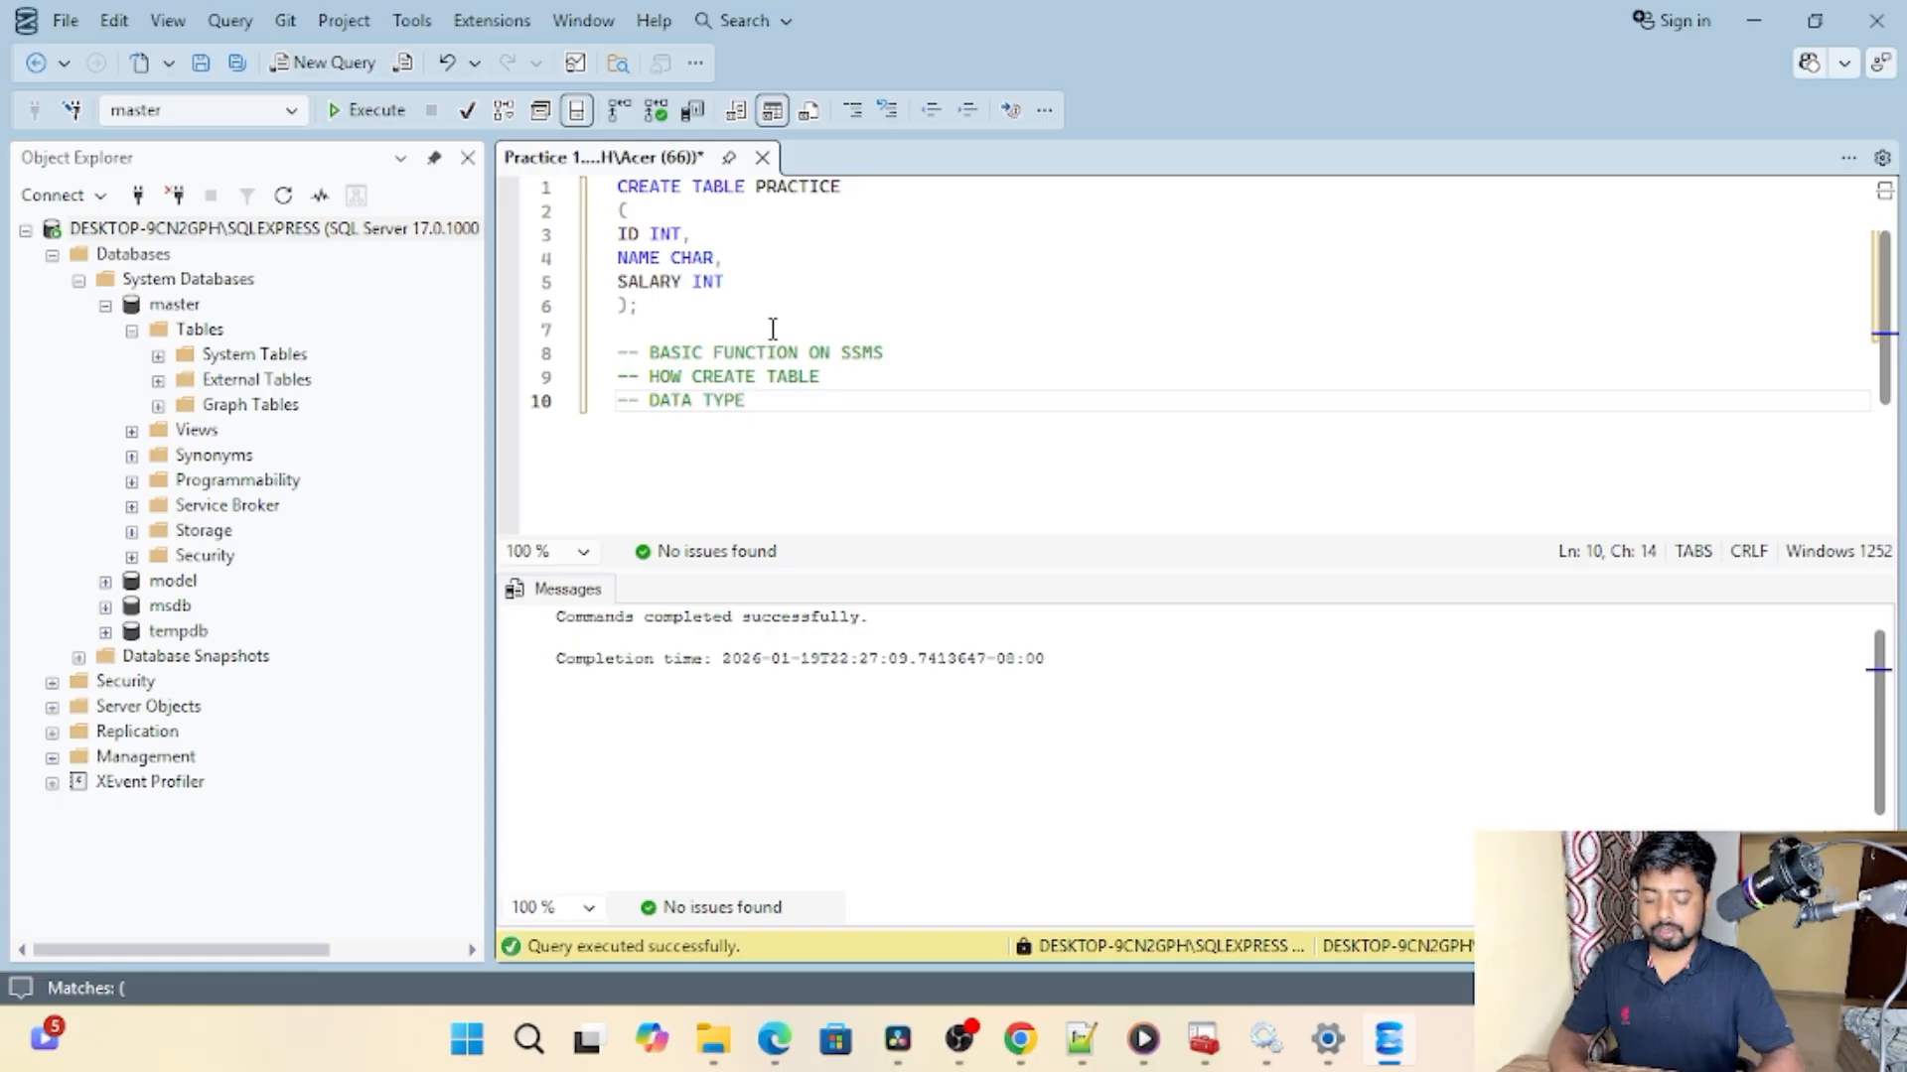
key("BackSpace")
type("S")
key("Return")
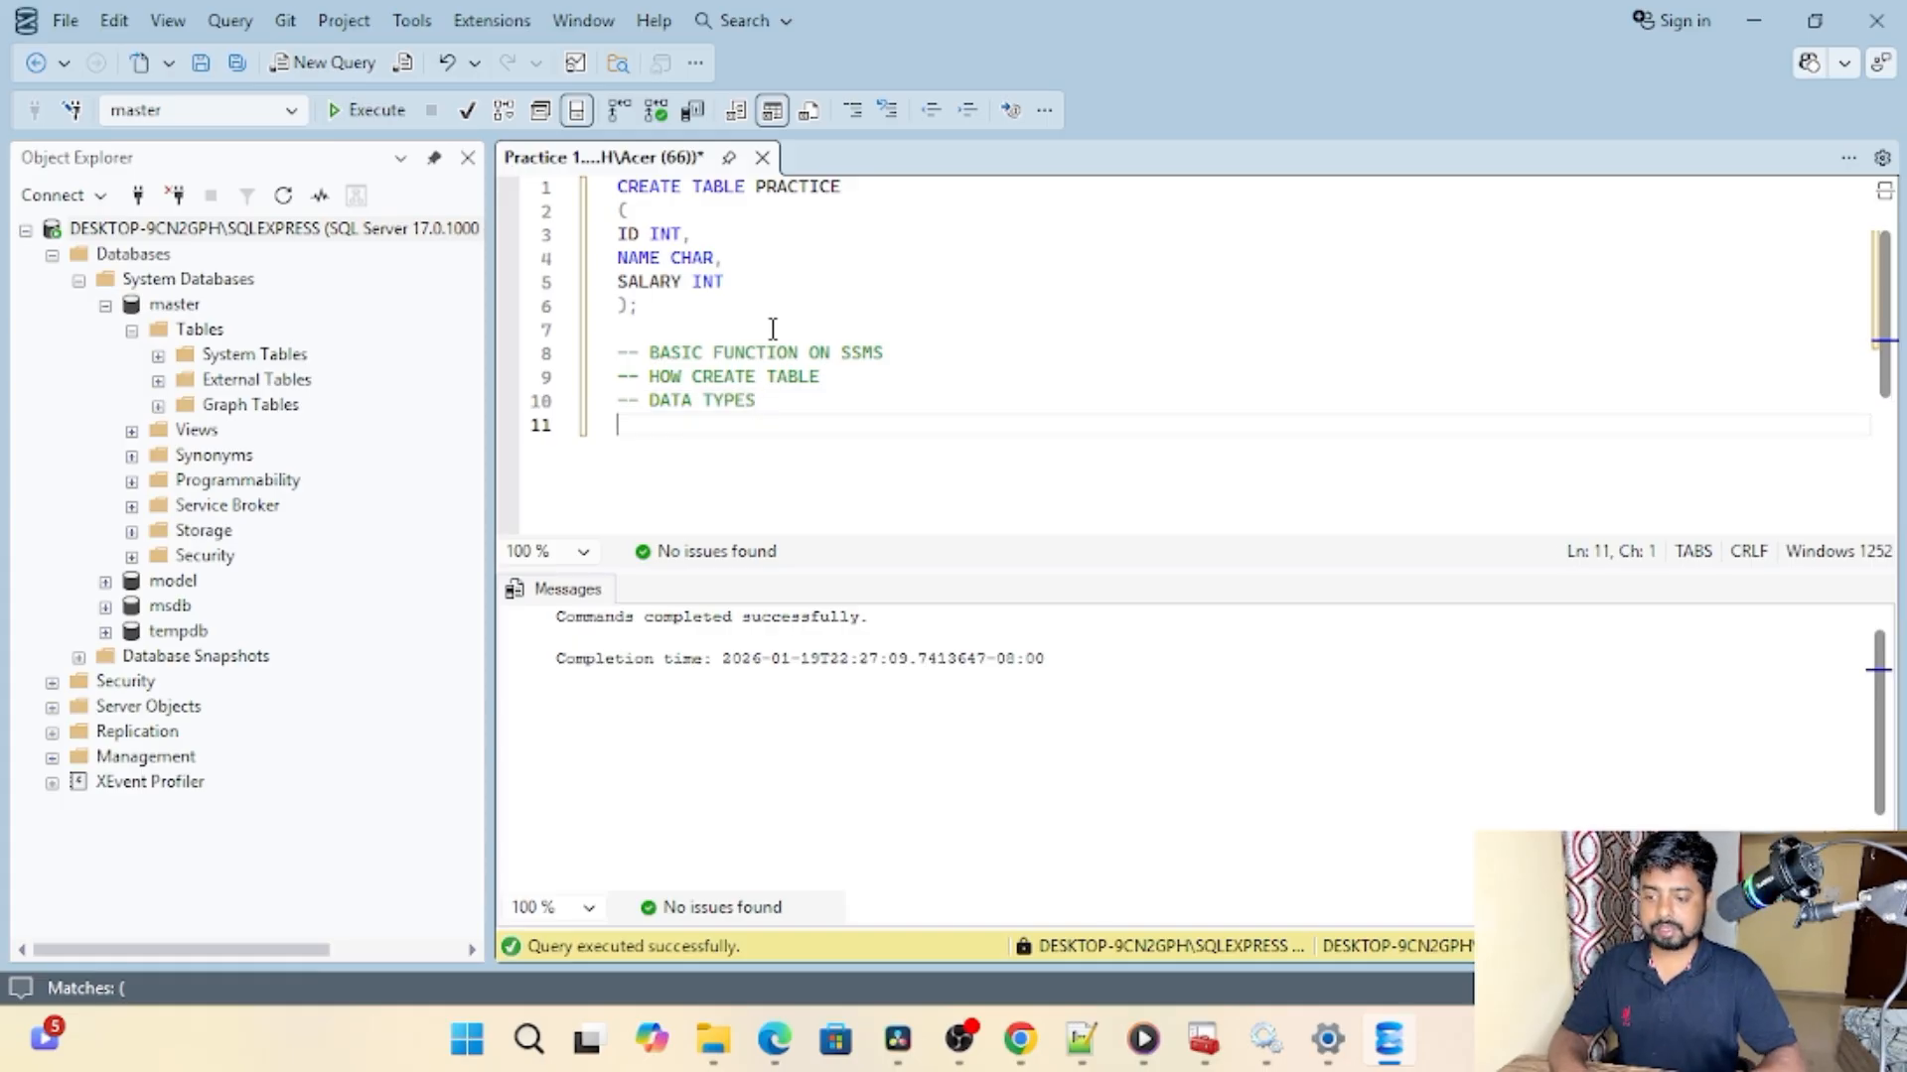
type("--")
key("BackSpace")
key("BackSpace")
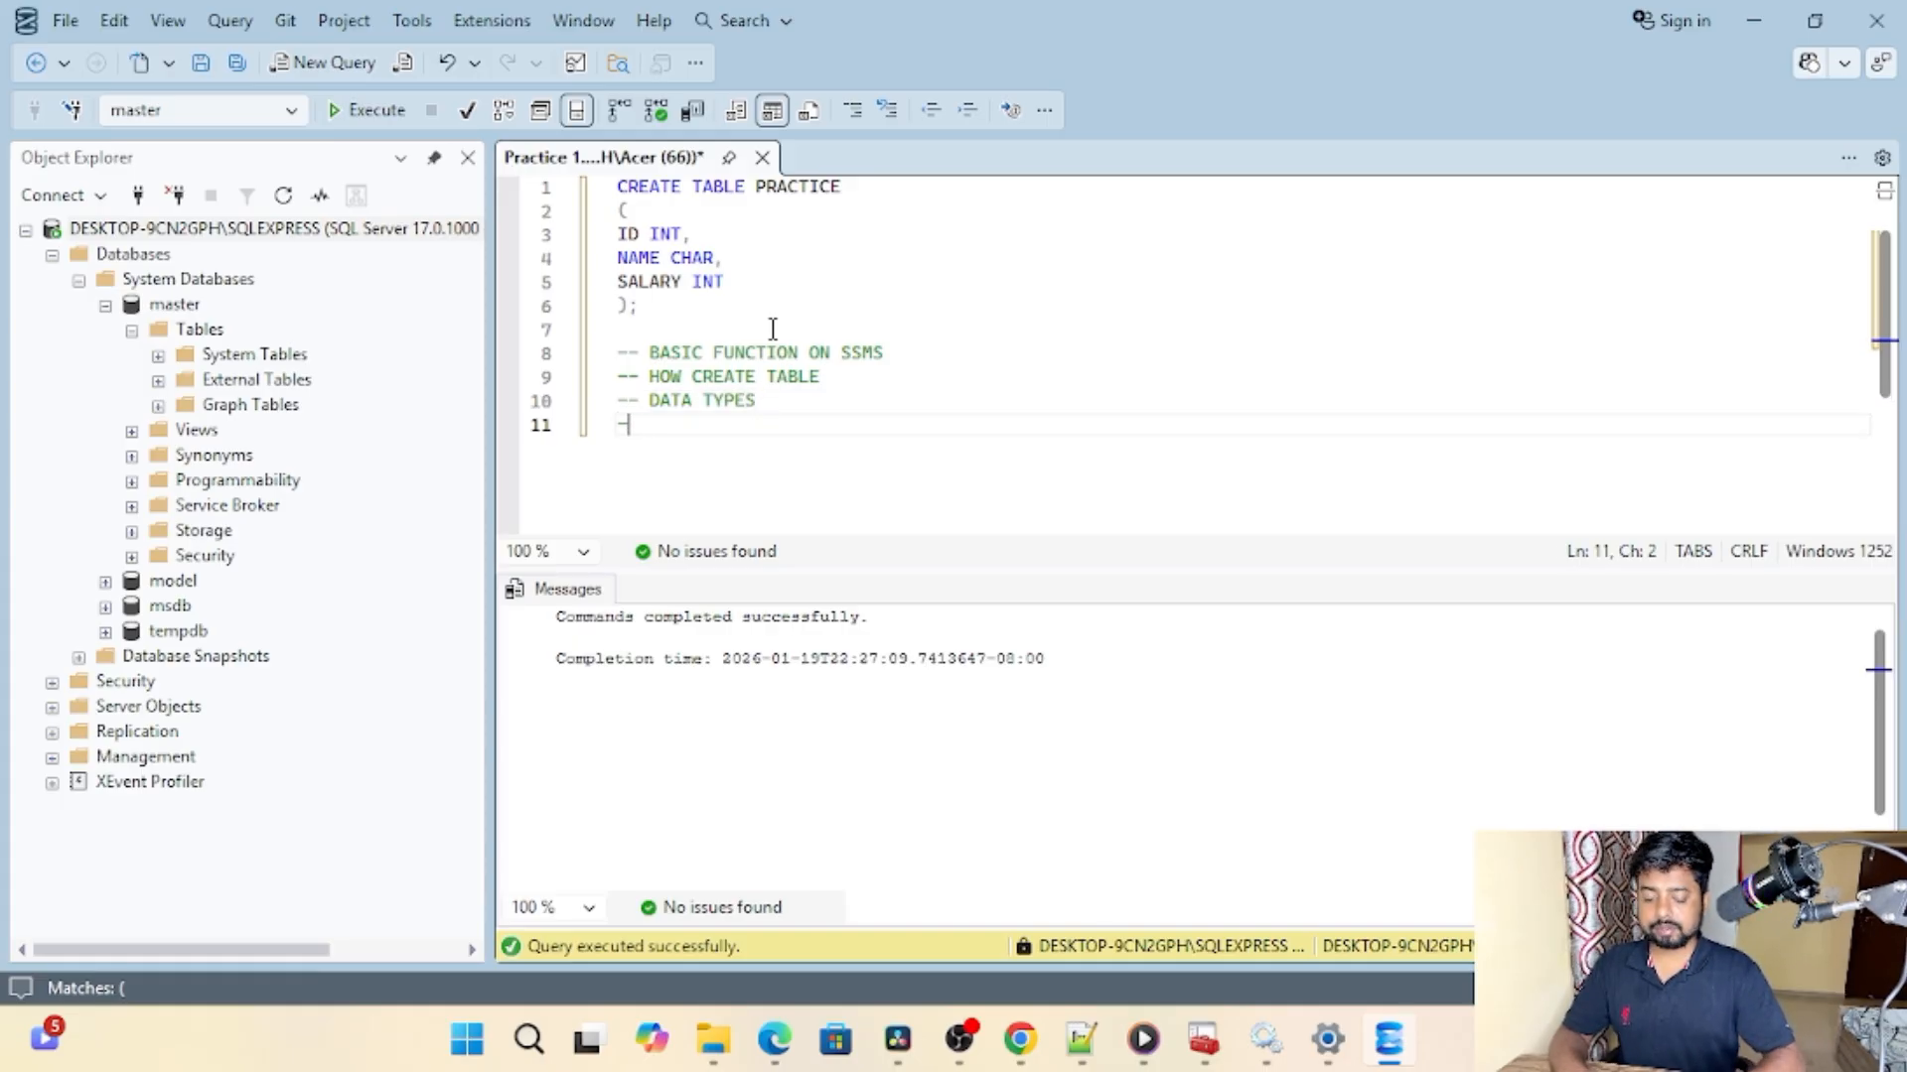
type("F")
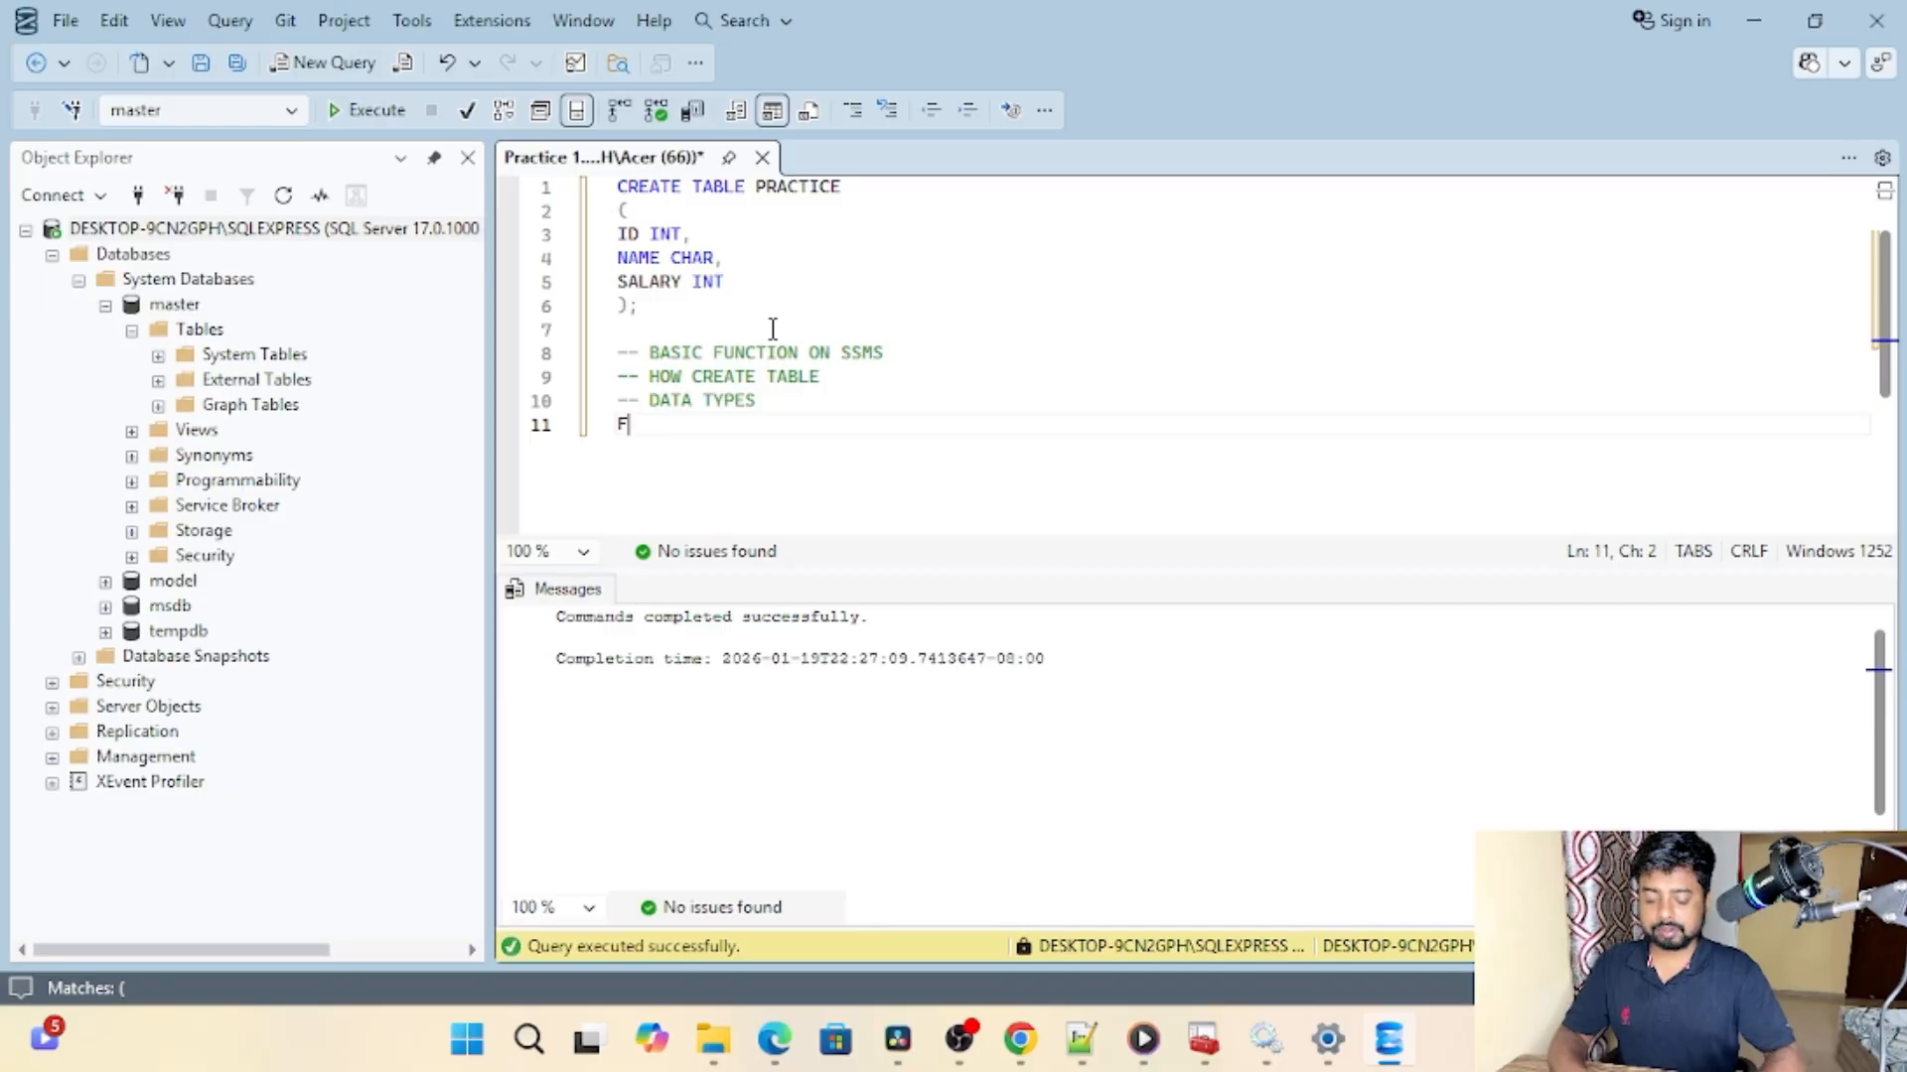
key("BackSpace")
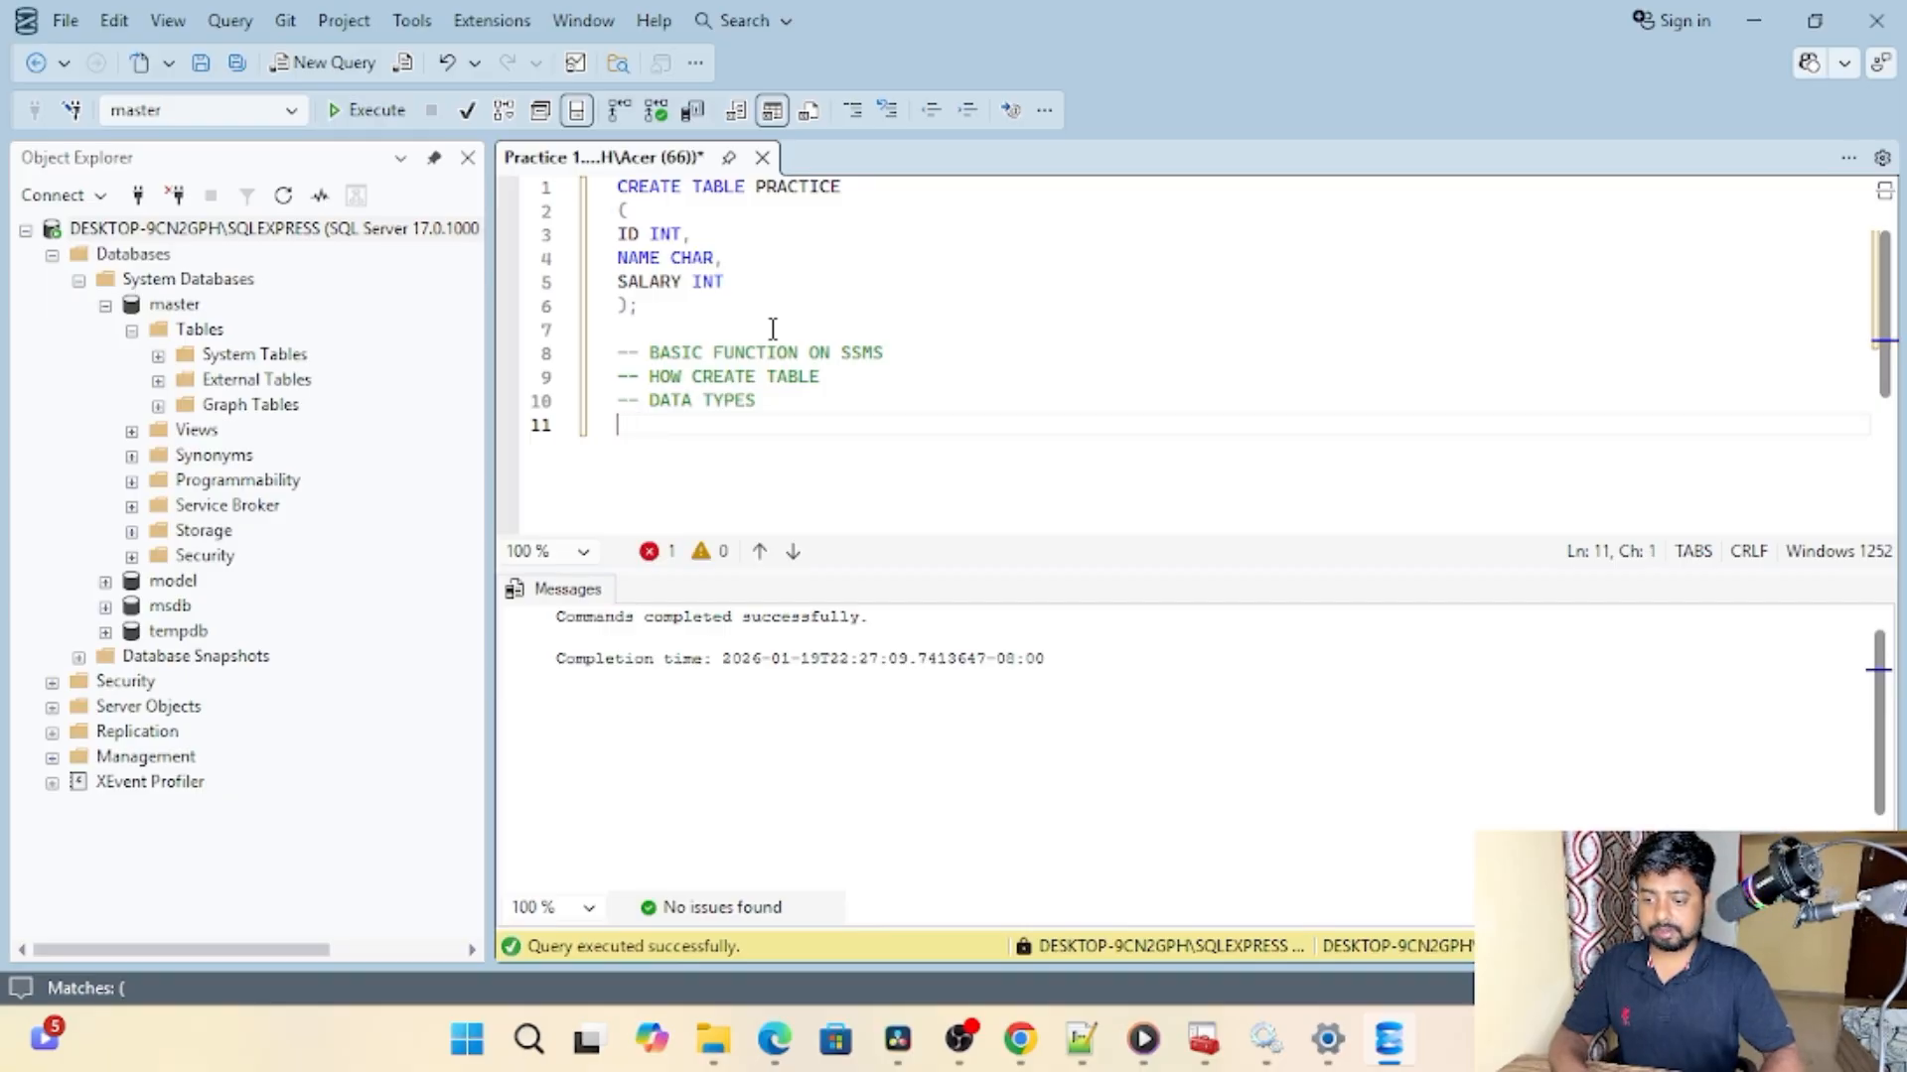
Step: Enter the plain text "ON OUR NEXT VEDIO" on the line below the data types comment, without comment dashes
type("ON OUR ")
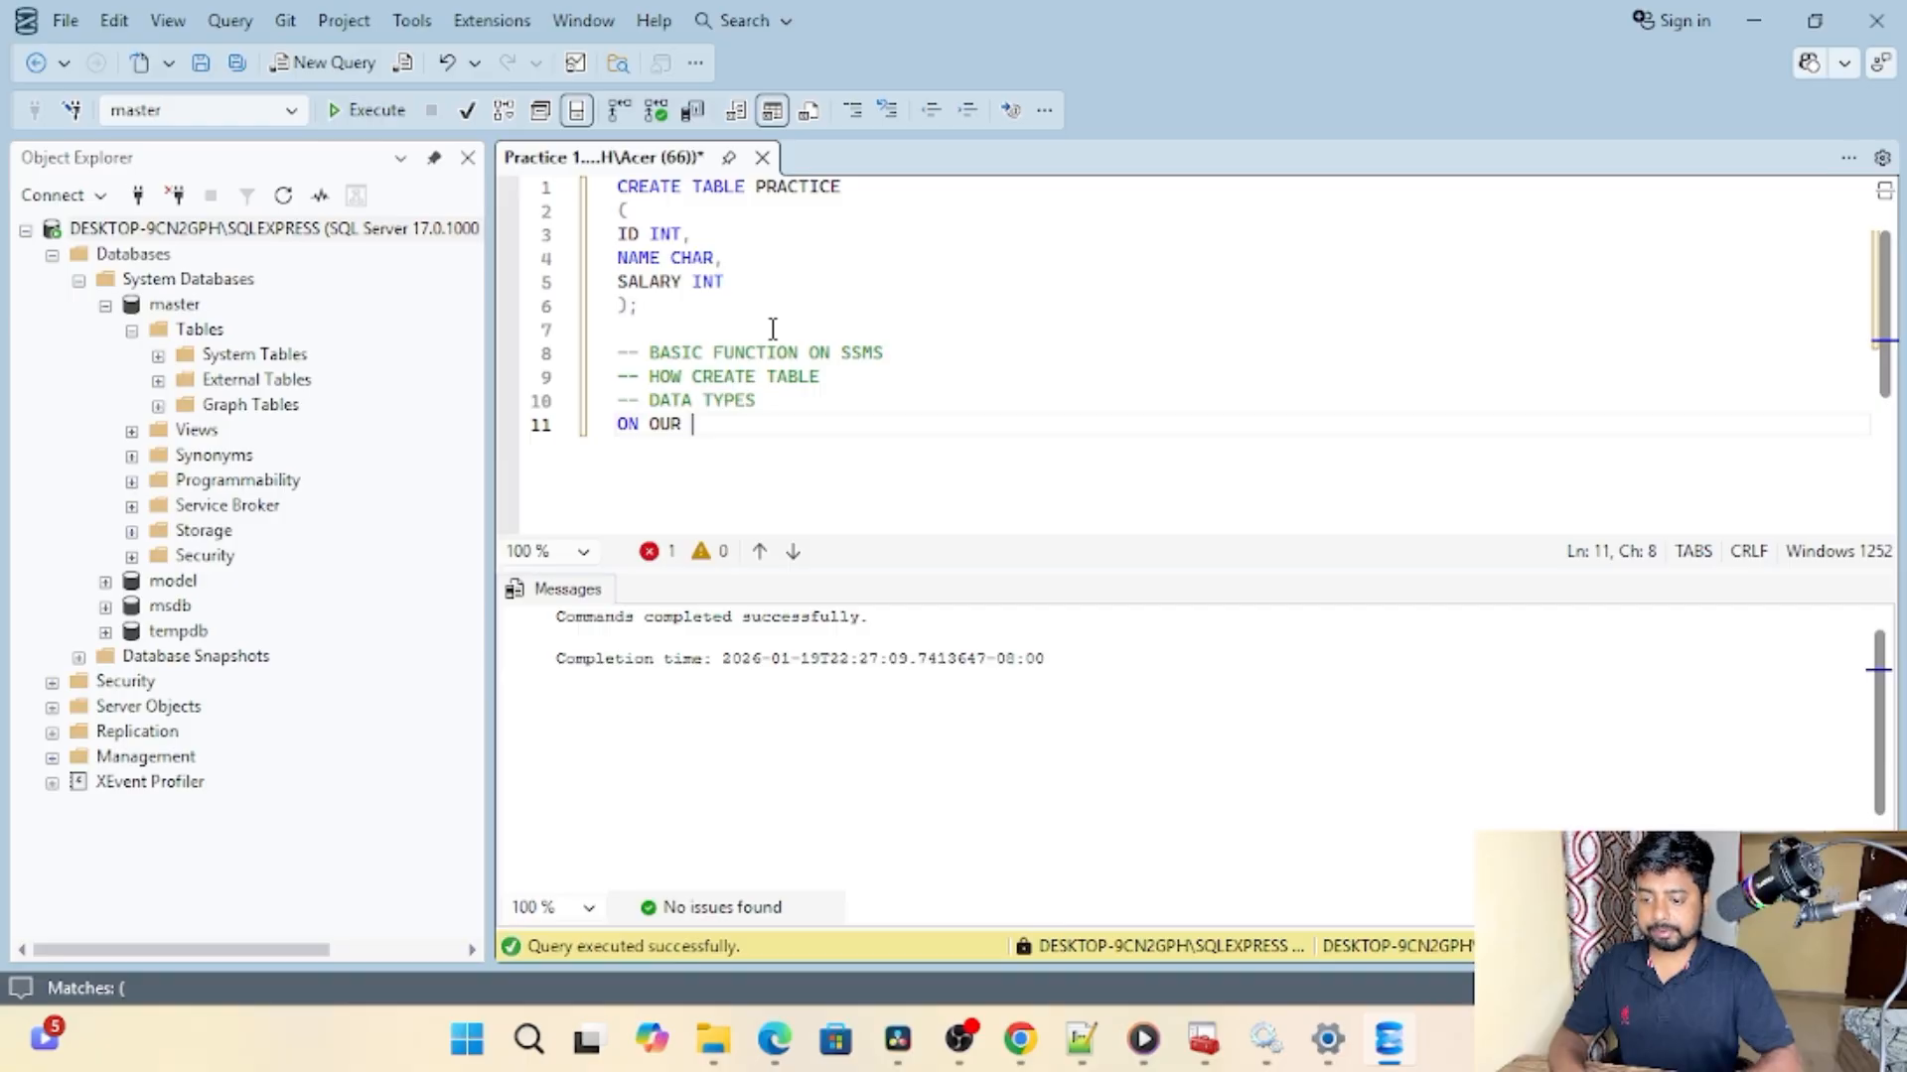
type("NEXT VEDI")
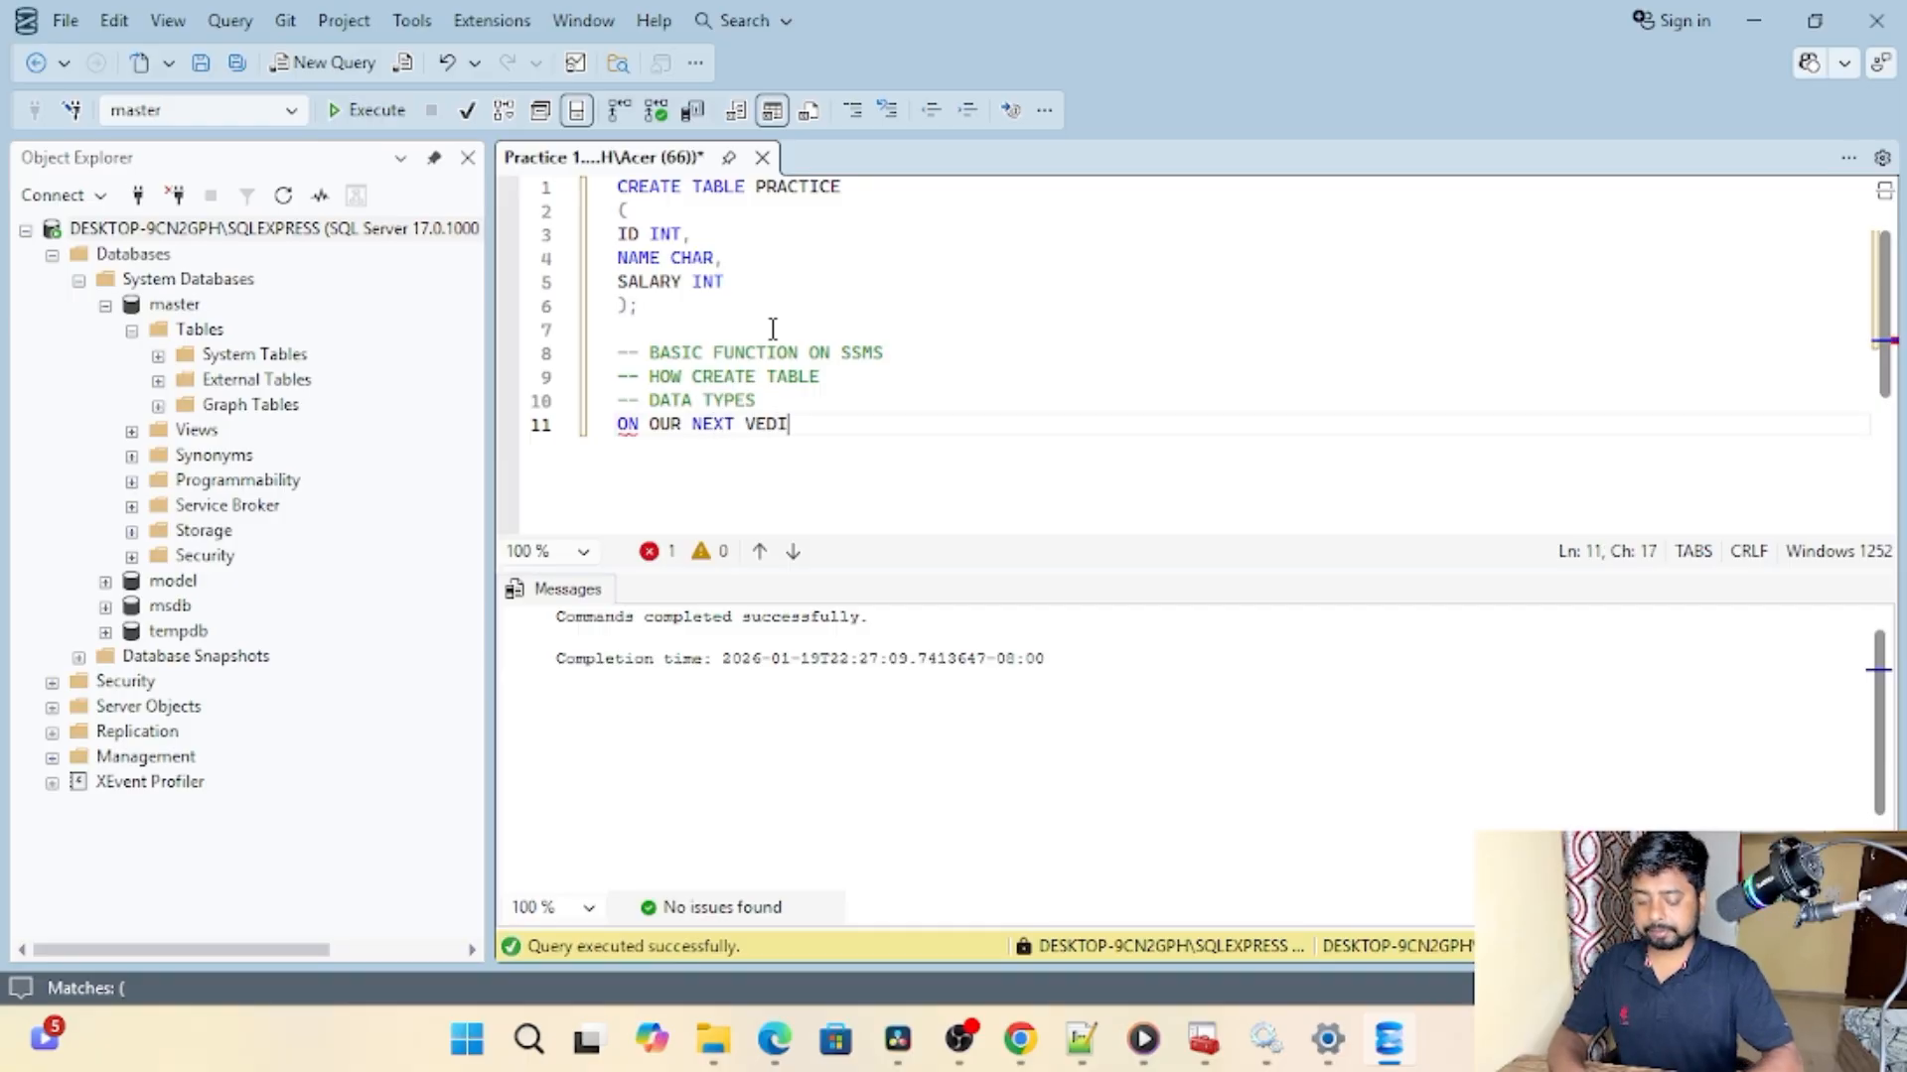
type("O")
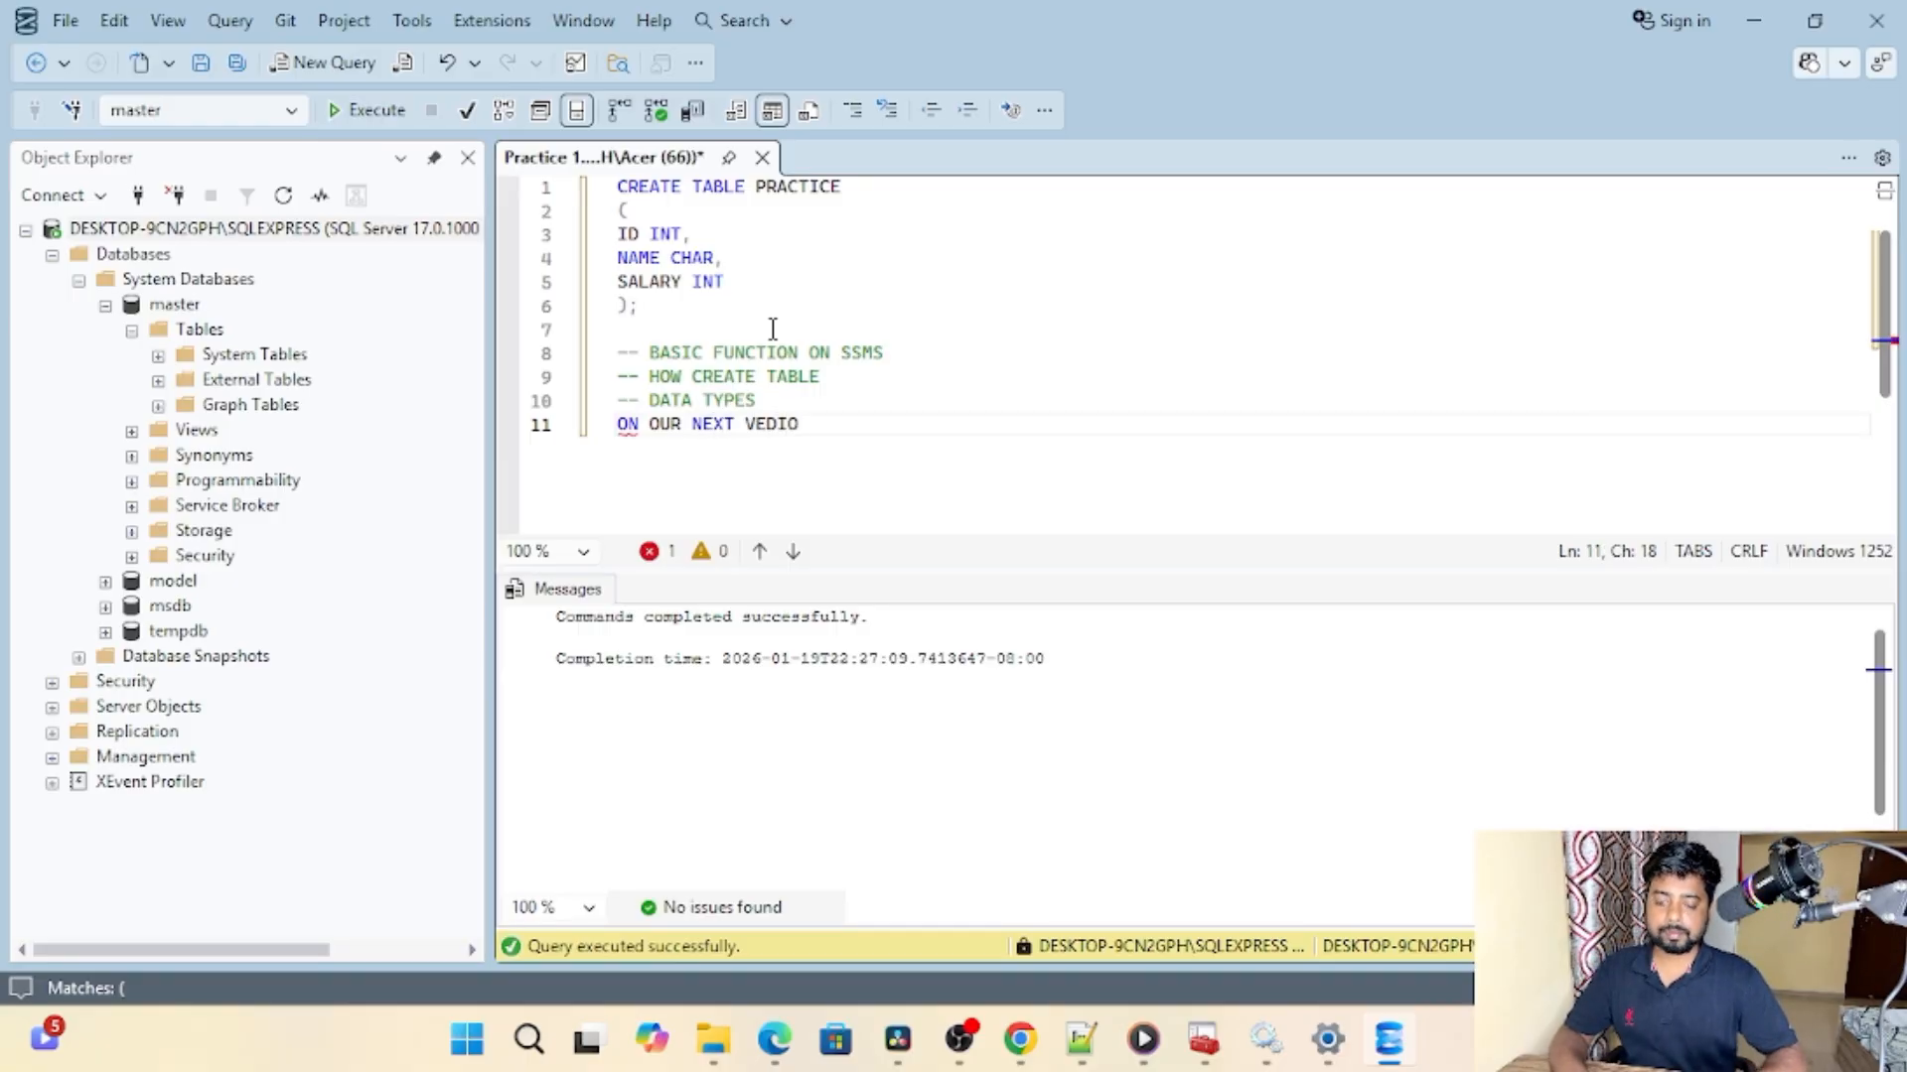